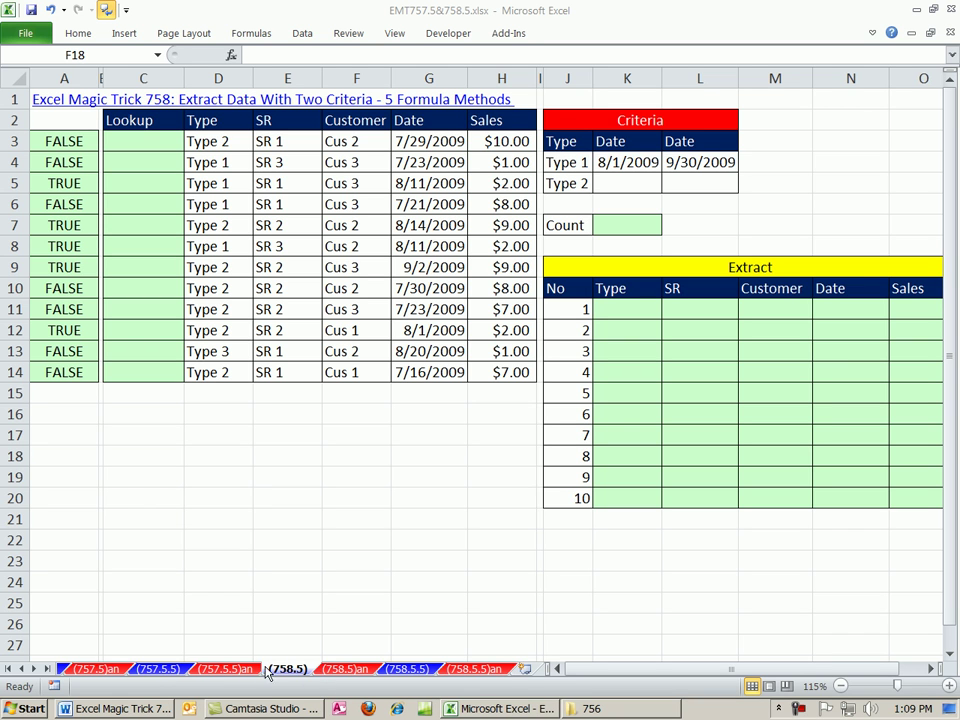
- Examine the type and date criteria, the Lookup column and the 8/11/2009 Type 1 record that meets the criteria
click(430, 18)
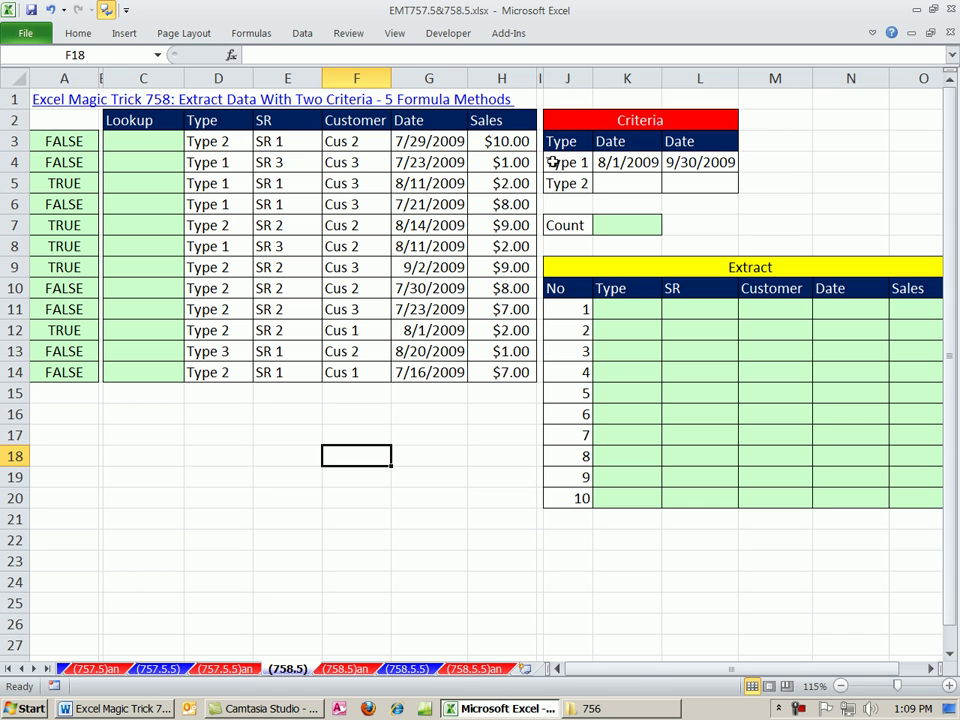
drag(552, 162, 694, 185)
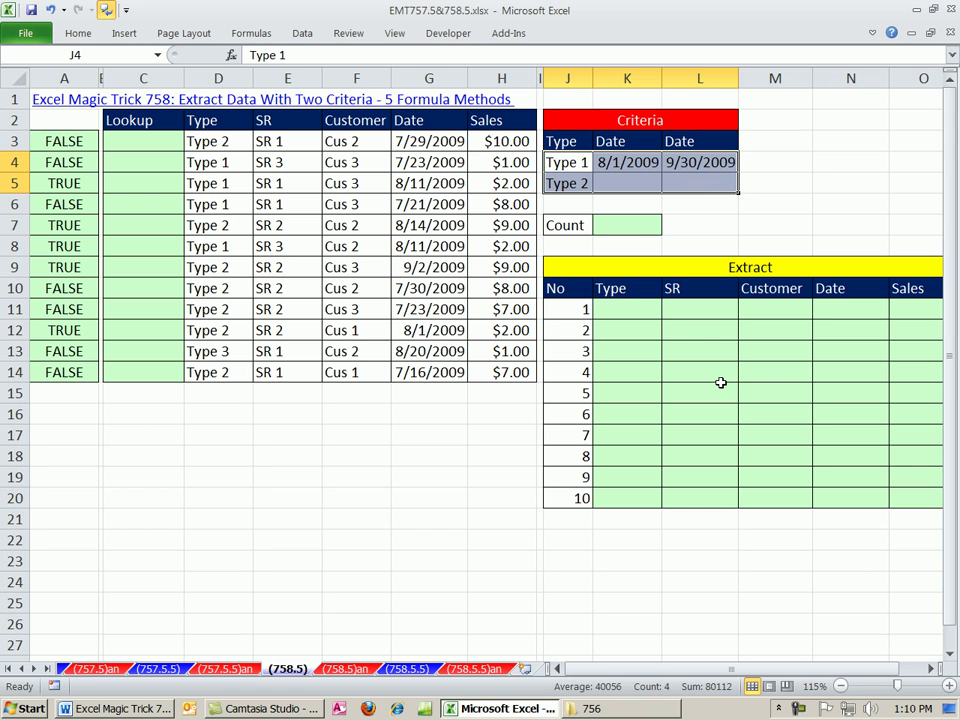
drag(588, 158, 576, 188)
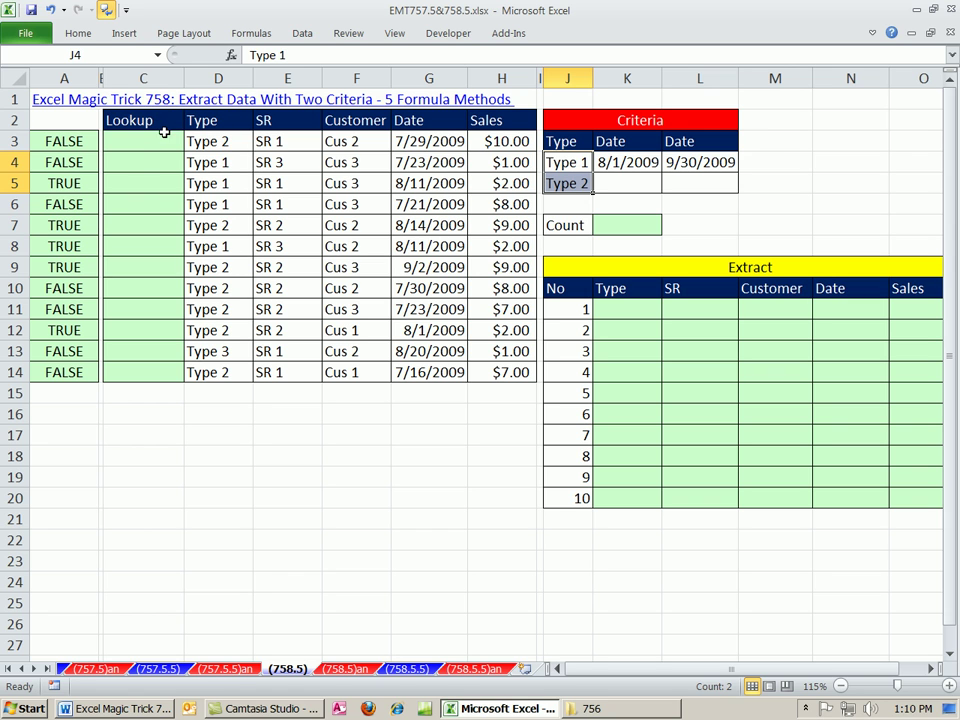
drag(126, 137, 144, 366)
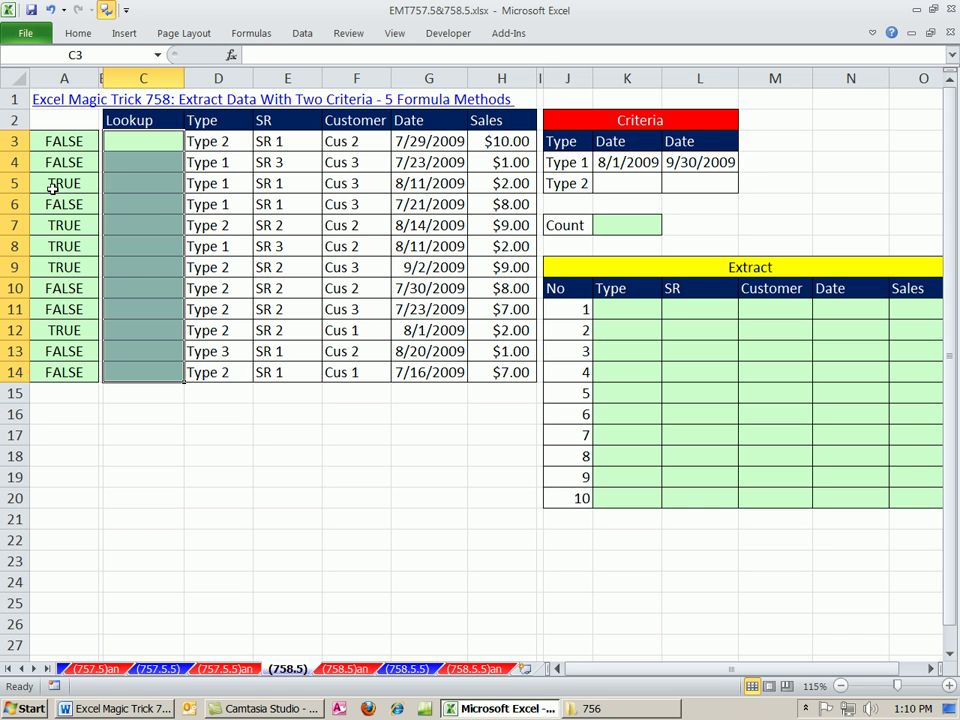
drag(581, 163, 575, 182)
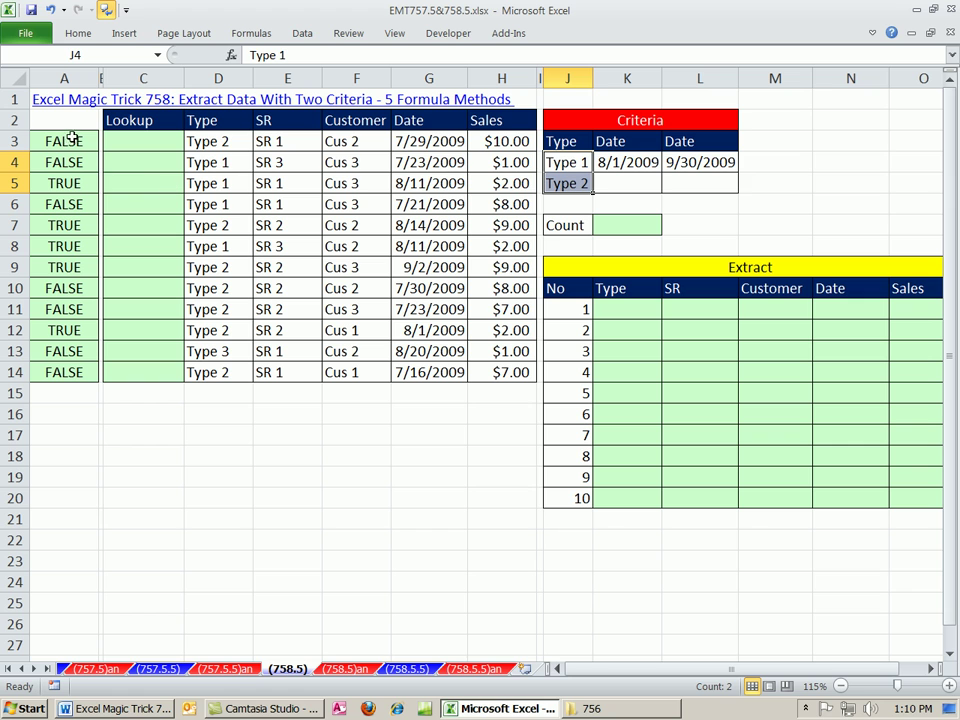
click(66, 180)
click(212, 184)
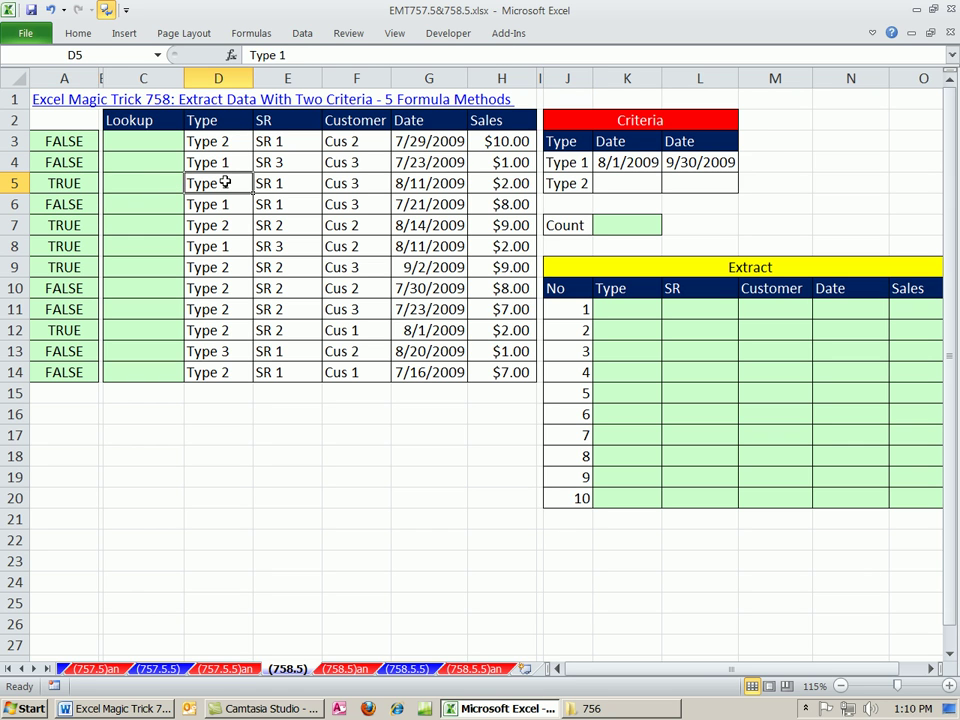
click(429, 181)
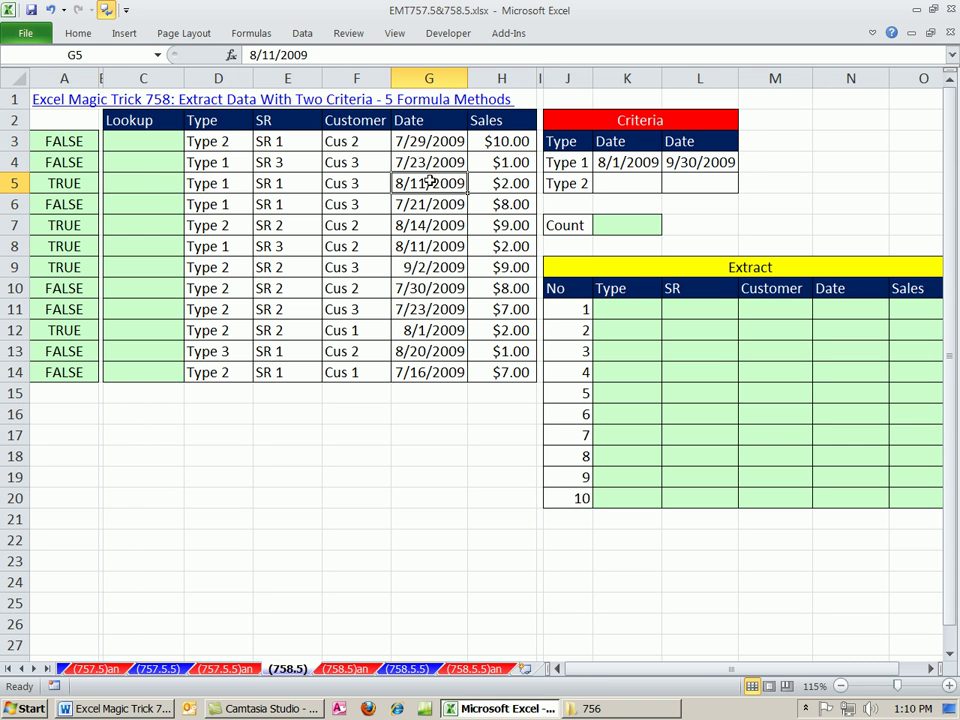
drag(133, 144, 141, 368)
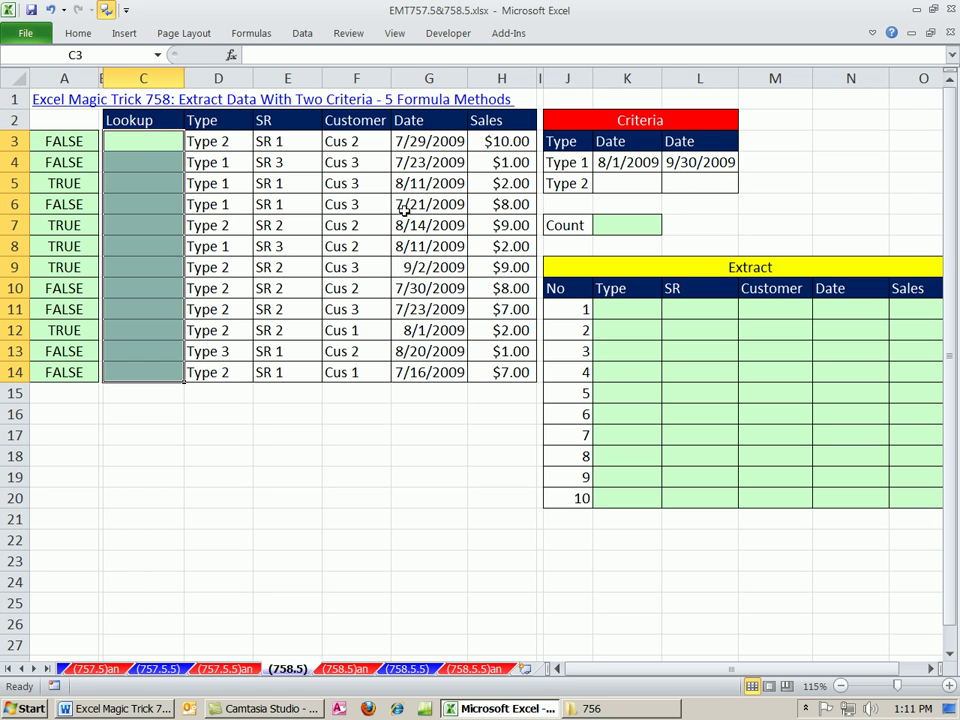
- Start a formula in C3 with an OR nested inside AND, whose first test is D3=J$4
click(146, 143)
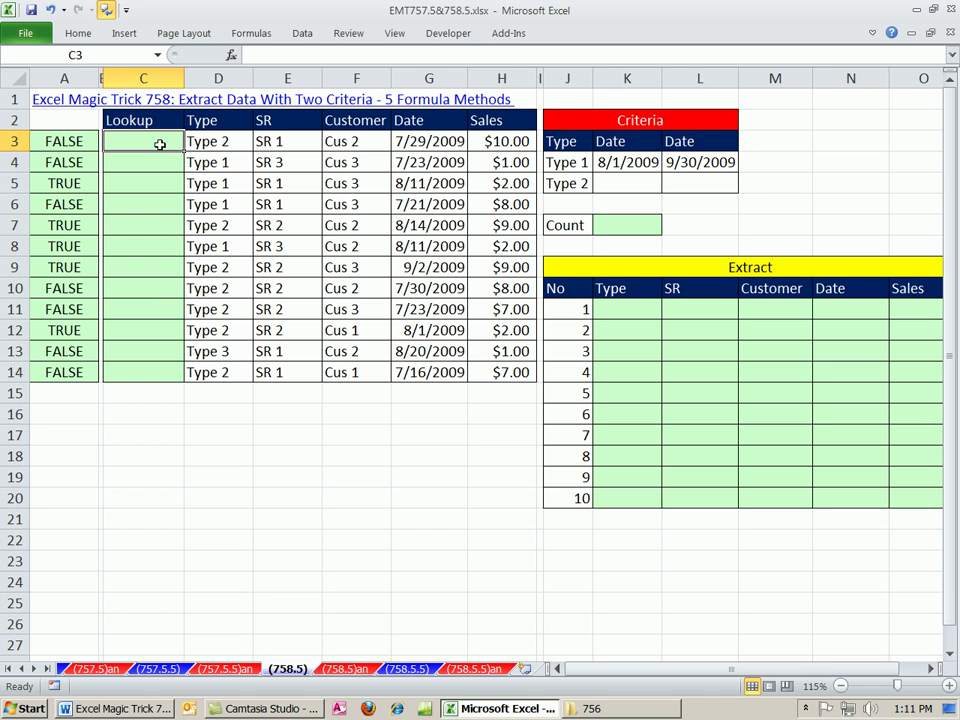
text(=and)
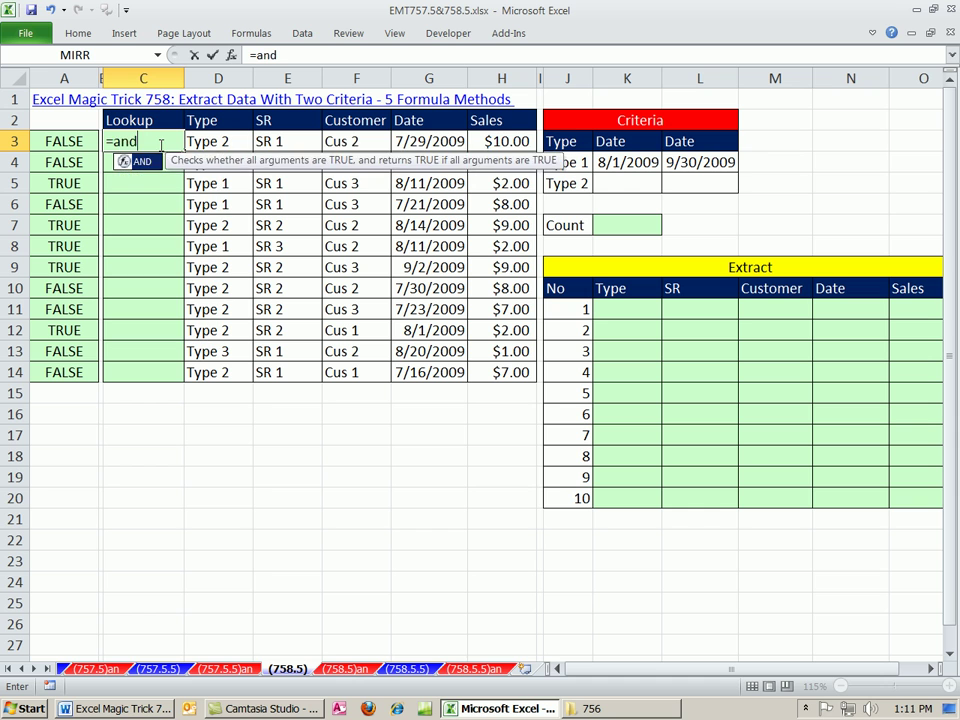
key(Tab)
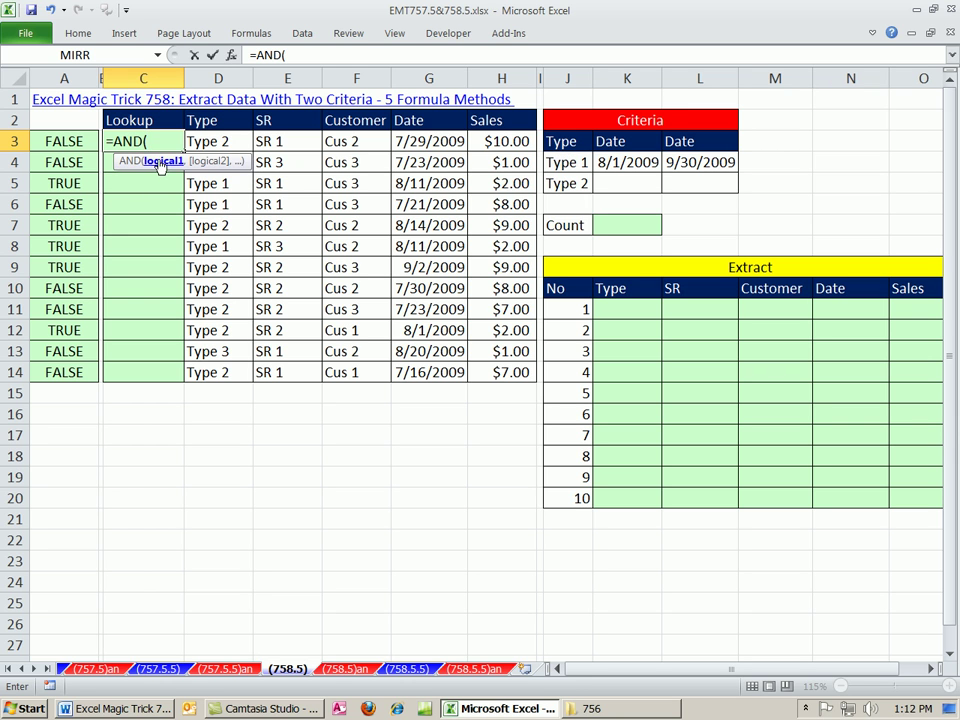
text(or)
key(Tab)
click(176, 140)
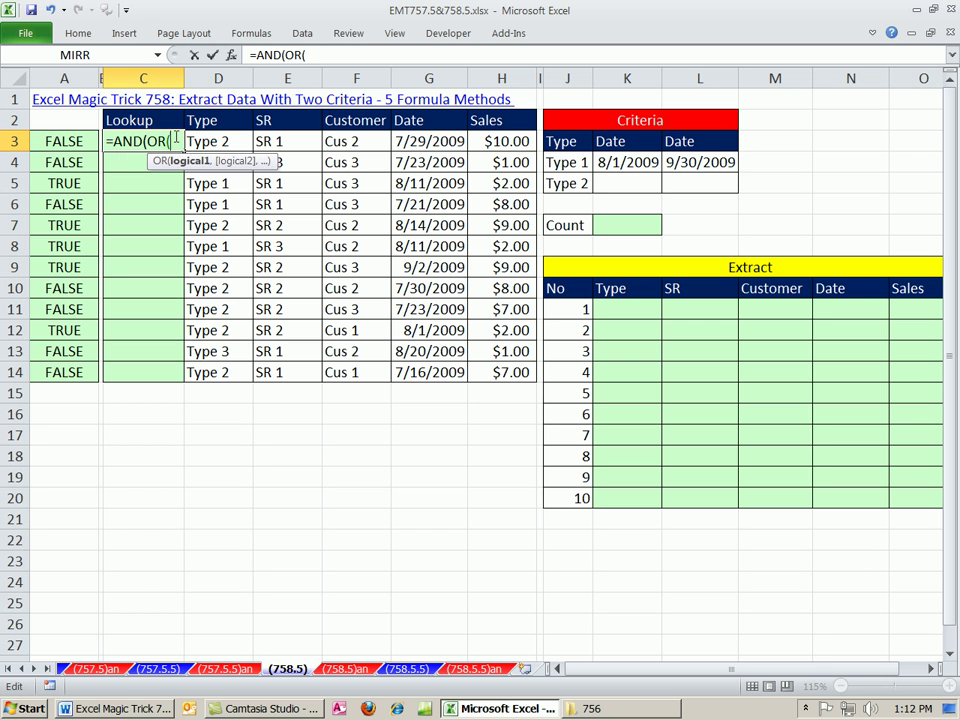
click(240, 142)
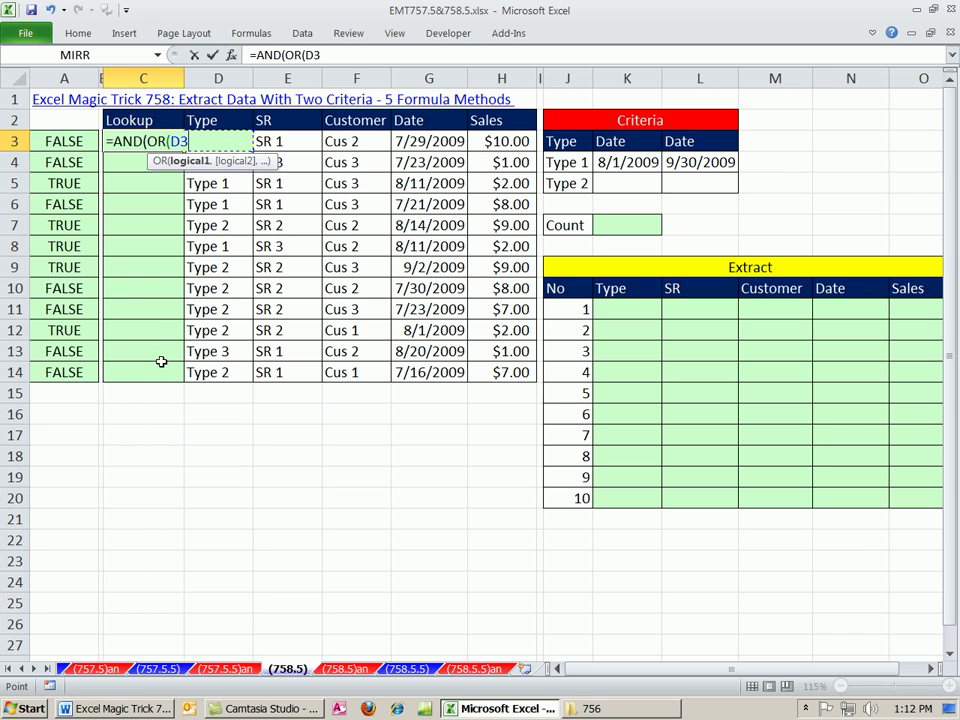
text(=)
click(570, 165)
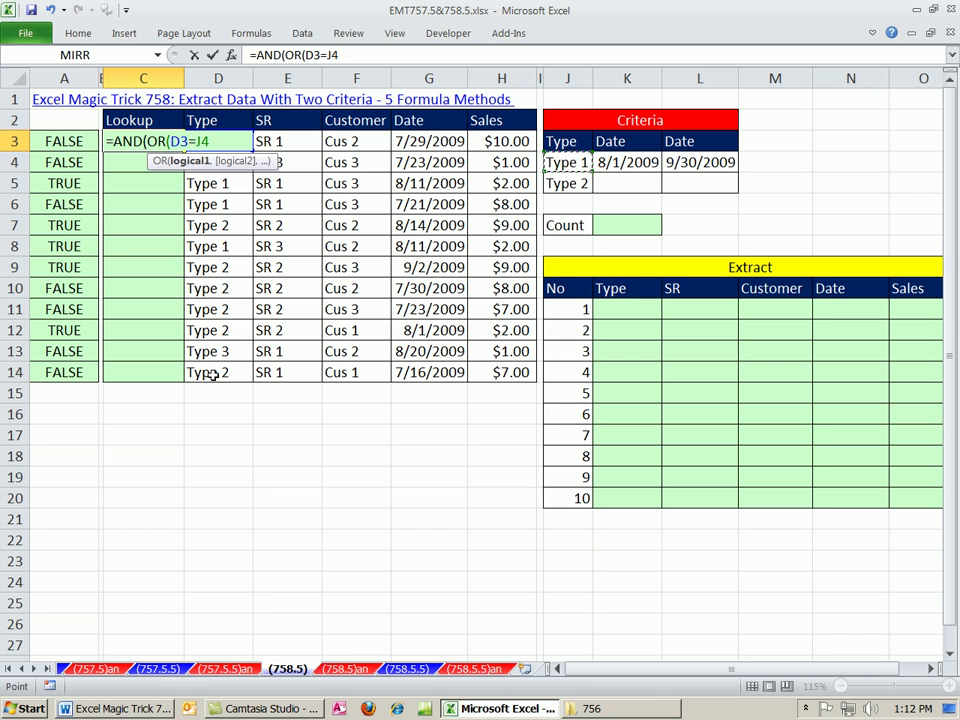
key(F4)
key(F4)
text(,)
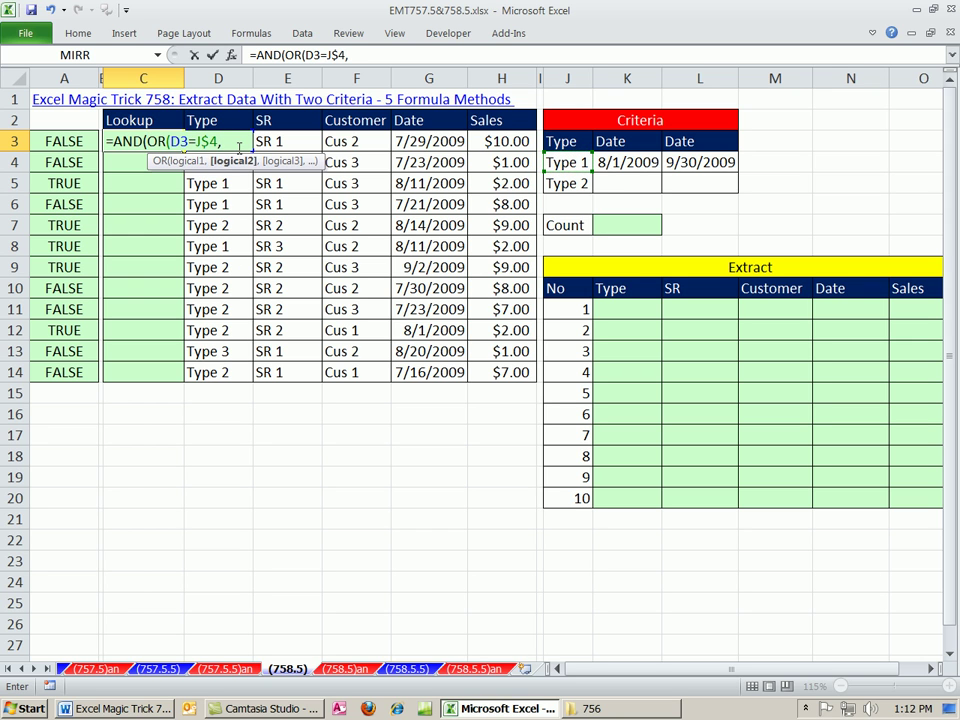
- Add D3=J$5 as the second OR test in the C3 formula and close the OR function
click(241, 147)
text(=)
click(585, 189)
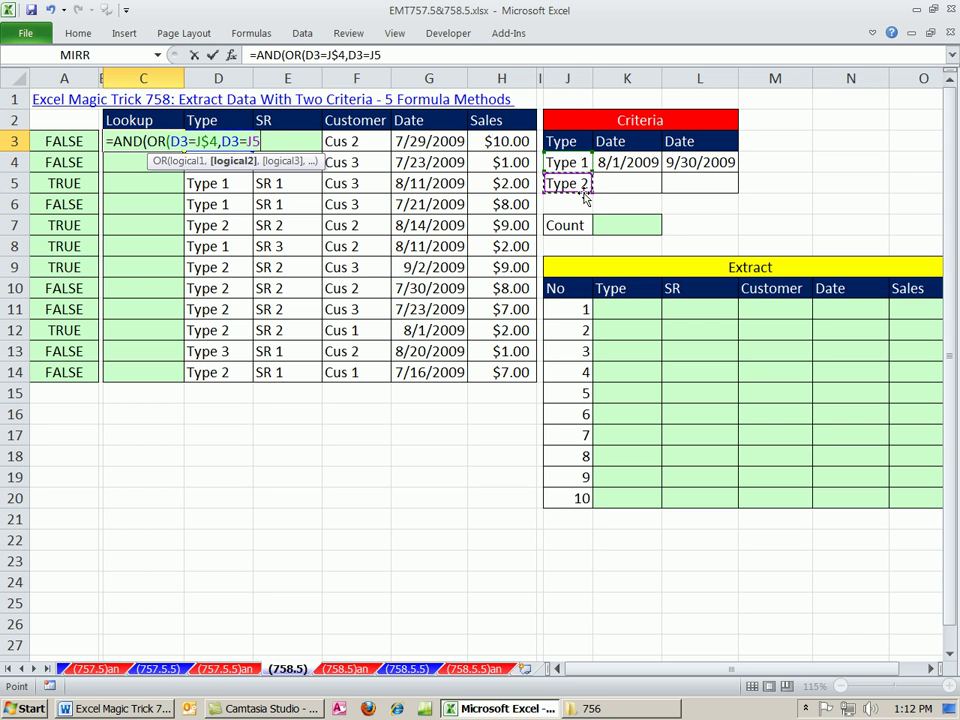
key(F4)
key(F4)
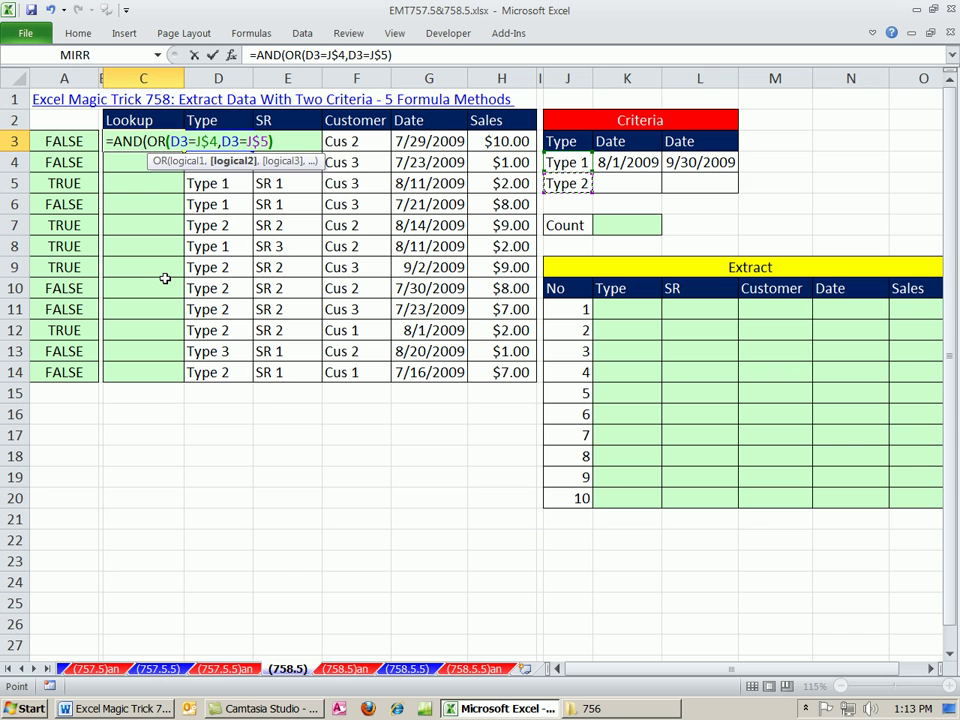
text())
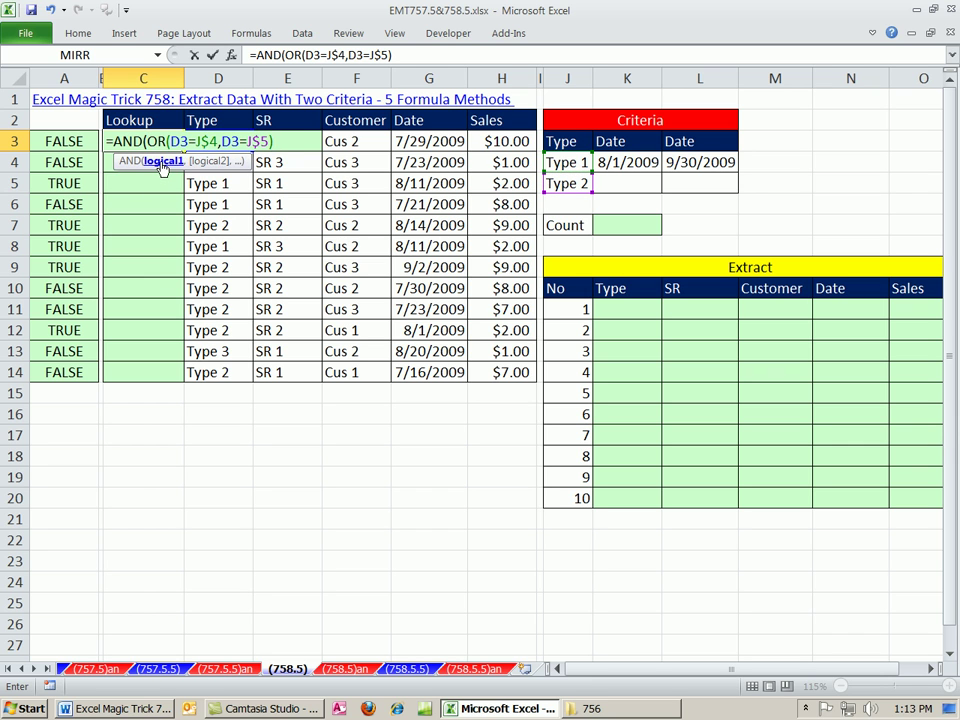
text(,)
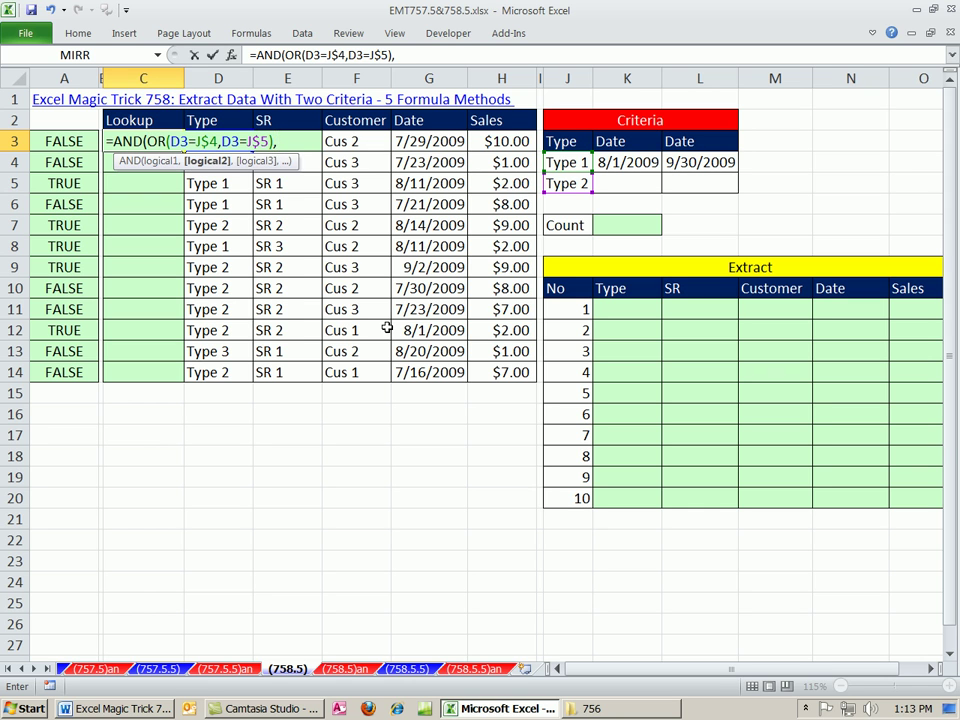
- Add a nested AND as the outer function's second argument, with the start-date test G3>=K$4
text(and)
key(Tab)
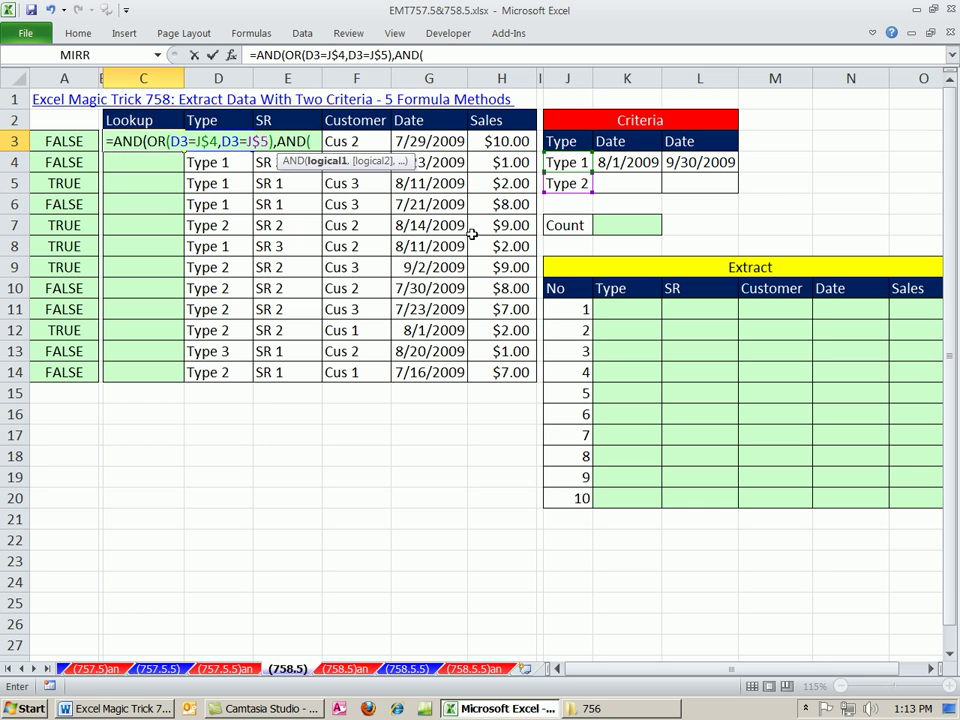
click(423, 143)
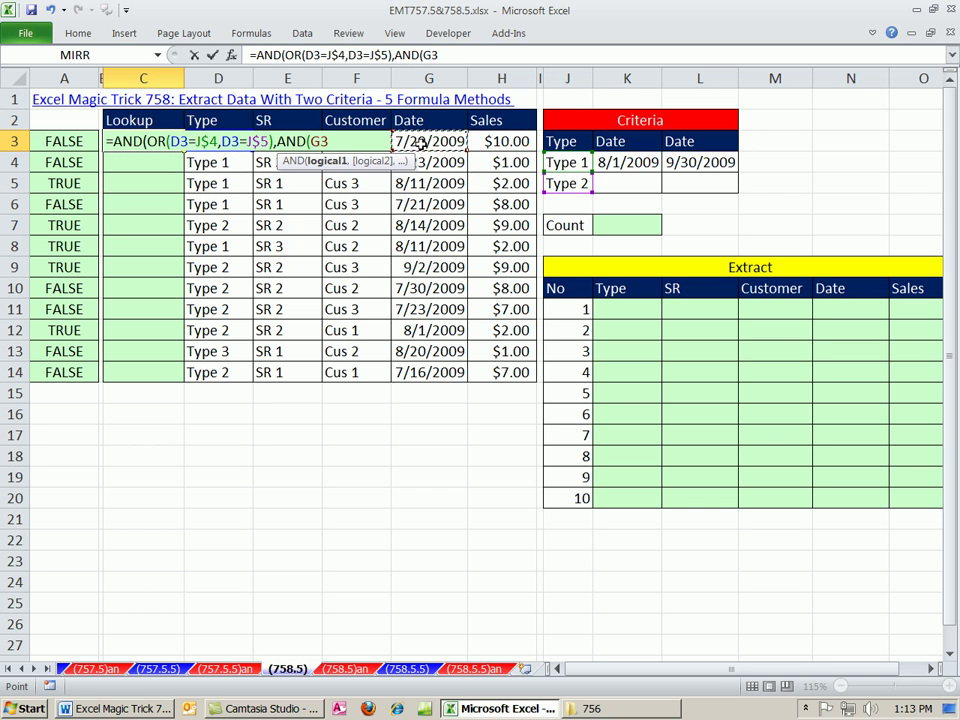
text(>=)
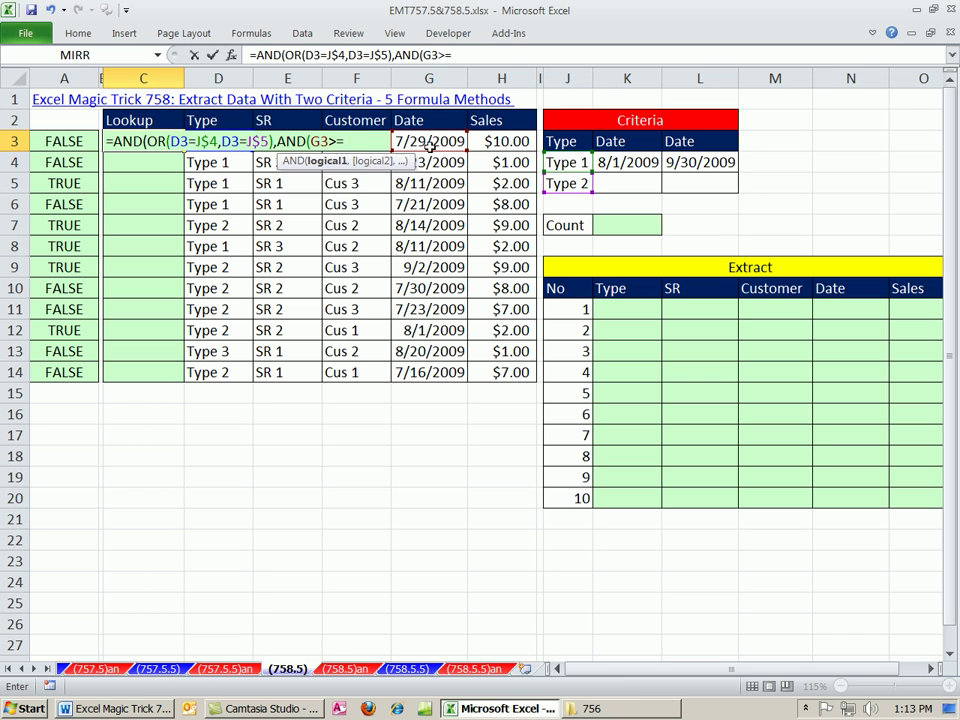
click(612, 162)
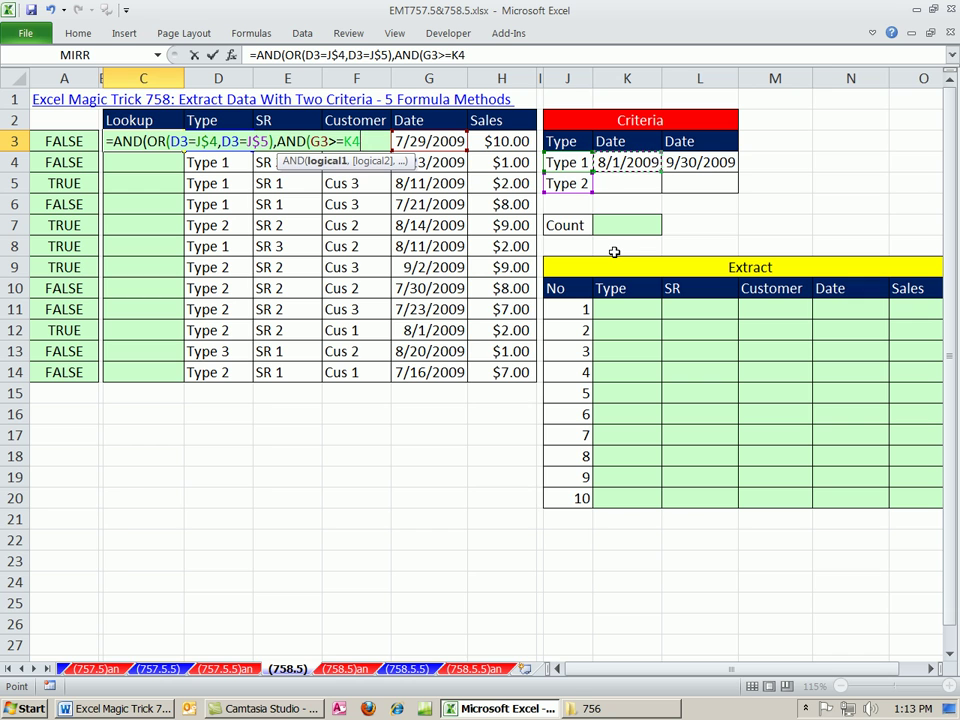
key(F4)
key(F4)
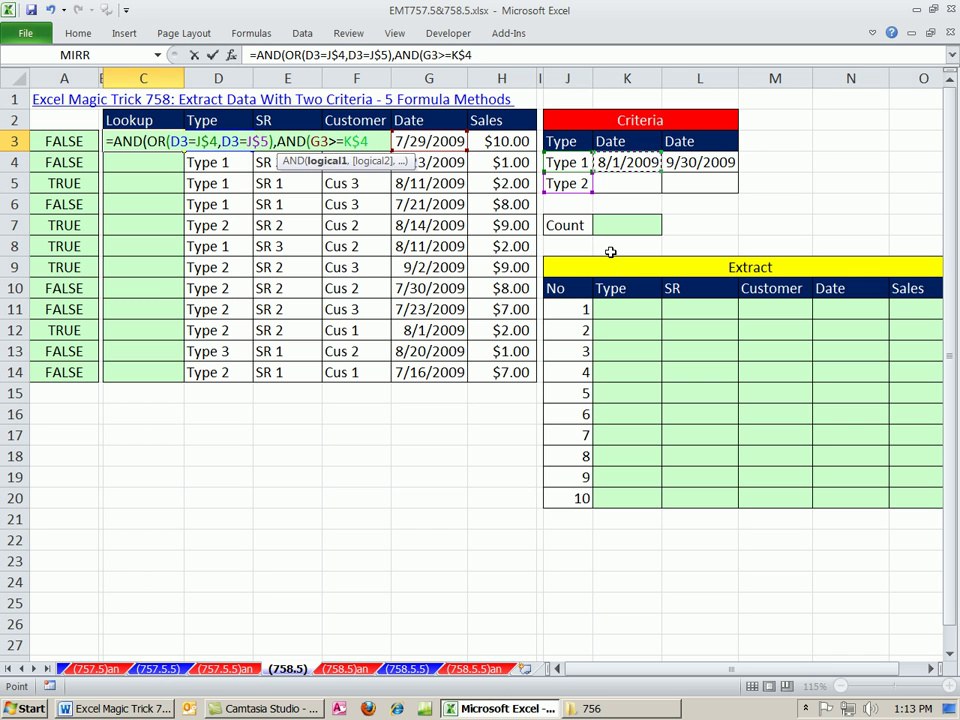
text(,)
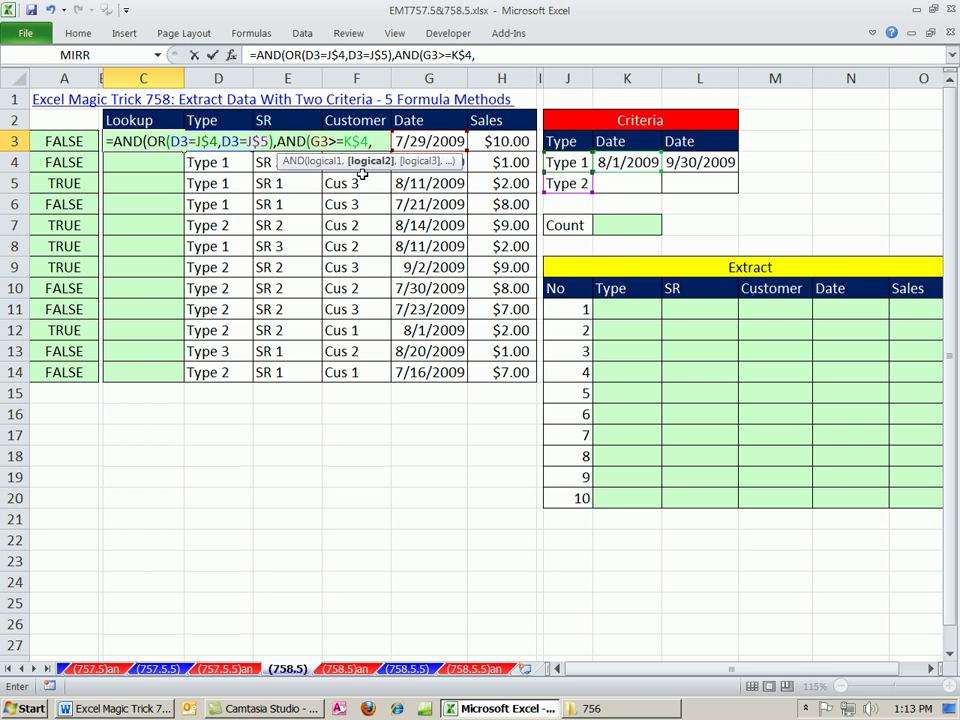
- Add the end-date test G3<=L$4 to the nested AND and close it
click(447, 140)
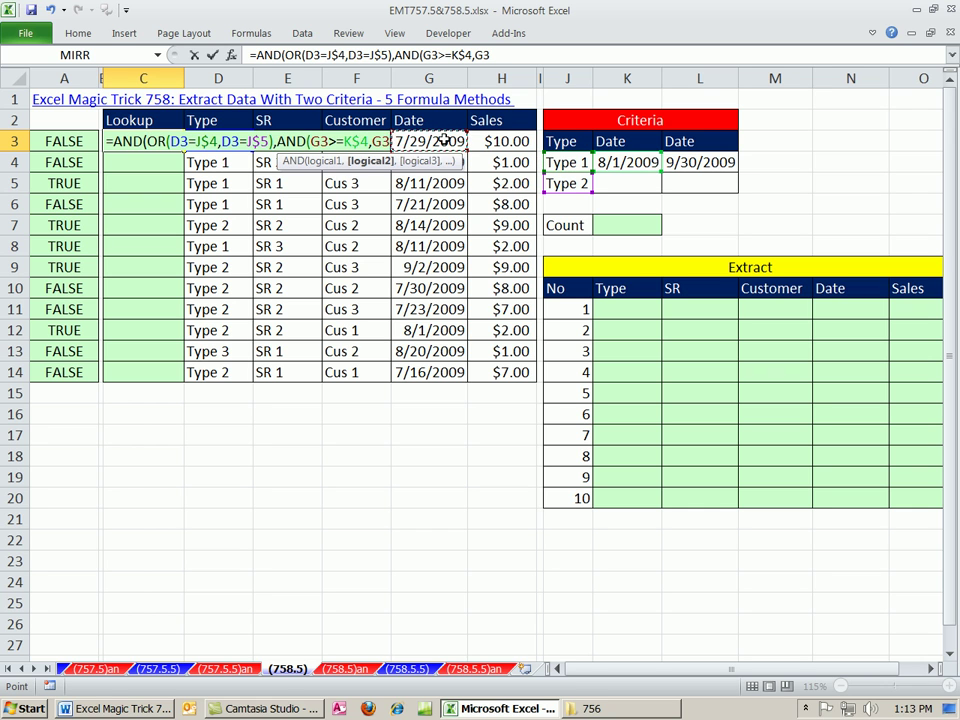
text(<=)
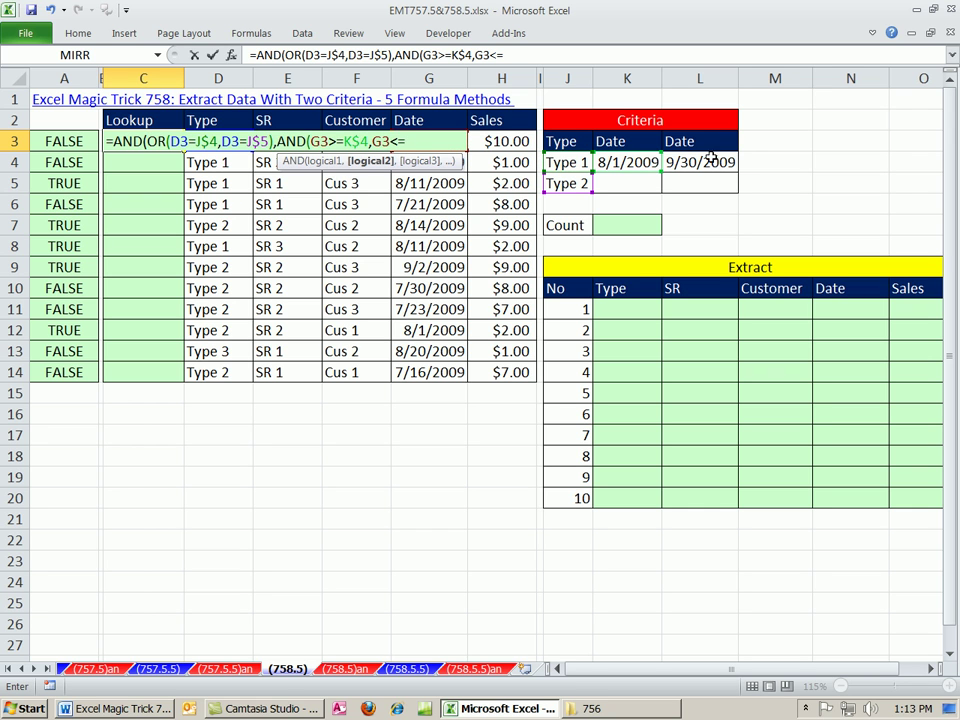
click(700, 162)
key(F4)
key(F4)
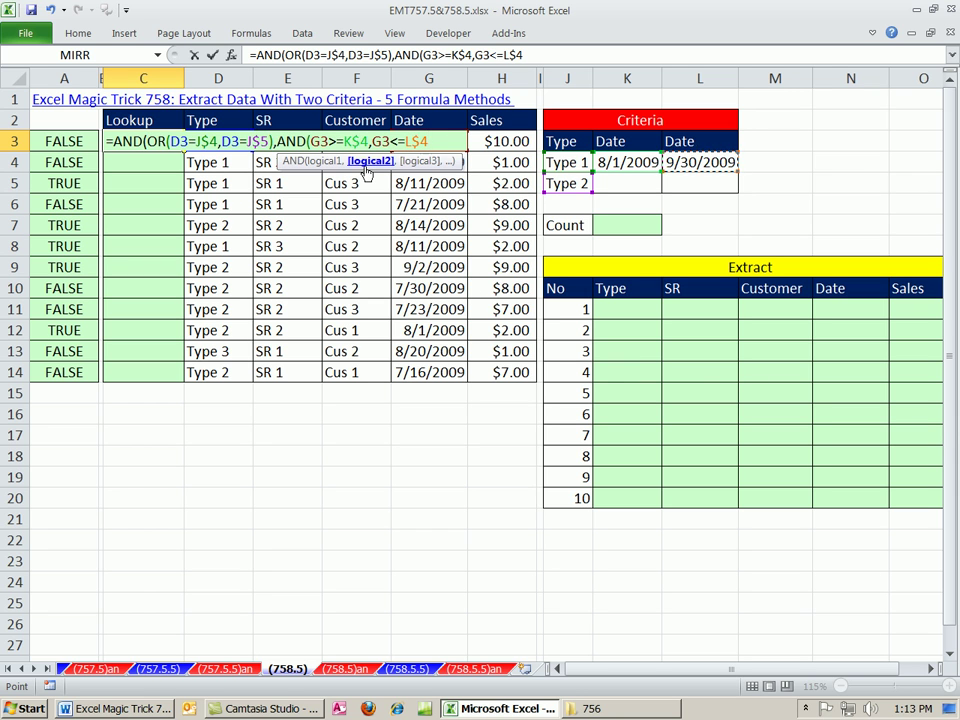
text())
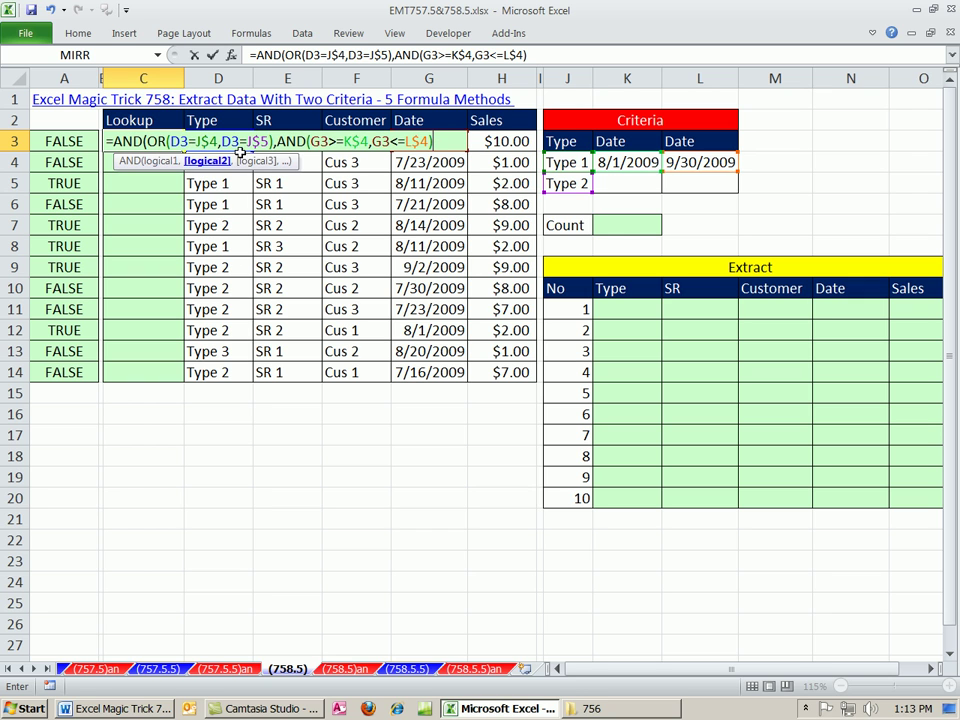
- Close the outer AND, enter the formula in C3 and copy it down the Lookup column through C14
click(273, 141)
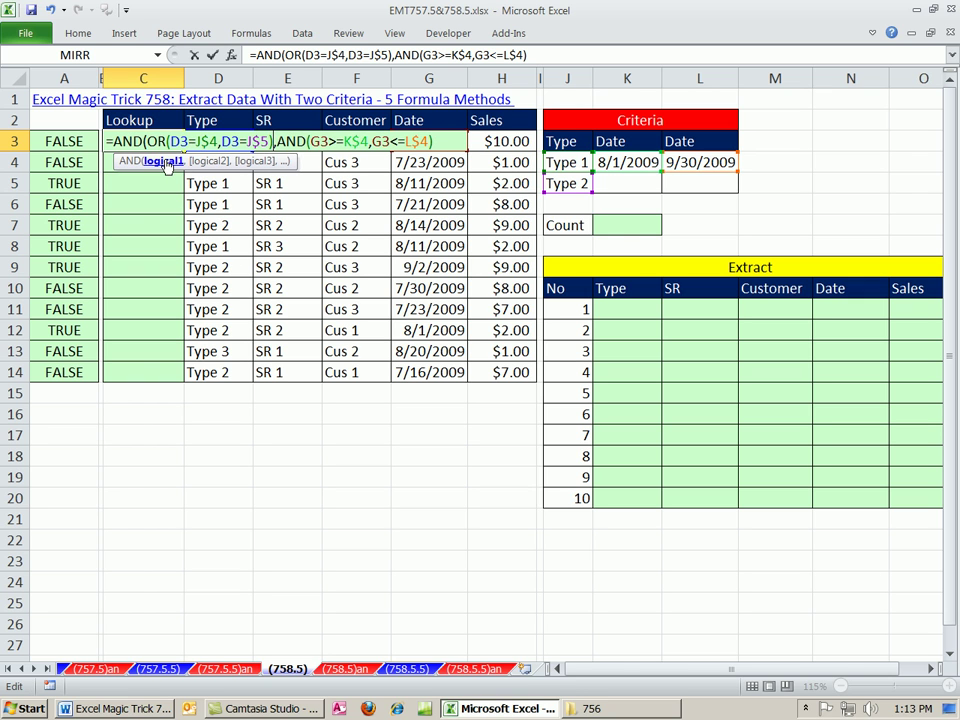
click(440, 141)
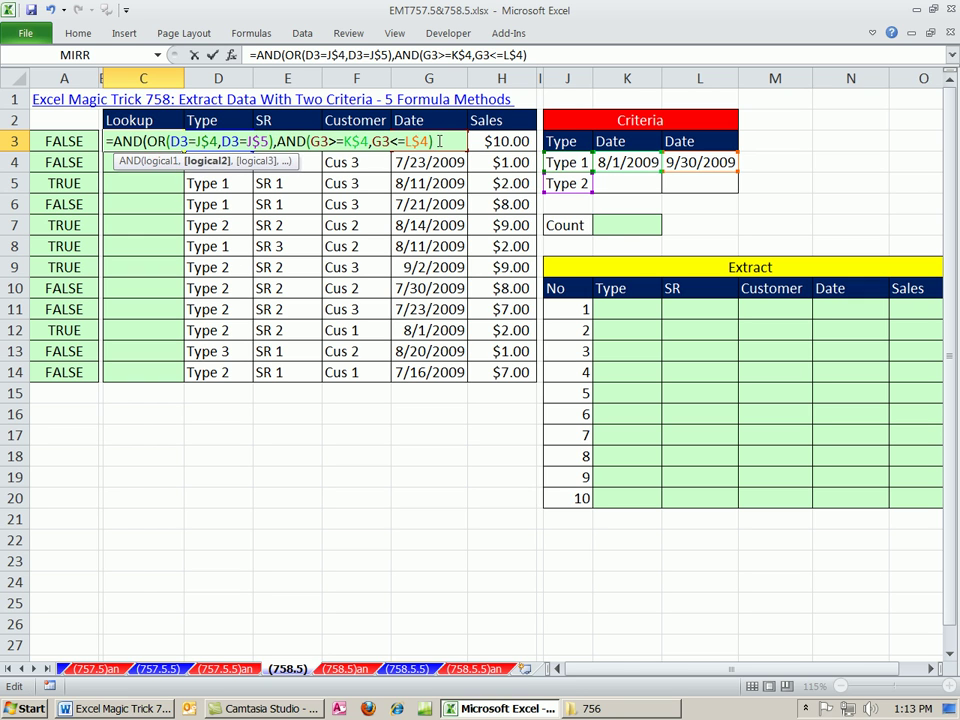
key(End)
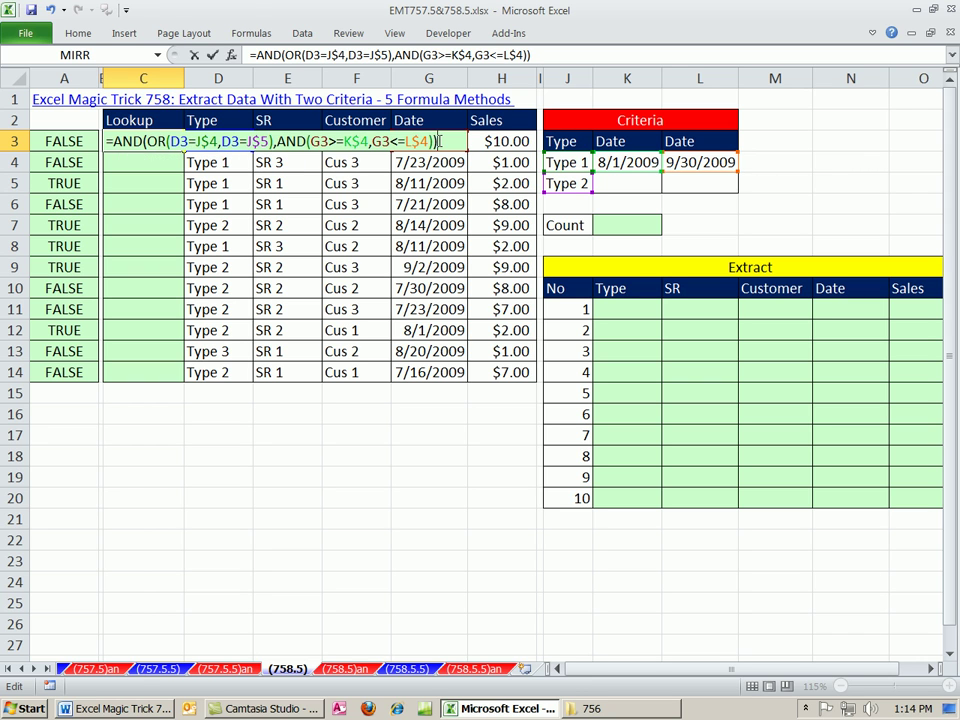
key(ctrl+Return)
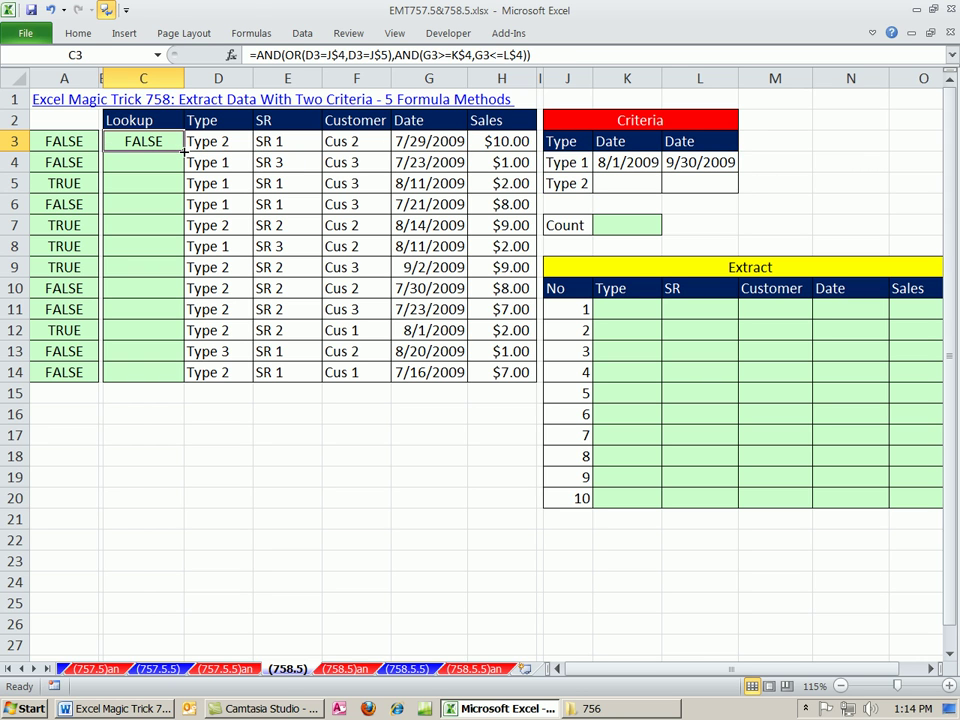
double_click(183, 149)
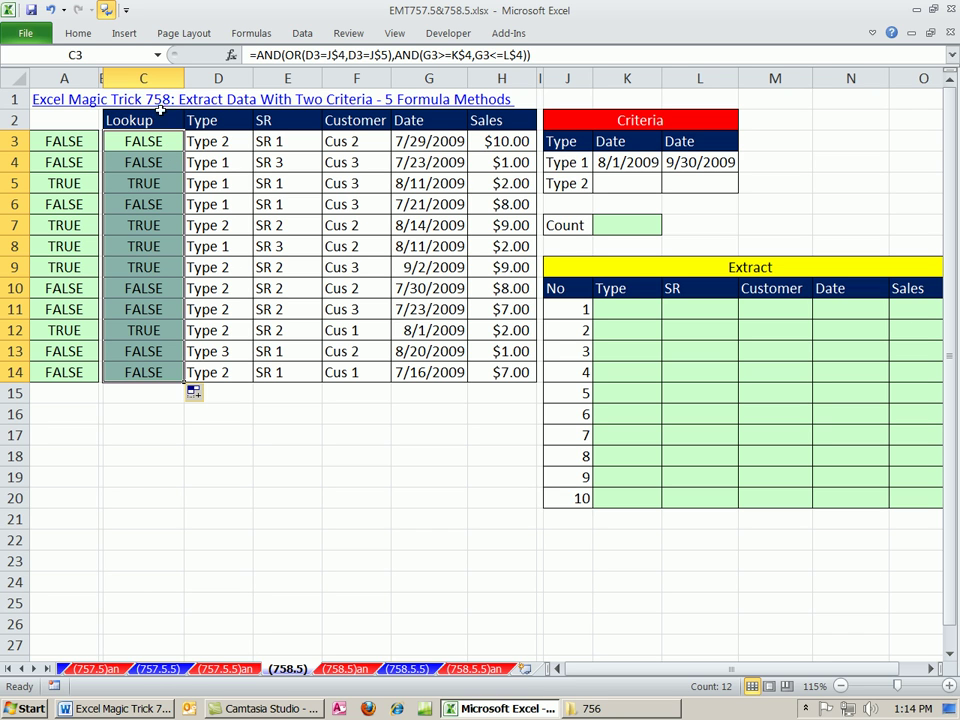
click(140, 120)
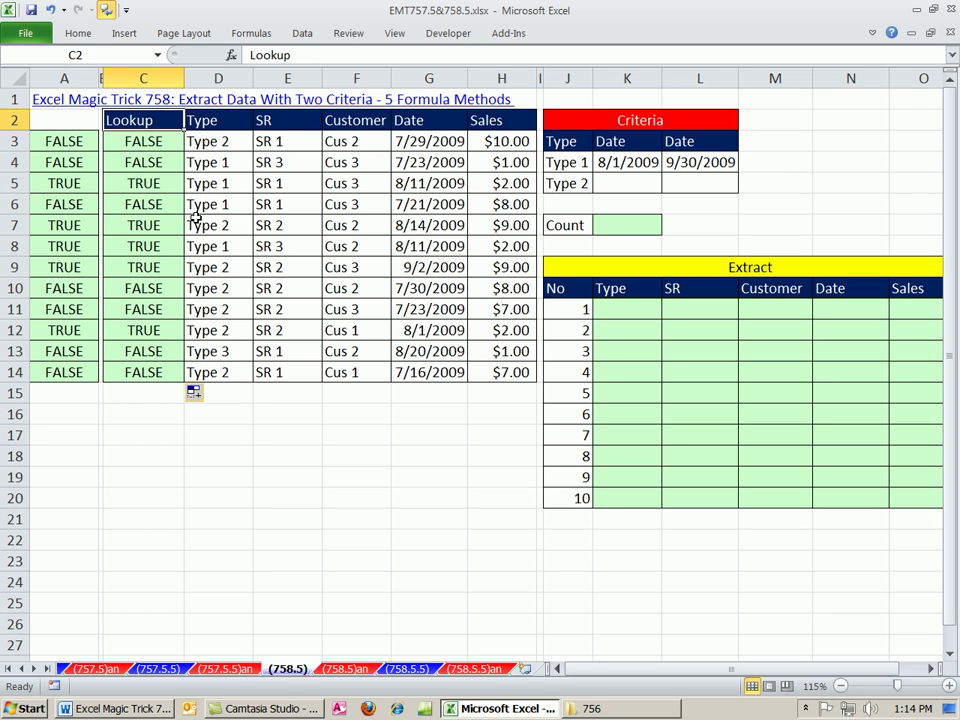
- Replace the Lookup header in C2 with 0 and review the formula in C3
text(0)
key(ctrl+Return)
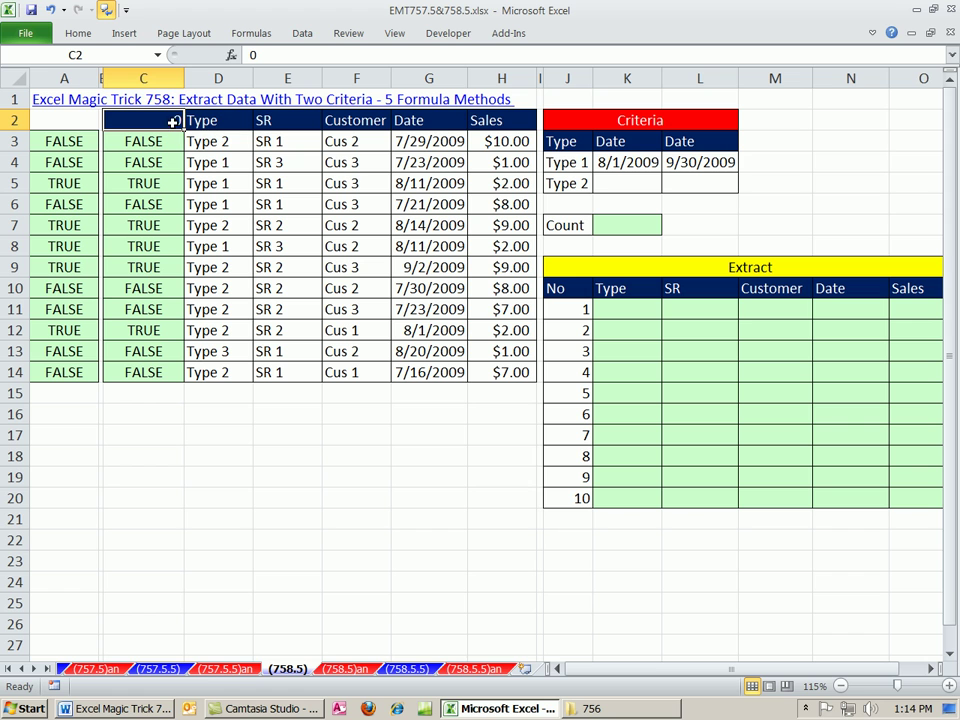
click(140, 145)
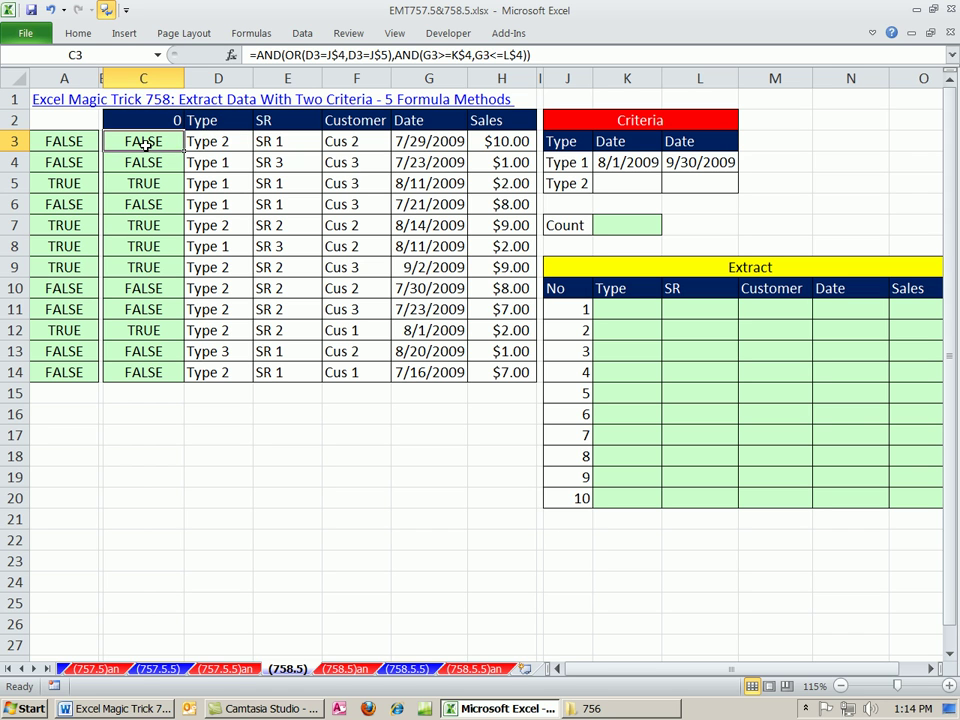
key(F2)
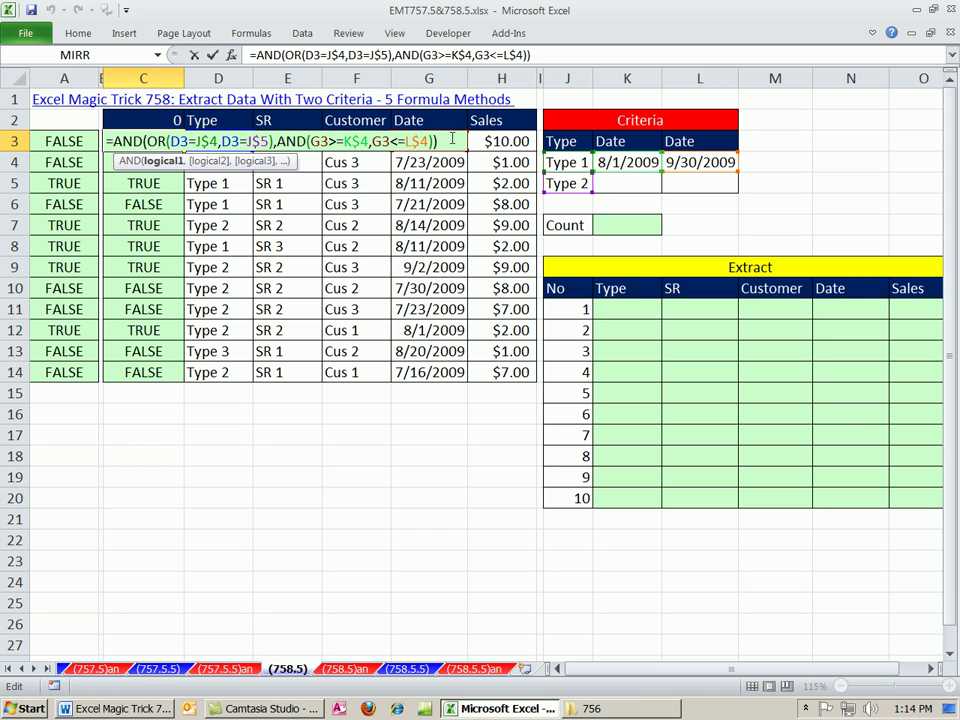
key(ctrl+Return)
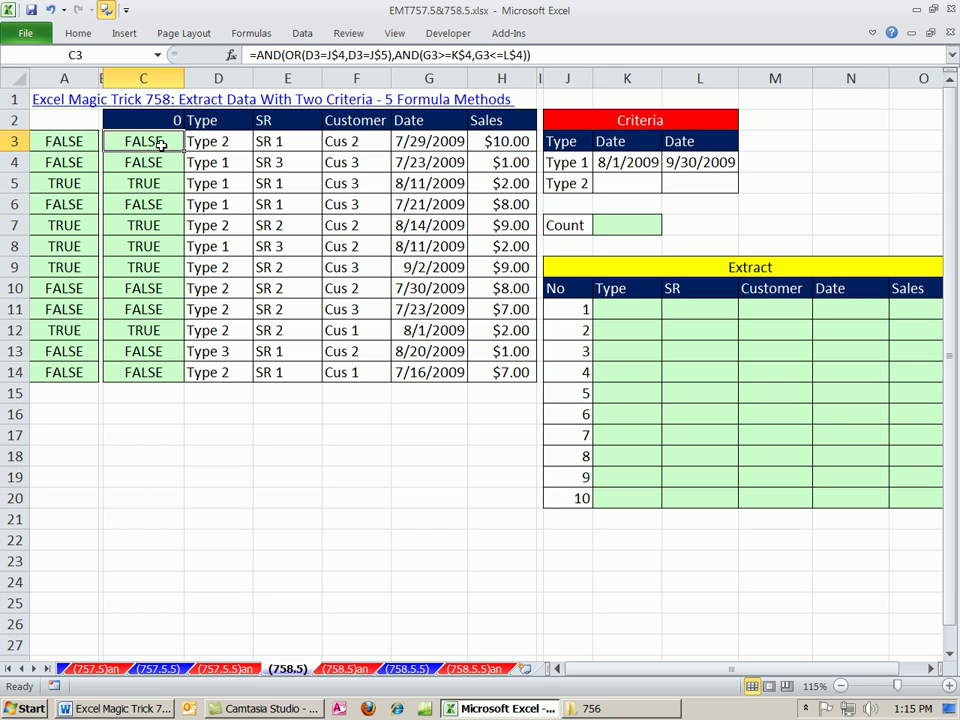
- Append +C2 to the end of the C3 formula so it adds the cell above, and enter it
double_click(155, 141)
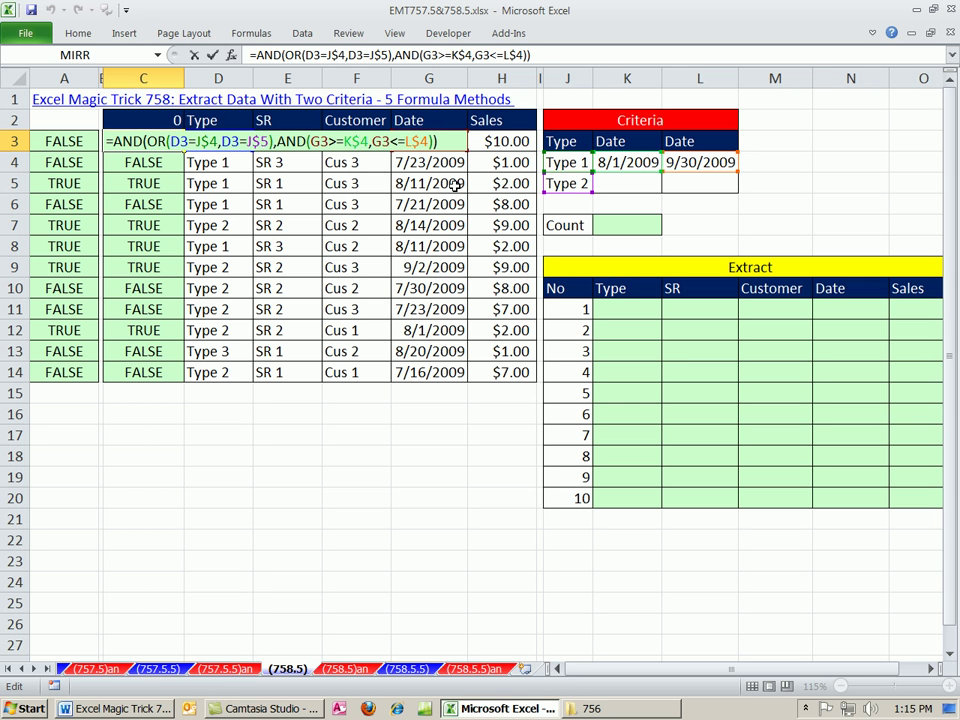
text(+)
click(143, 121)
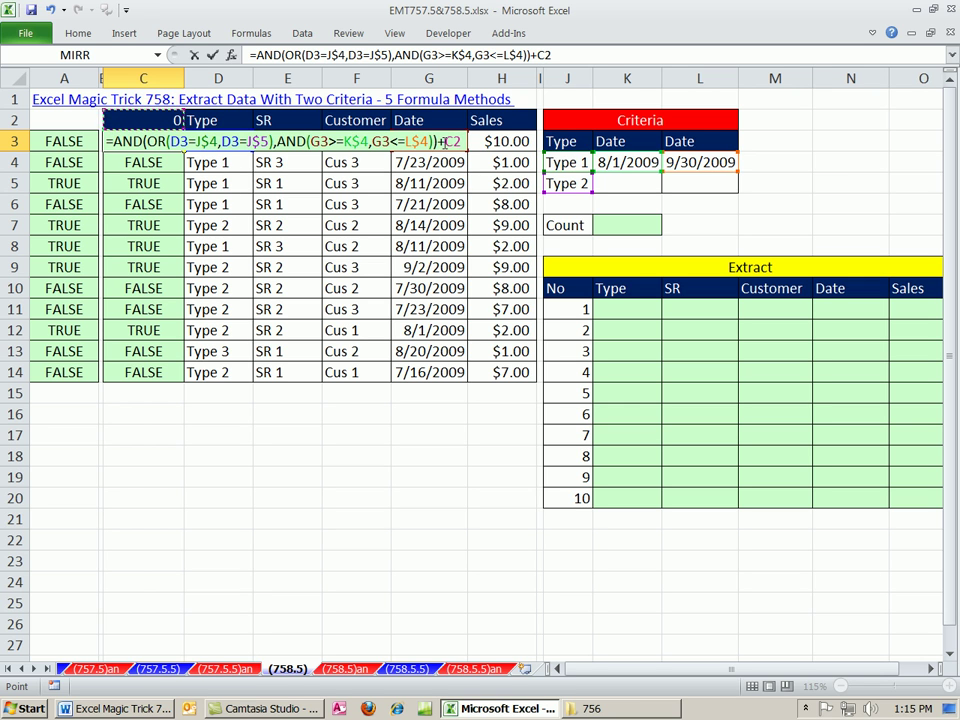
key(ctrl+Return)
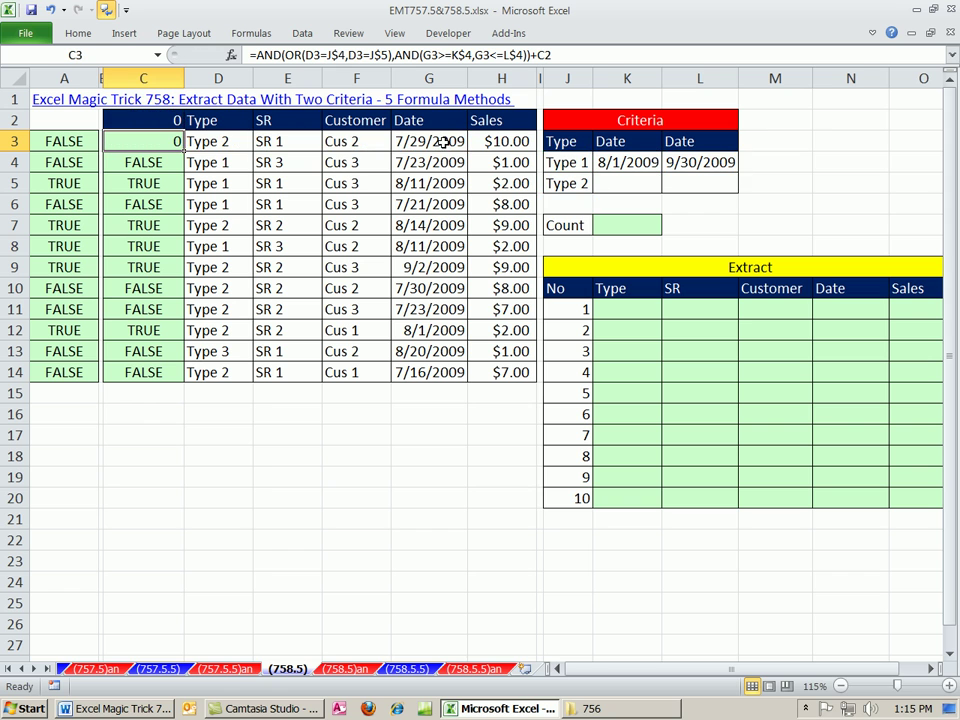
- Copy the C3 formula down to C4 and check the cell references in the copy
drag(183, 151, 186, 172)
double_click(150, 162)
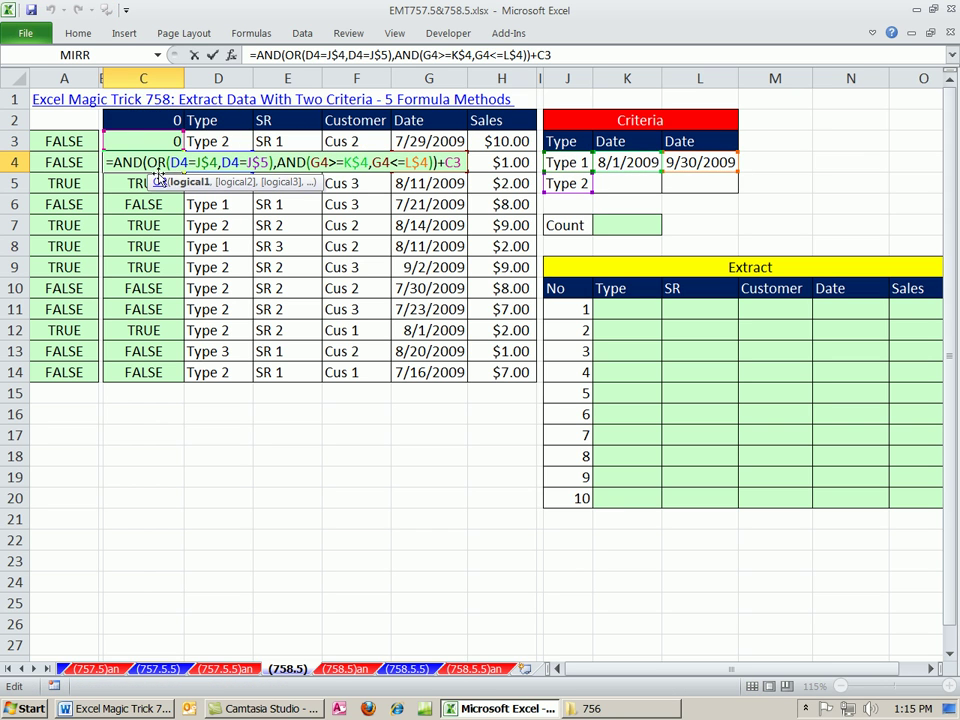
key(Right)
key(Right)
key(Right)
key(ctrl+Return)
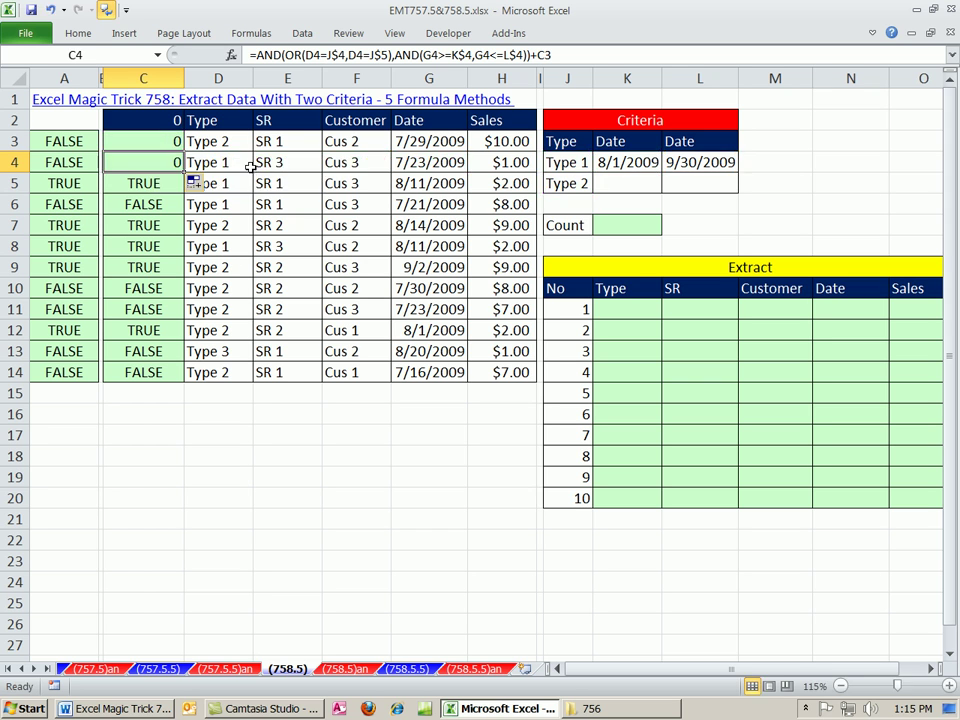
- Copy the formula from C4 down through C14 and check the copied cells in column C
drag(186, 176, 193, 214)
click(133, 183)
click(160, 207)
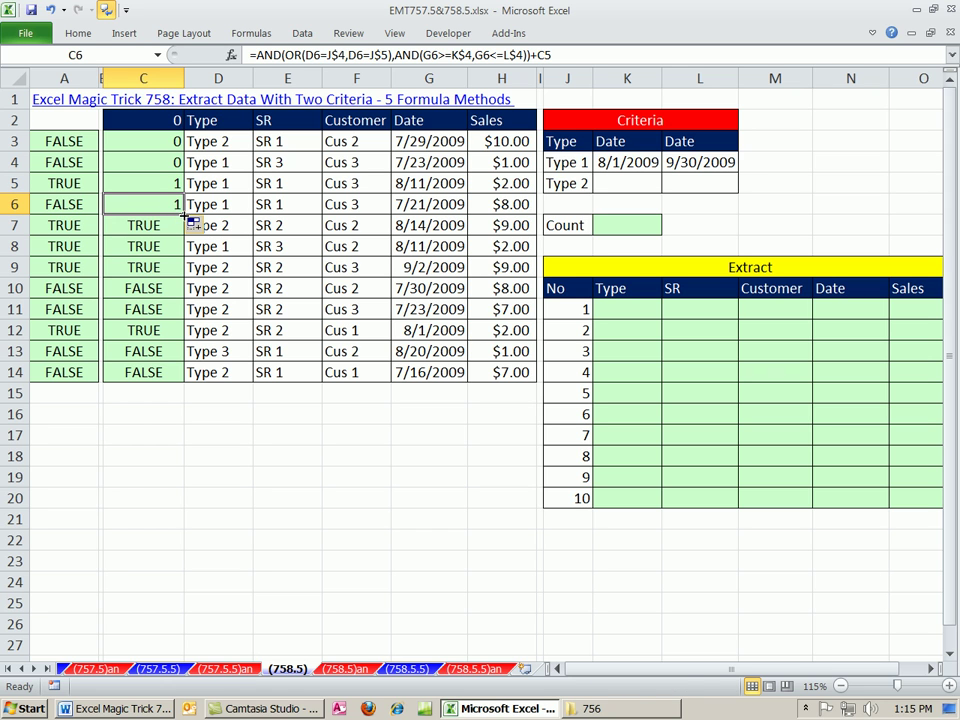
drag(186, 214, 166, 227)
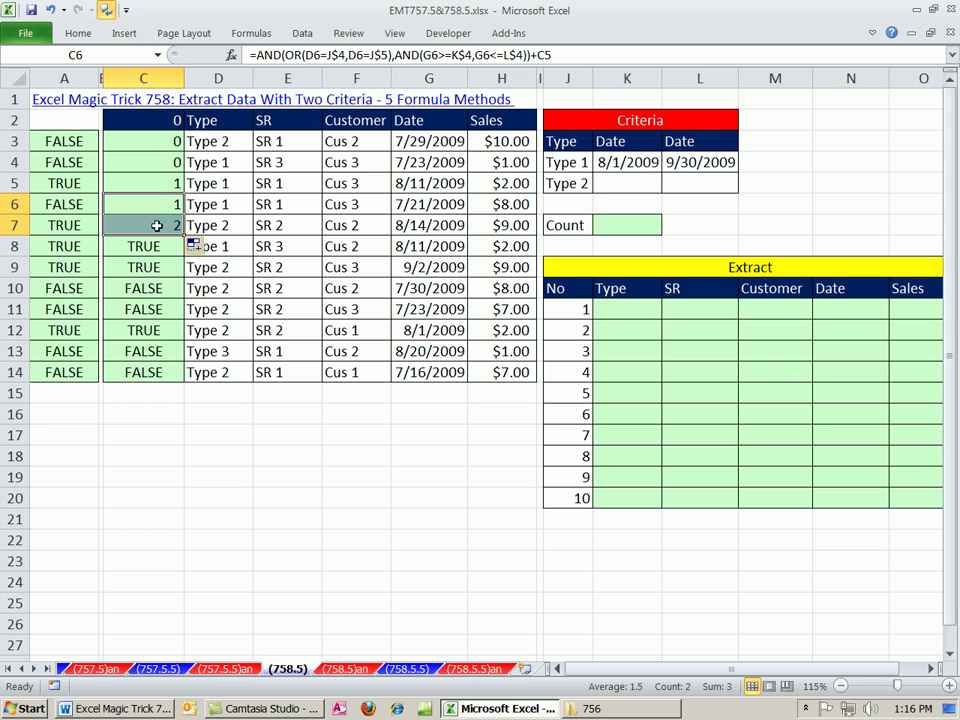
click(176, 224)
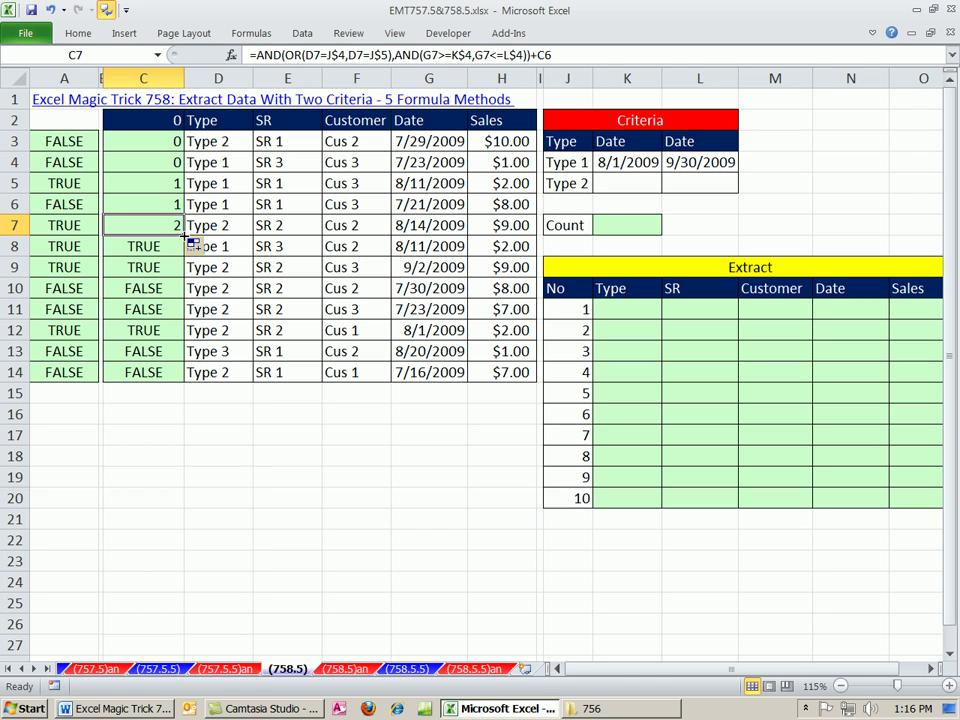
double_click(185, 236)
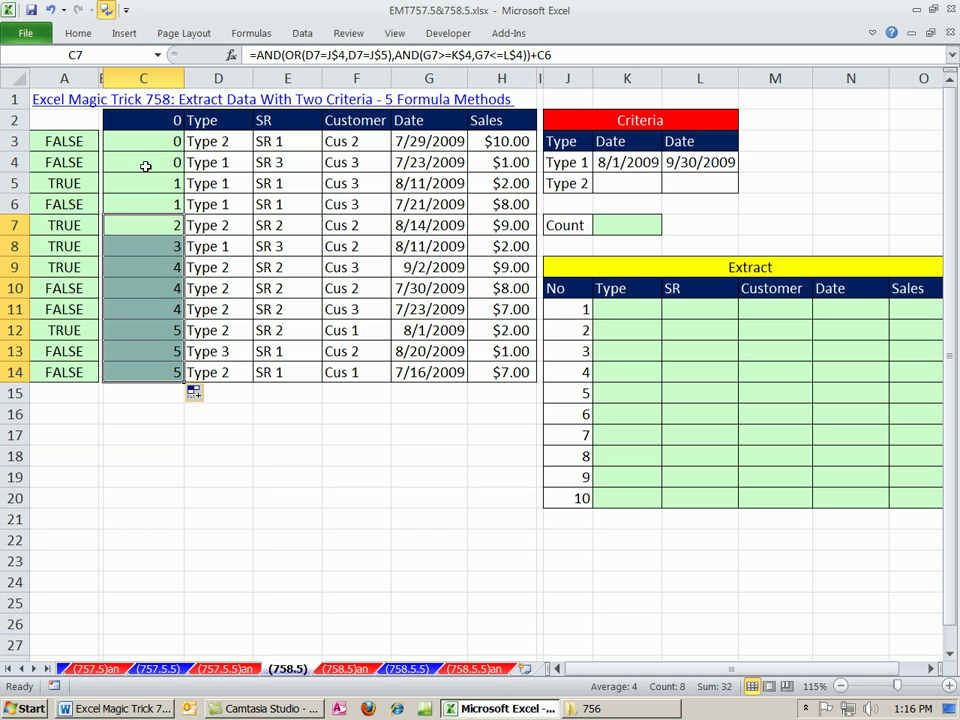
click(165, 272)
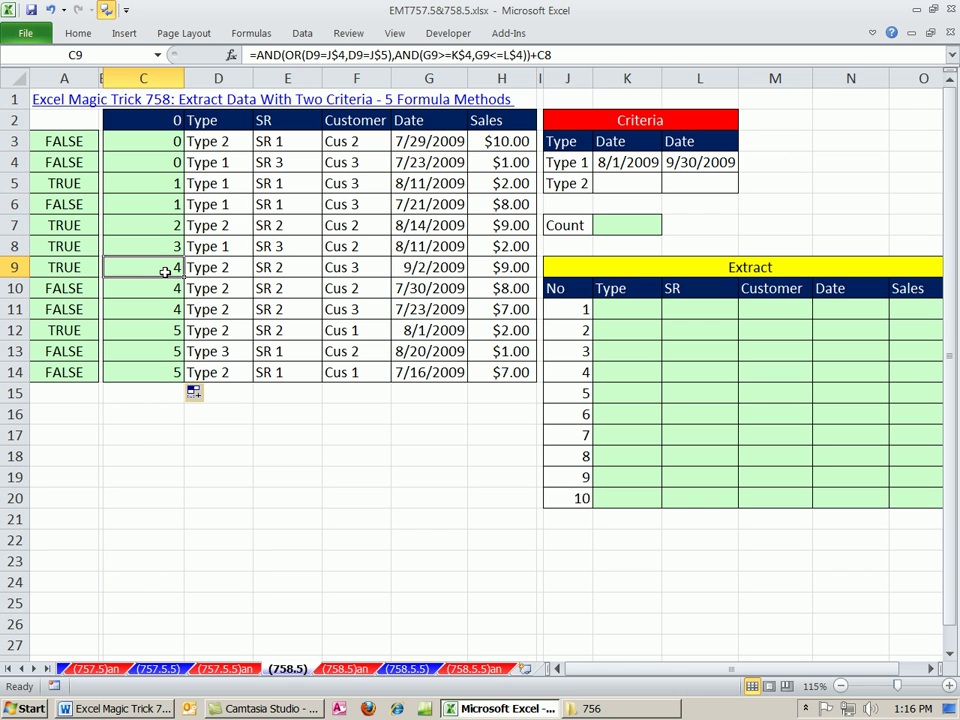
click(162, 292)
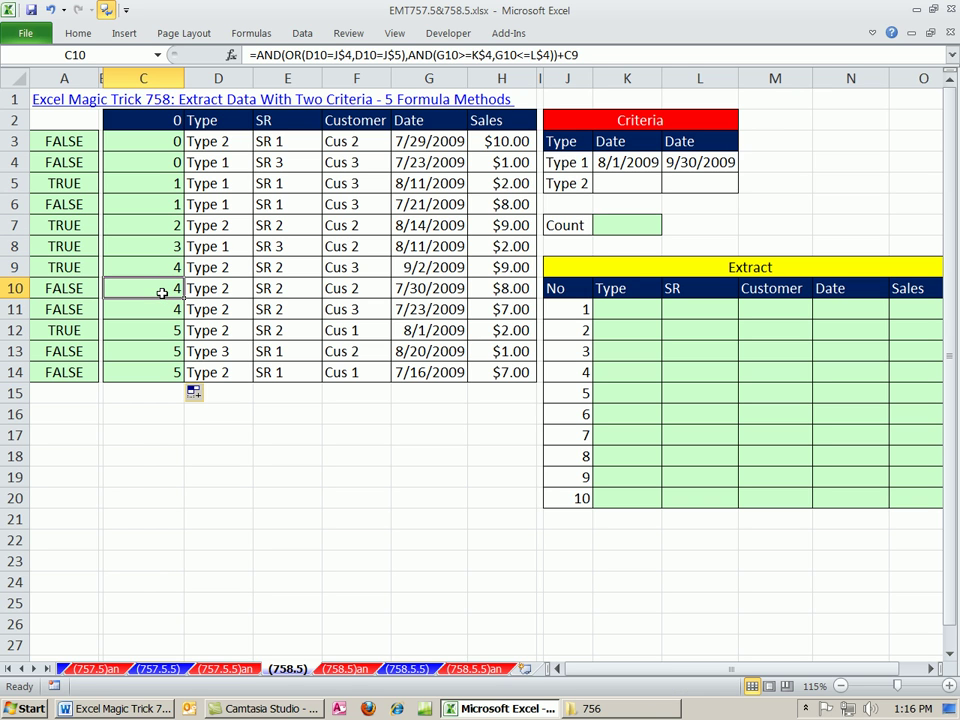
click(159, 310)
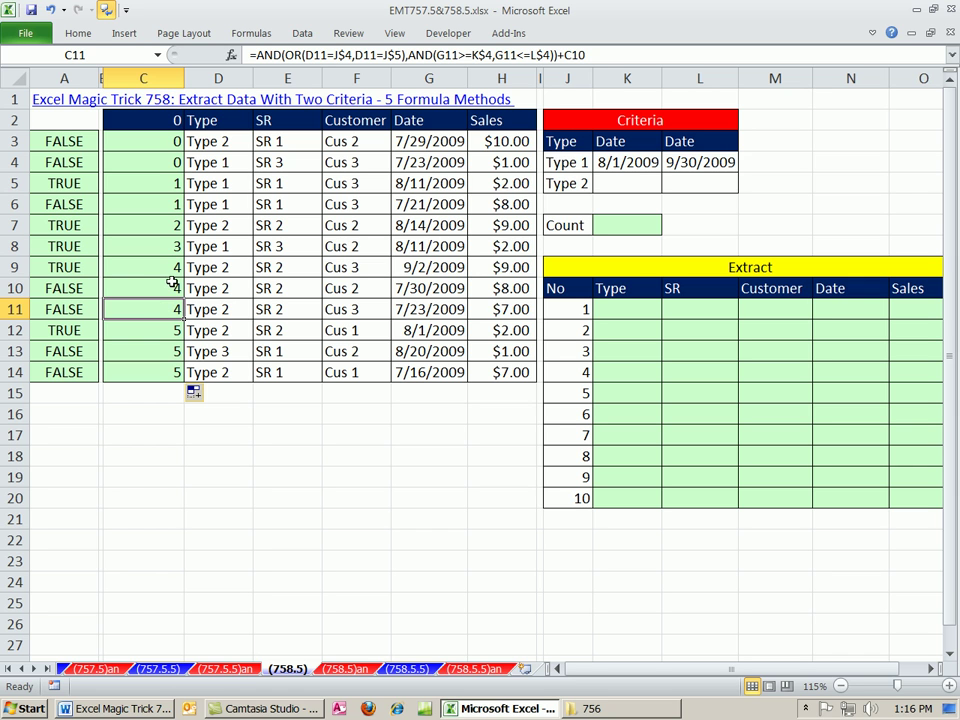
click(176, 268)
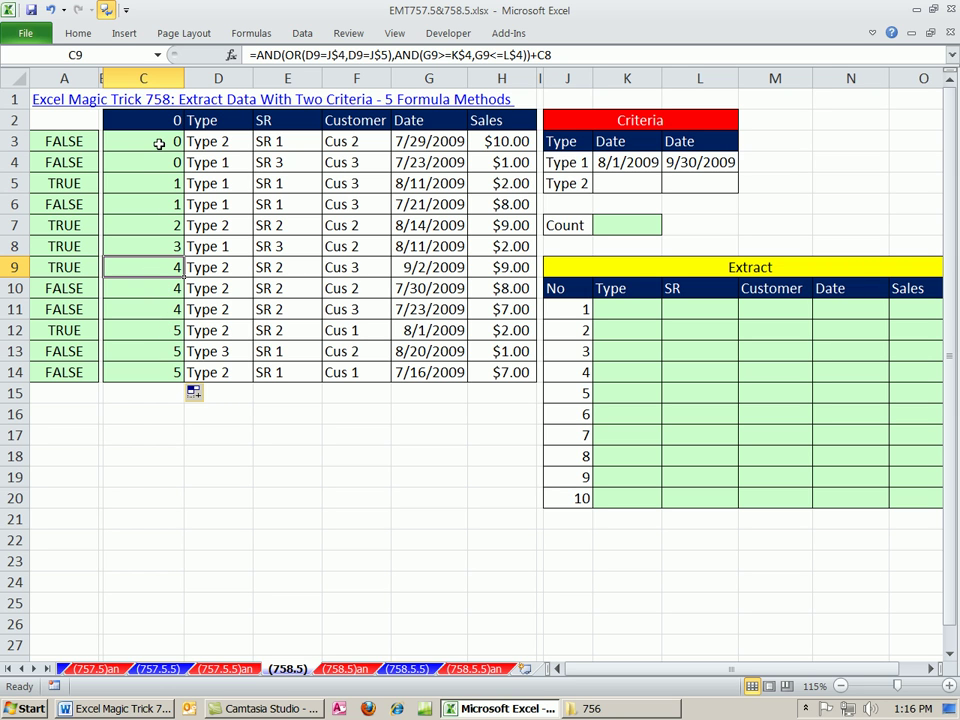
- Replace the 0 in C2 with the header text "Formula To Creat Lookup"
click(141, 120)
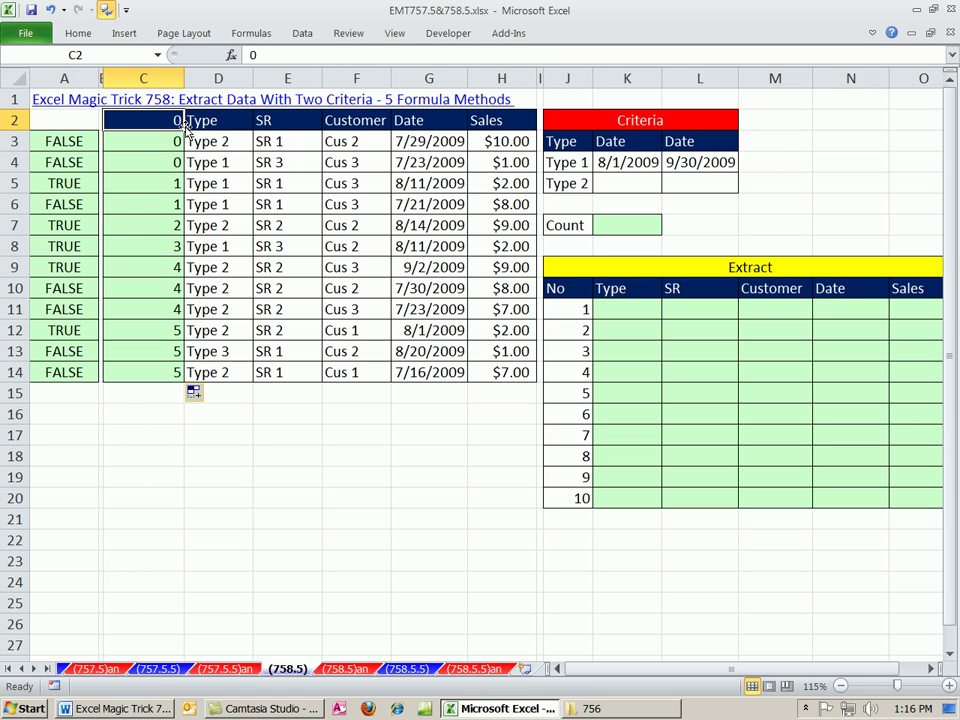
text(Looku)
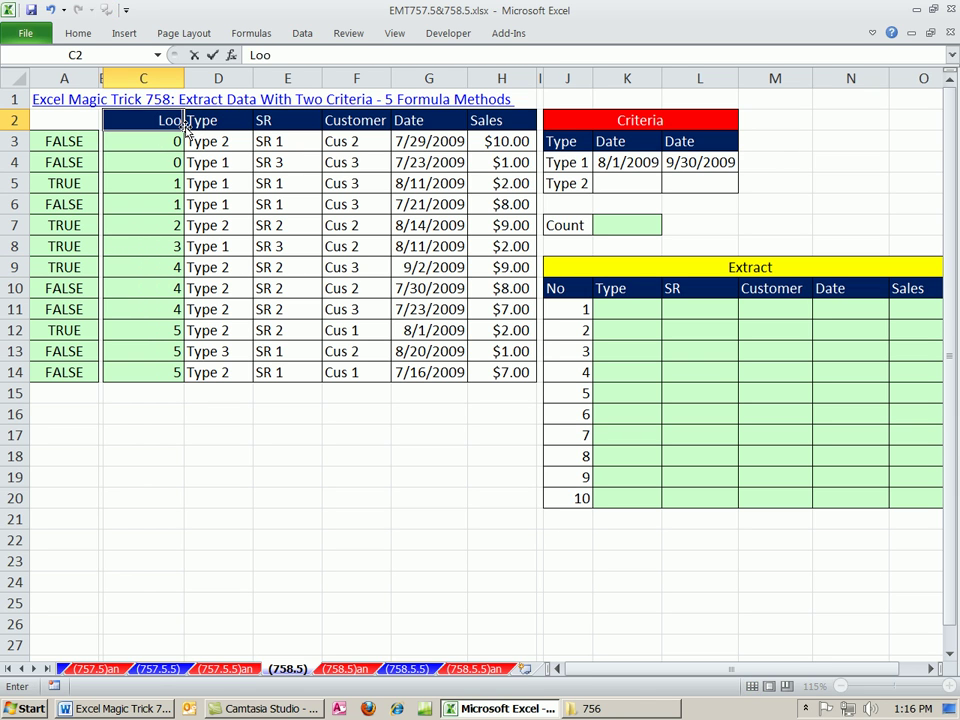
key(BackSpace)
key(BackSpace)
key(BackSpace)
key(BackSpace)
key(BackSpace)
text(For)
key(BackSpace)
key(BackSpace)
text(ormula To)
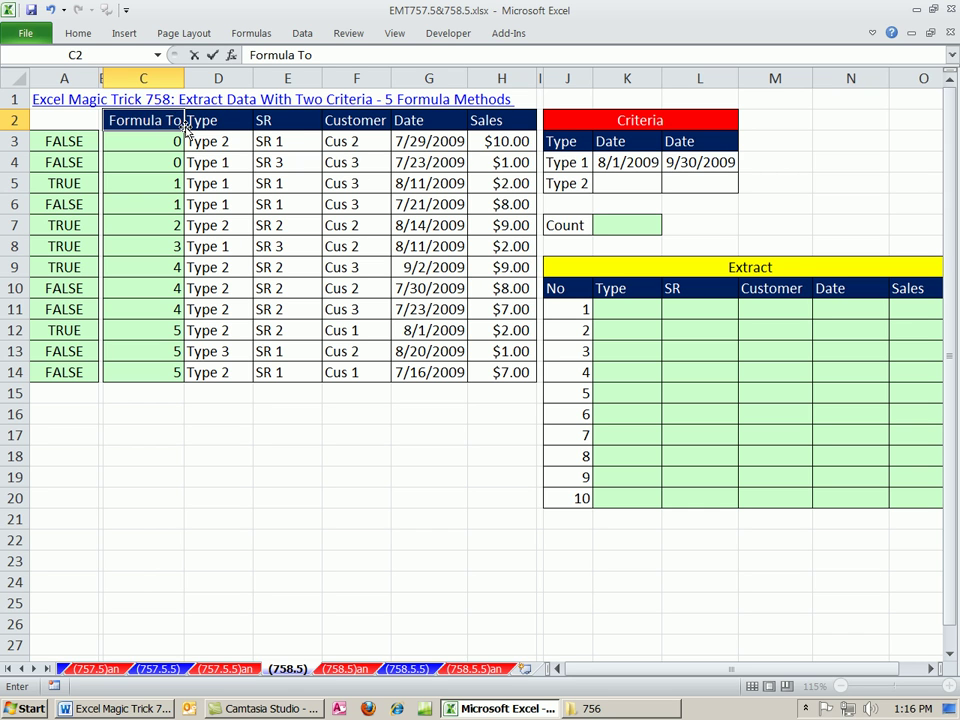
text( Creat Looku)
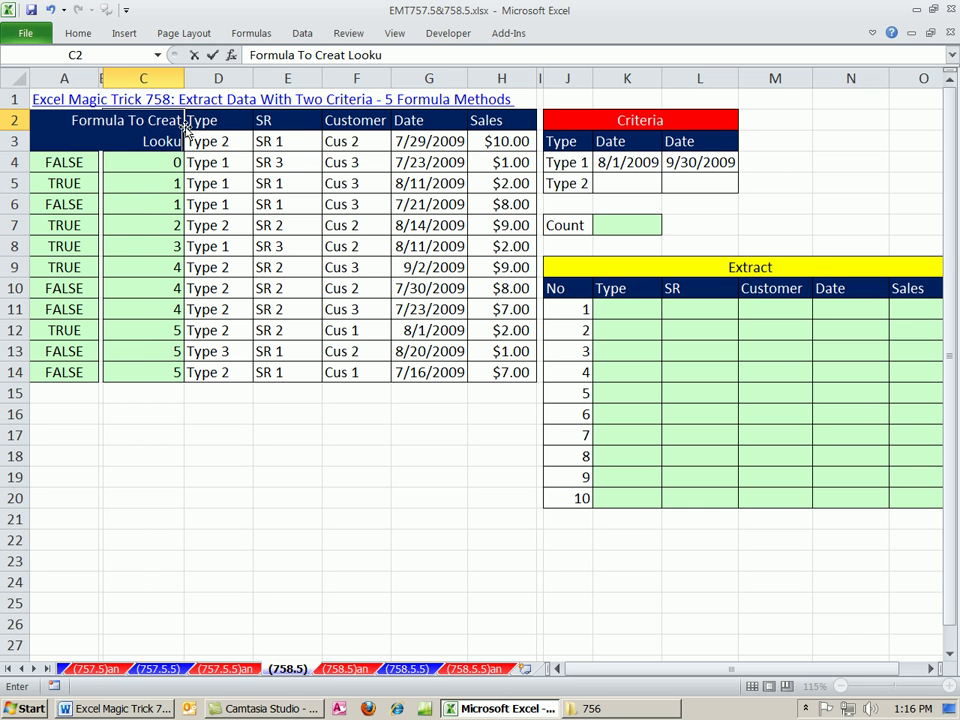
text(p)
key(ctrl+Return)
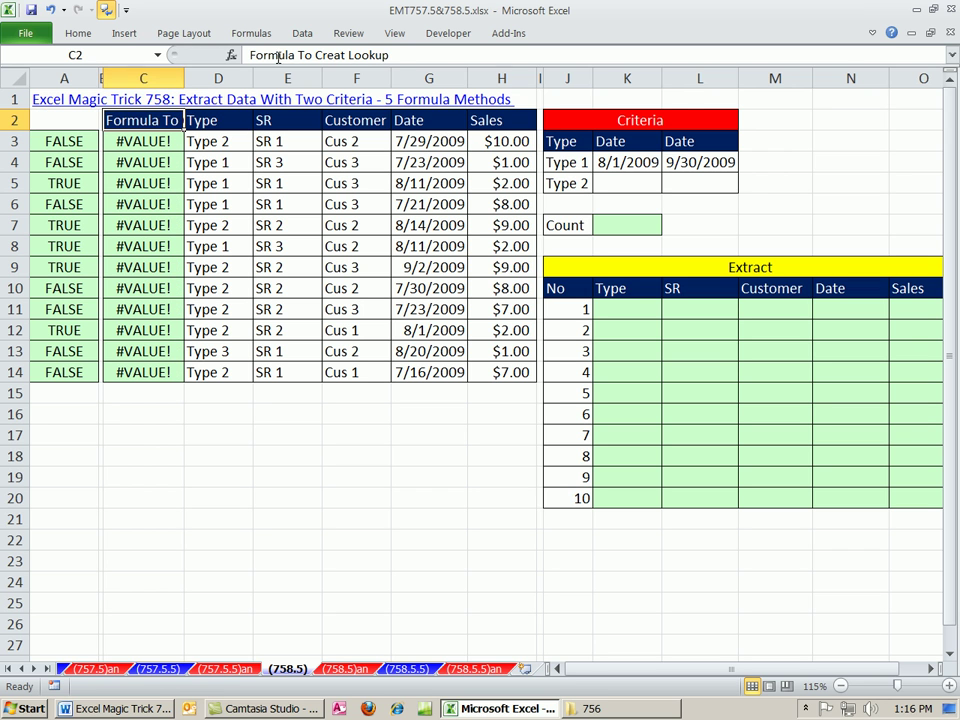
- Wrap the text of header C2, widen column C and fit row 2's height to the header
click(79, 33)
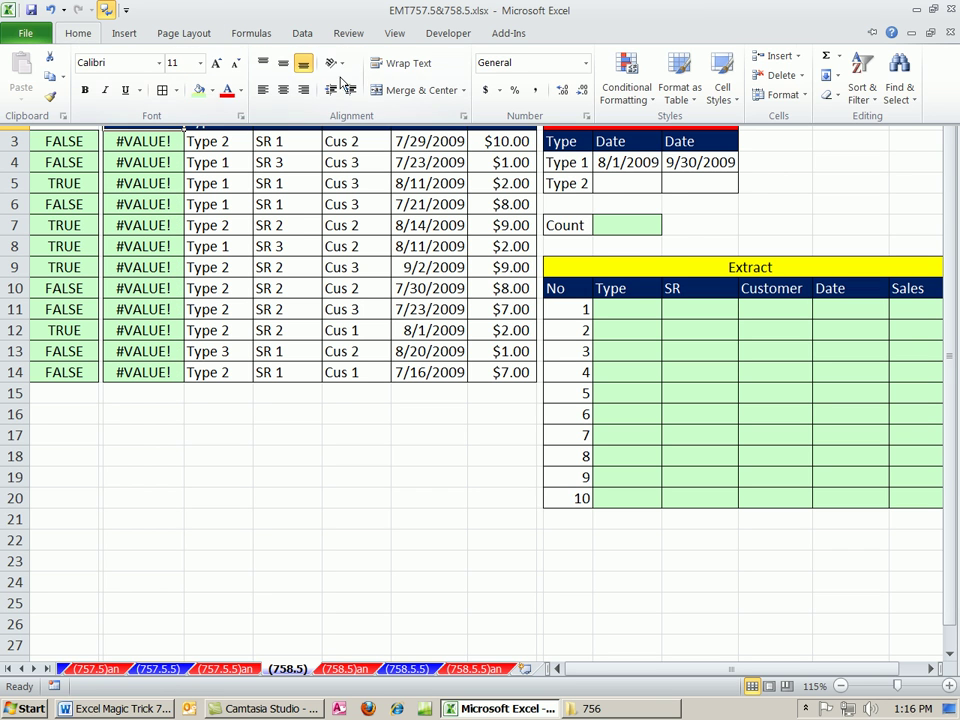
click(399, 64)
drag(183, 80, 220, 84)
double_click(15, 172)
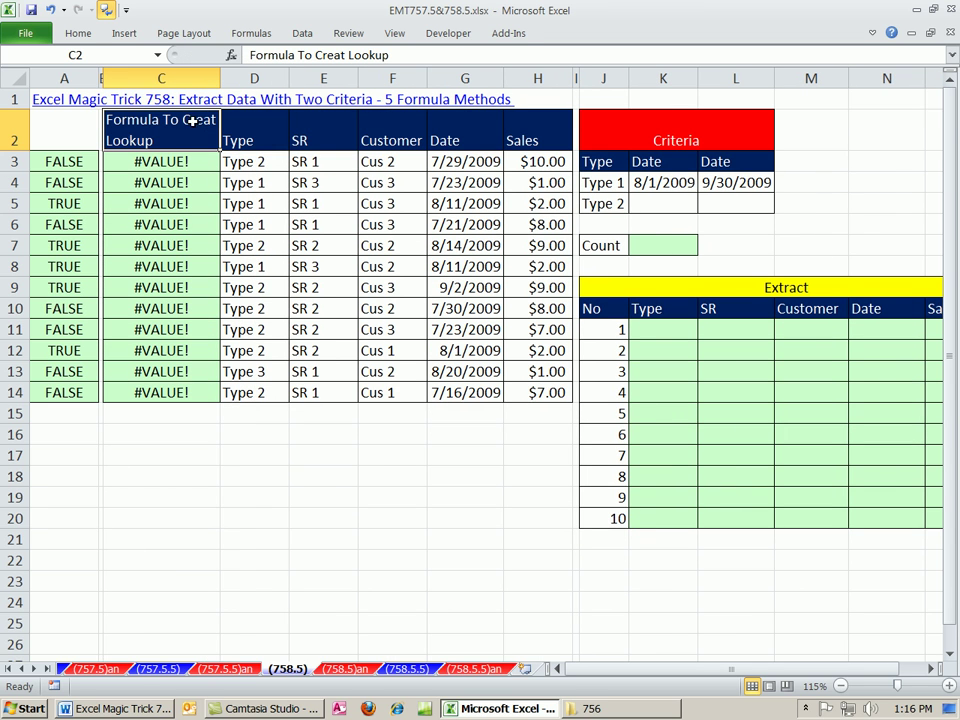
- Correct the header in C2 to read "Formula To Create Lookup"
click(347, 57)
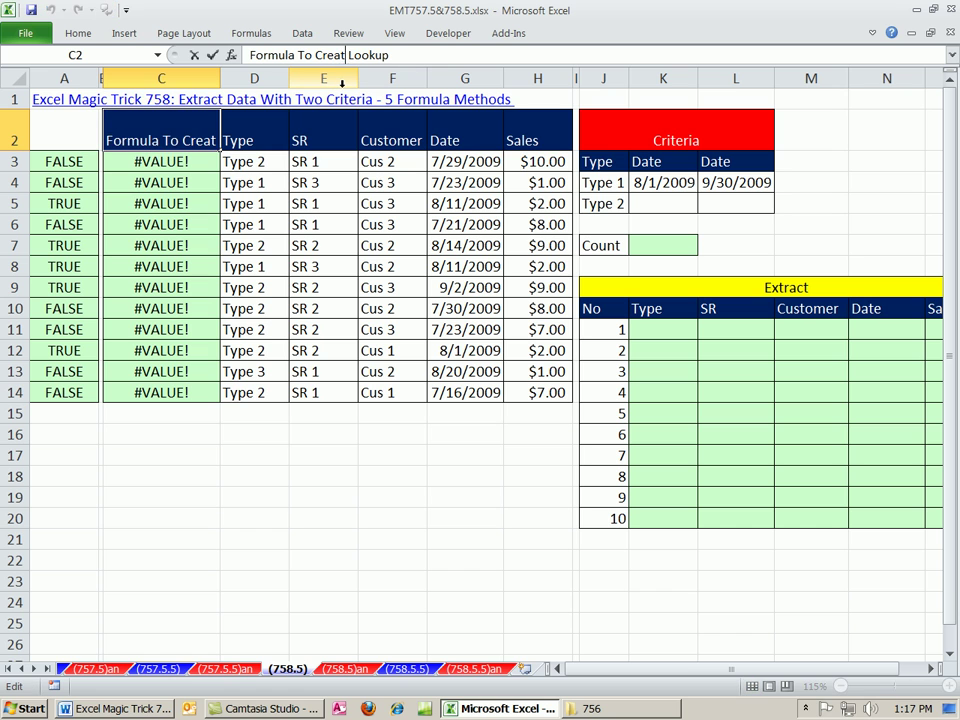
text(e)
key(Return)
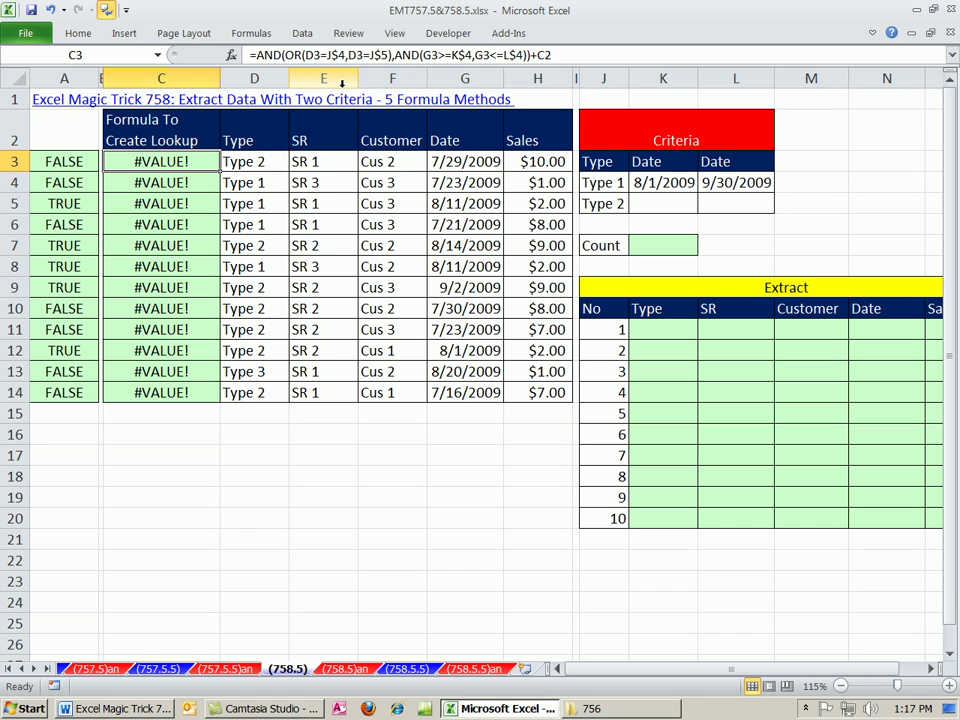
- Rewrite the formula in C3 as =SUM(AND(OR(D3=J$4,D3=J$5),AND(G3>=K$4,G3<=L$4)),C2)
double_click(205, 161)
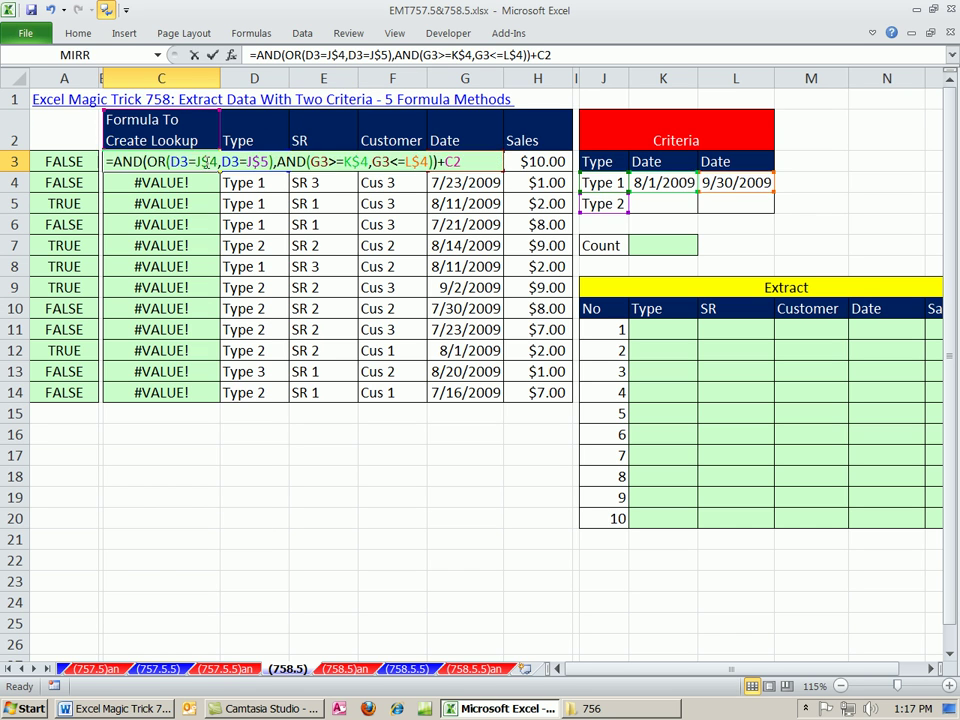
click(443, 161)
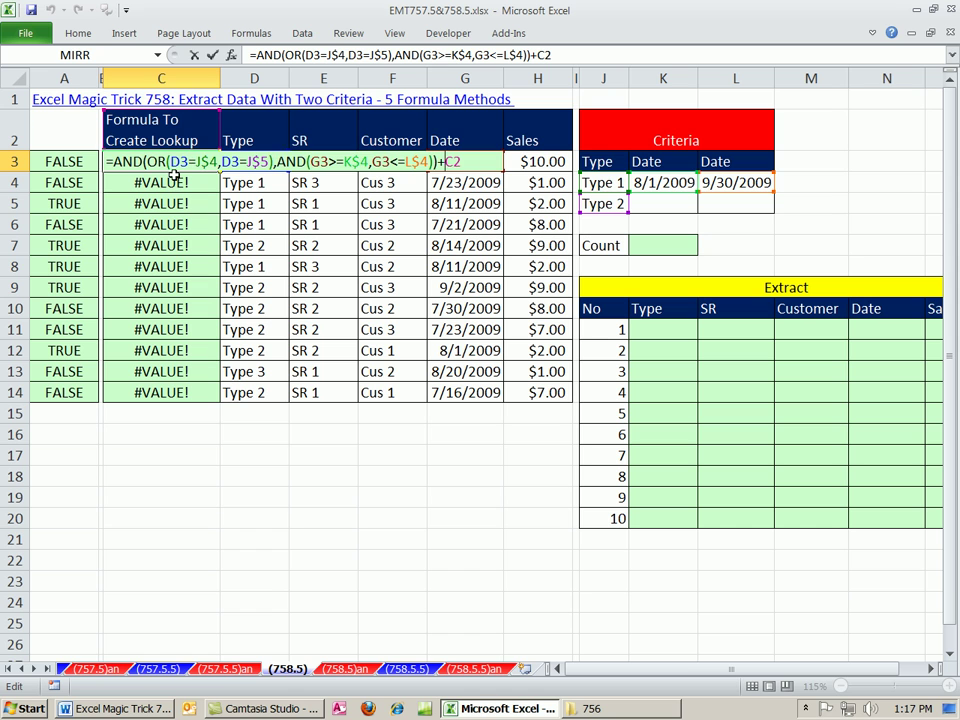
key(ctrl+Return)
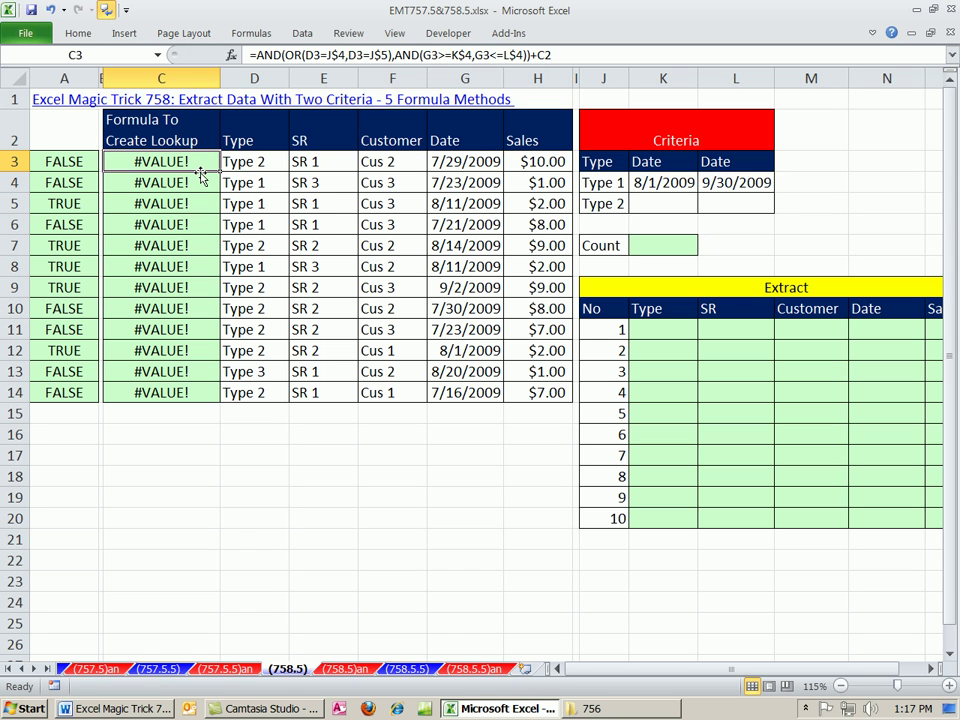
double_click(200, 165)
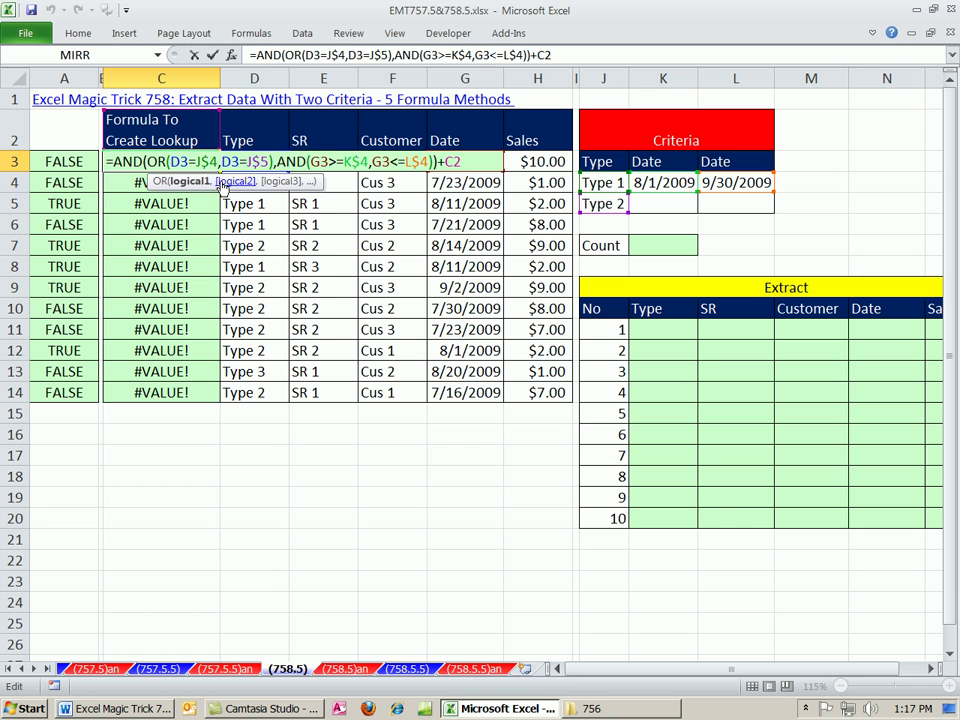
click(113, 161)
text(sum)
key(Tab)
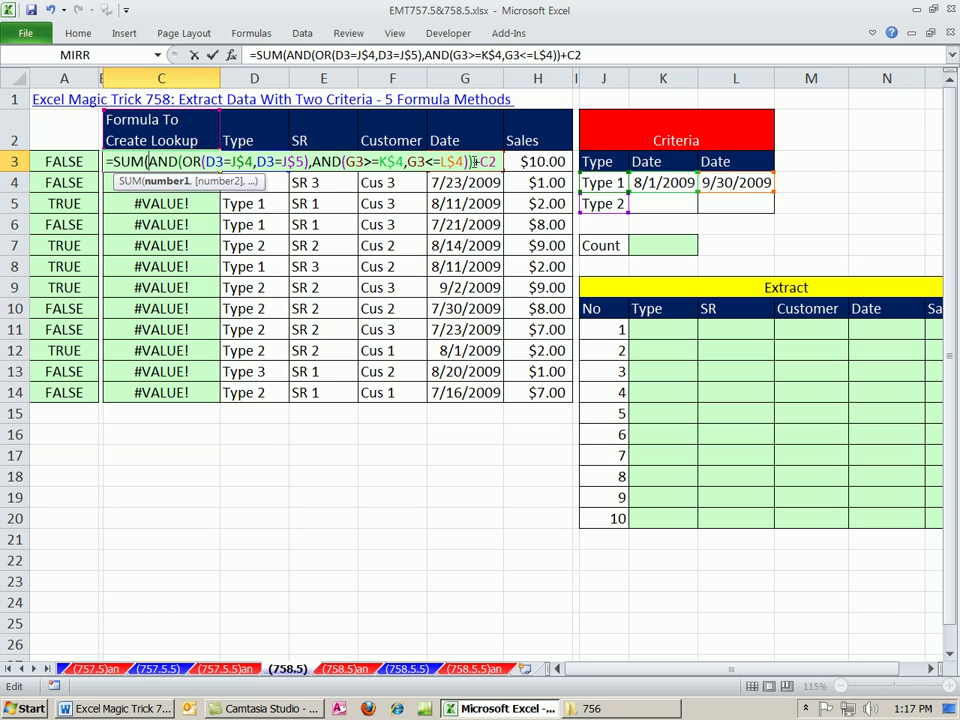
drag(473, 161, 479, 161)
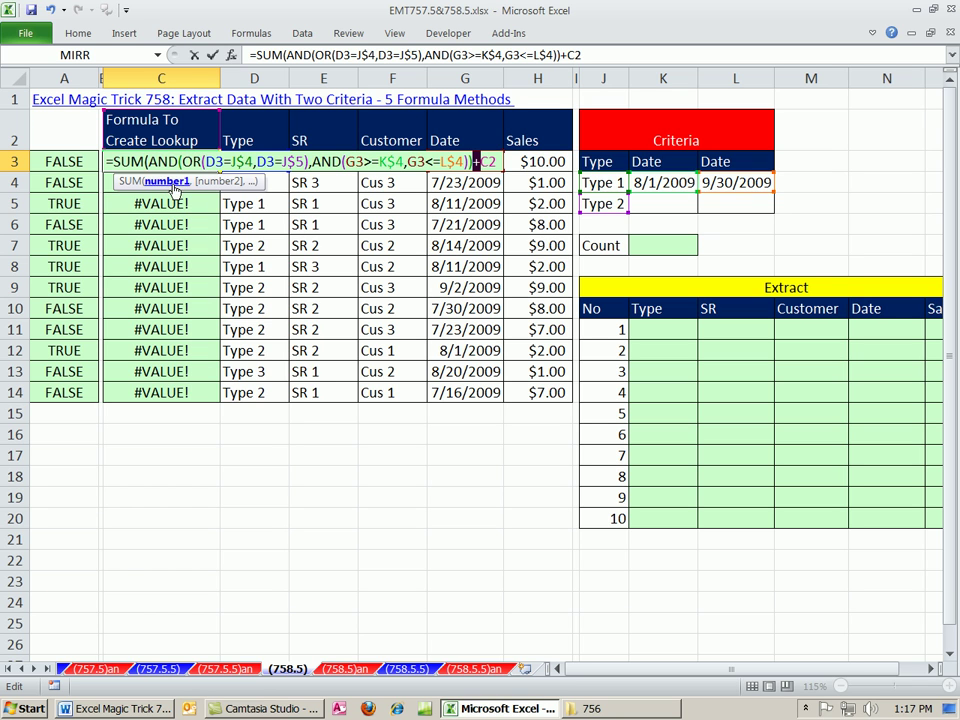
text(,)
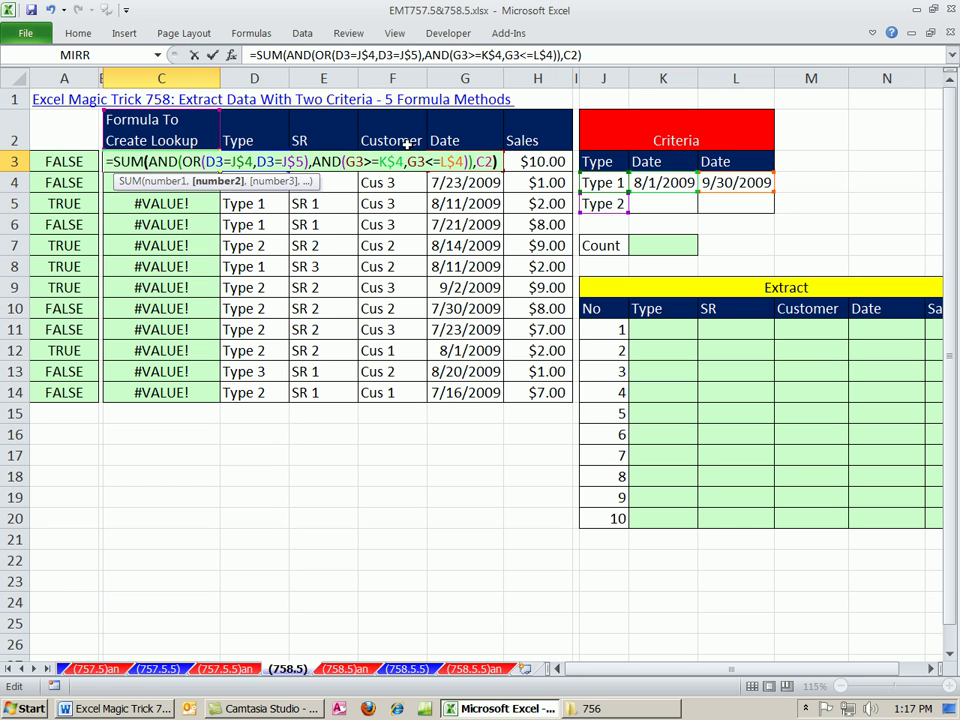
click(116, 162)
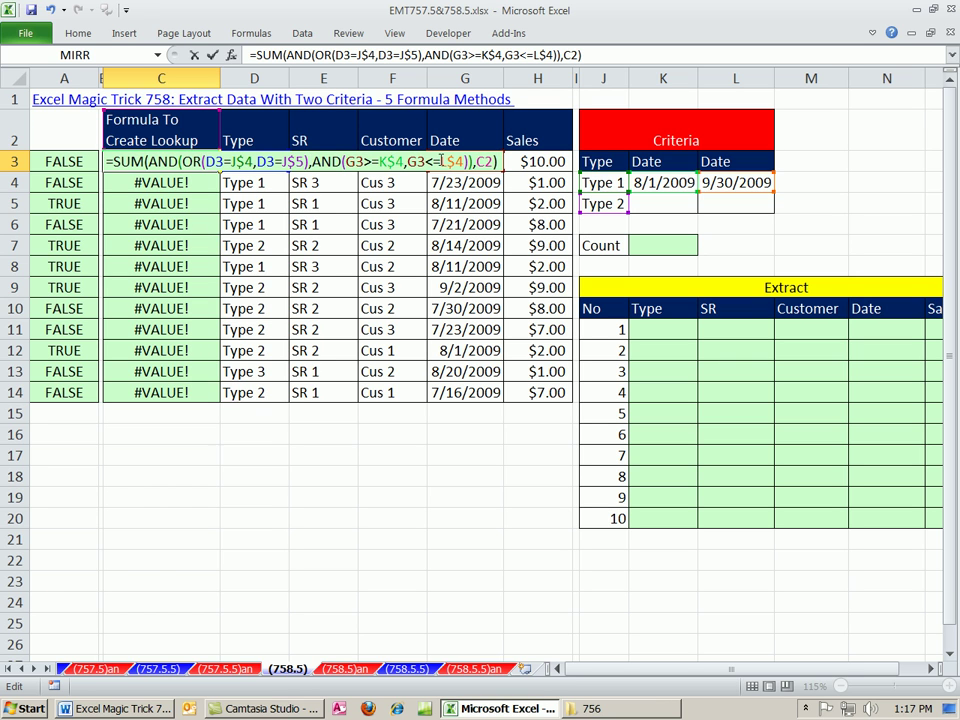
click(483, 162)
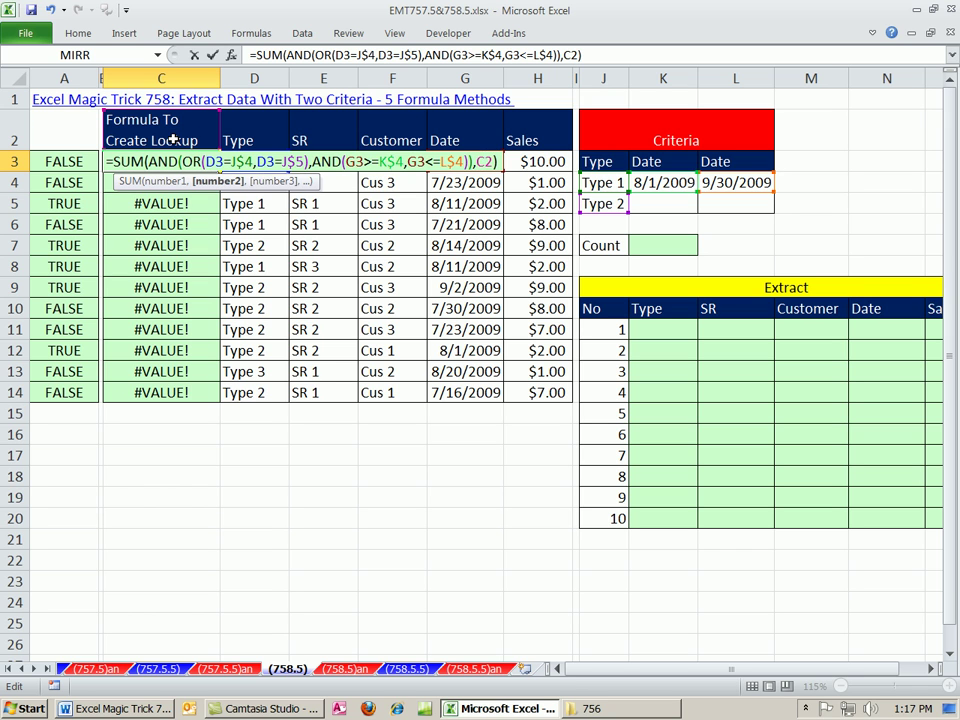
key(ctrl+Return)
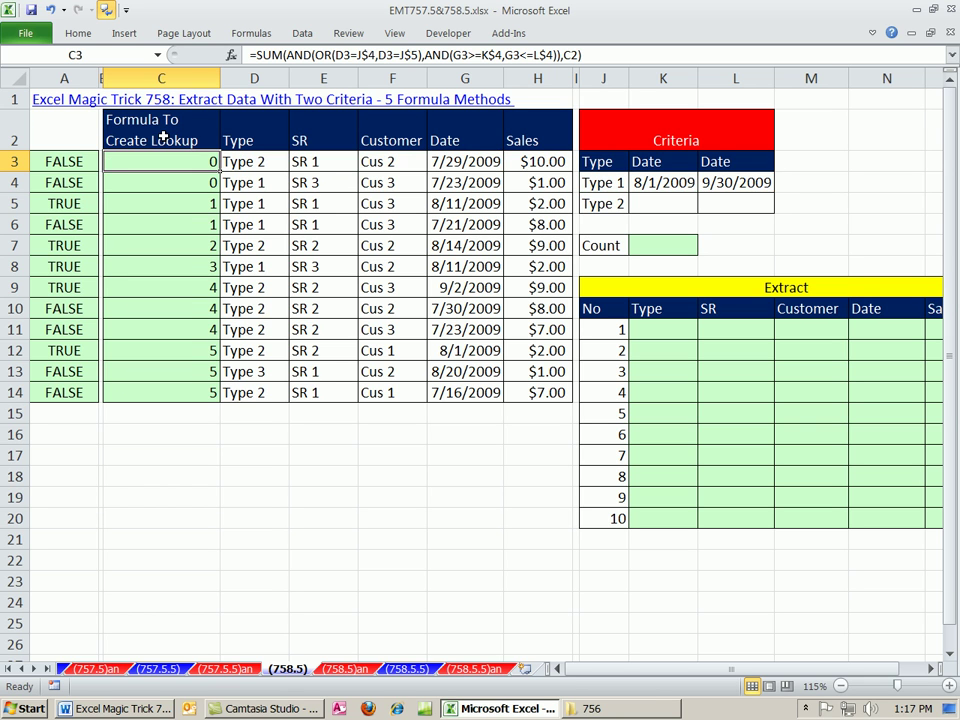
- Copy the C3 formula down through C14, check the copy in C9 and compare column C with the TRUE/FALSE values in A3:A14
double_click(220, 171)
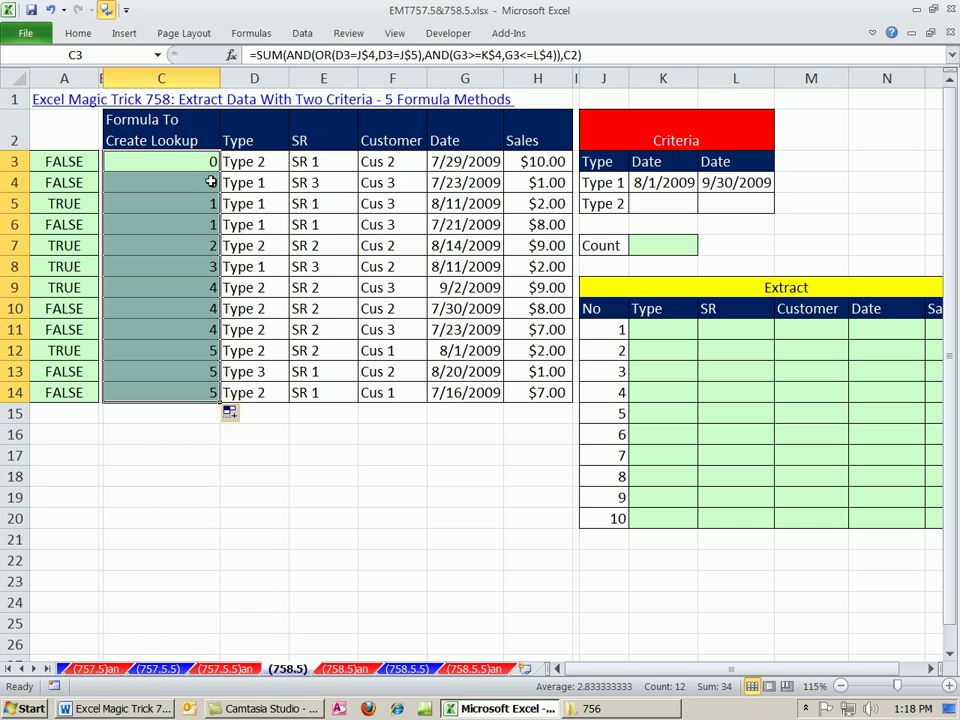
double_click(150, 288)
key(ctrl+Return)
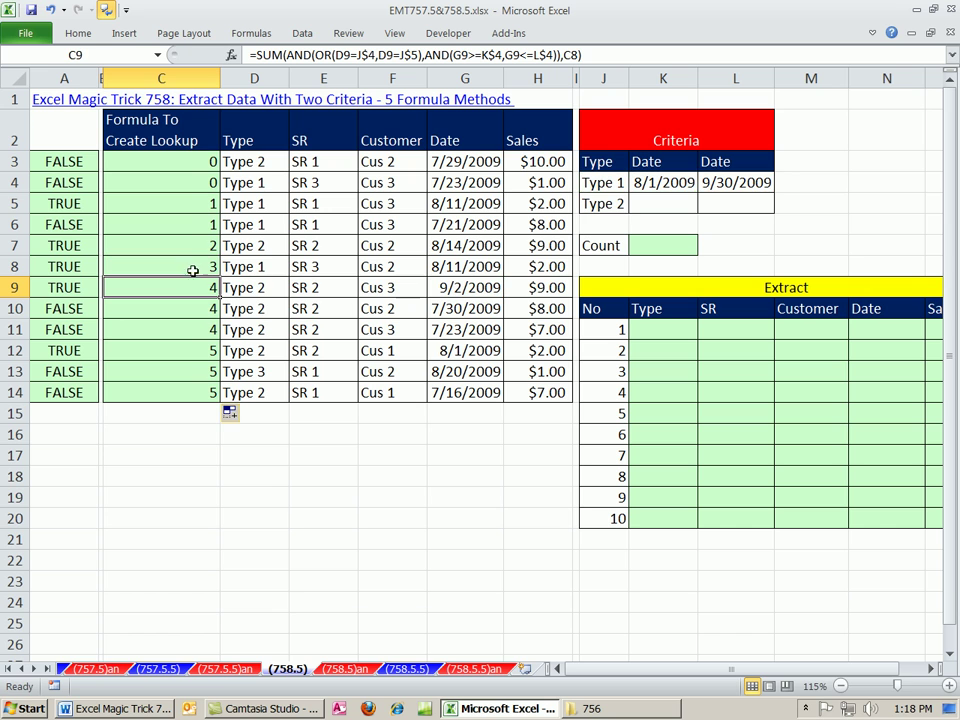
click(657, 333)
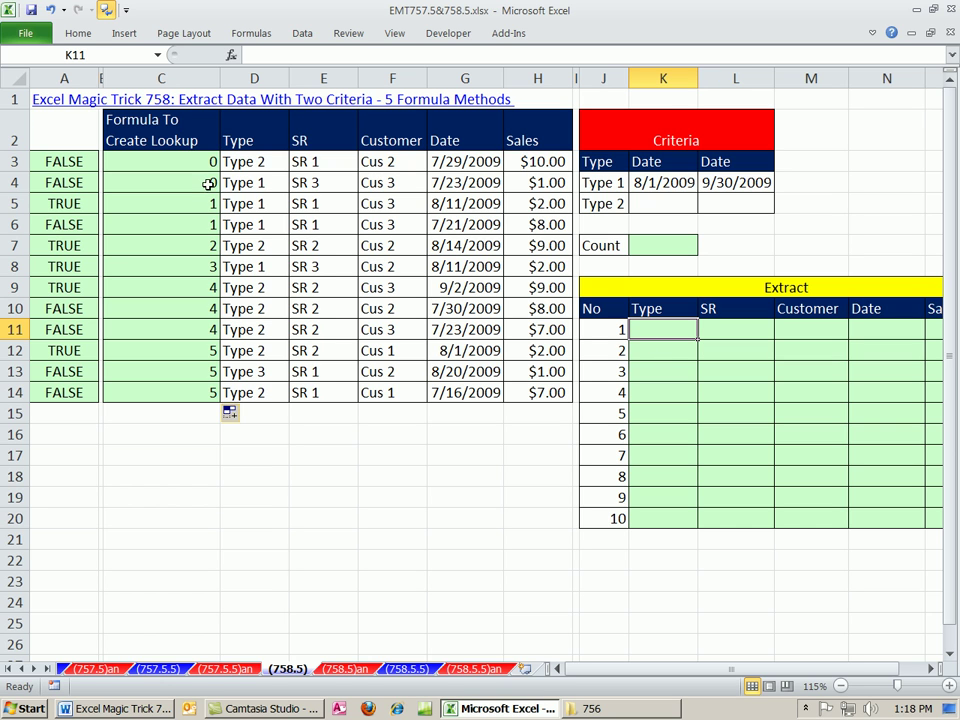
drag(63, 161, 69, 390)
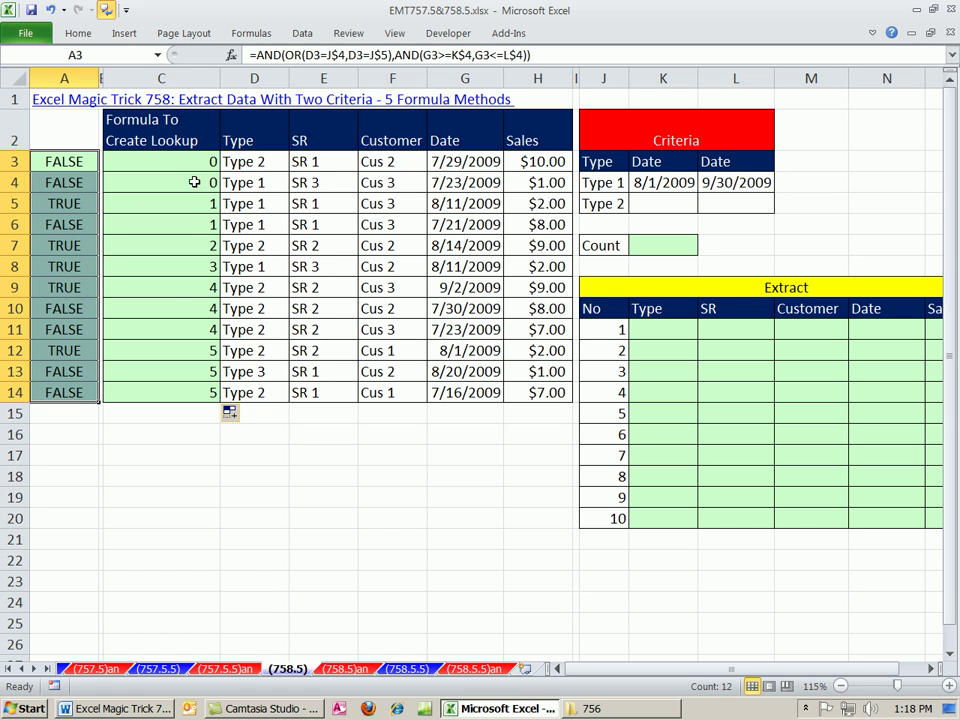
drag(178, 161, 178, 391)
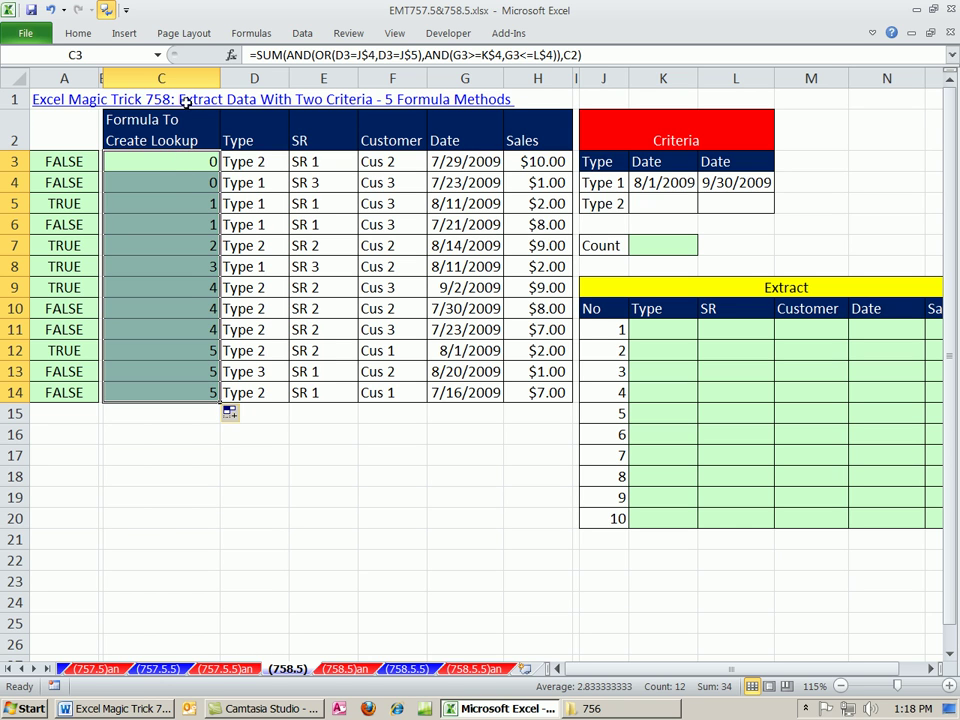
- Enter =MAX(C3:C14) in the Count cell K7
click(638, 245)
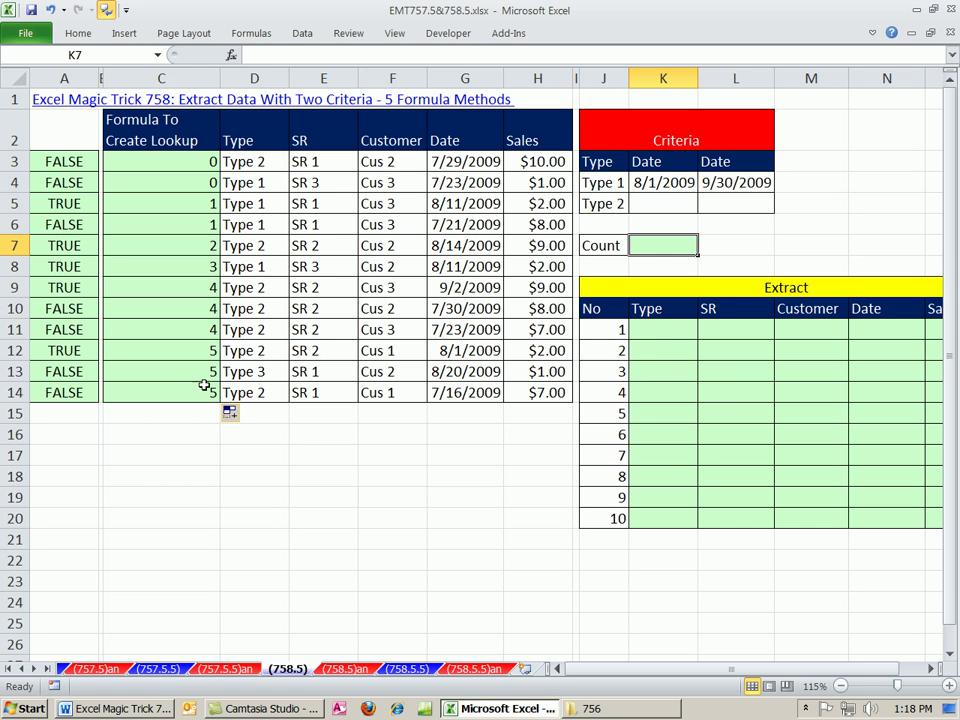
text(=max)
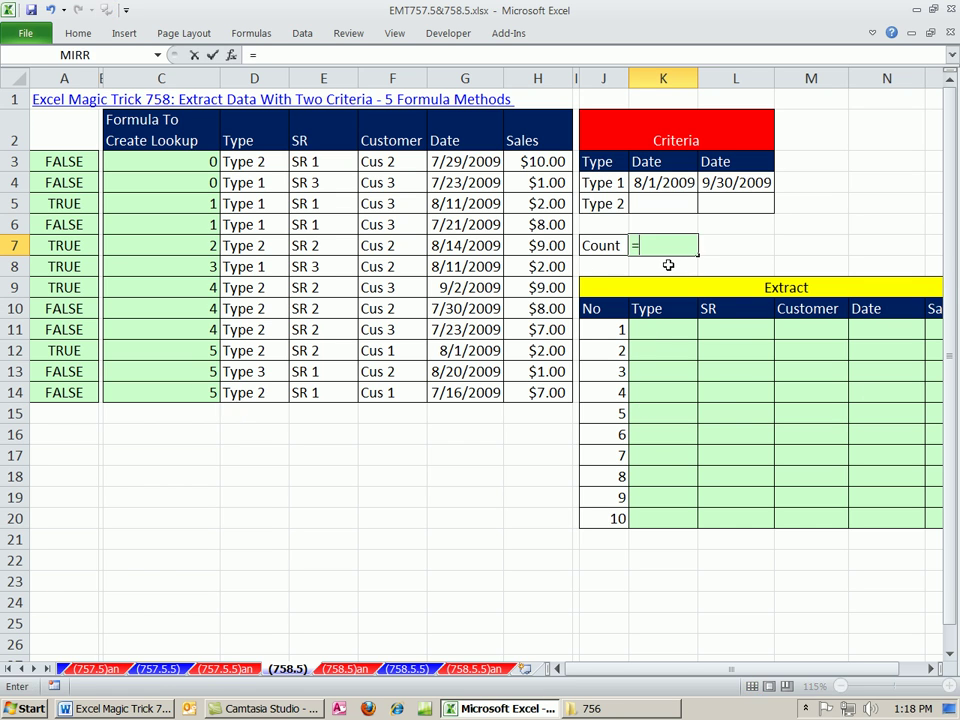
key(Tab)
drag(165, 162, 182, 388)
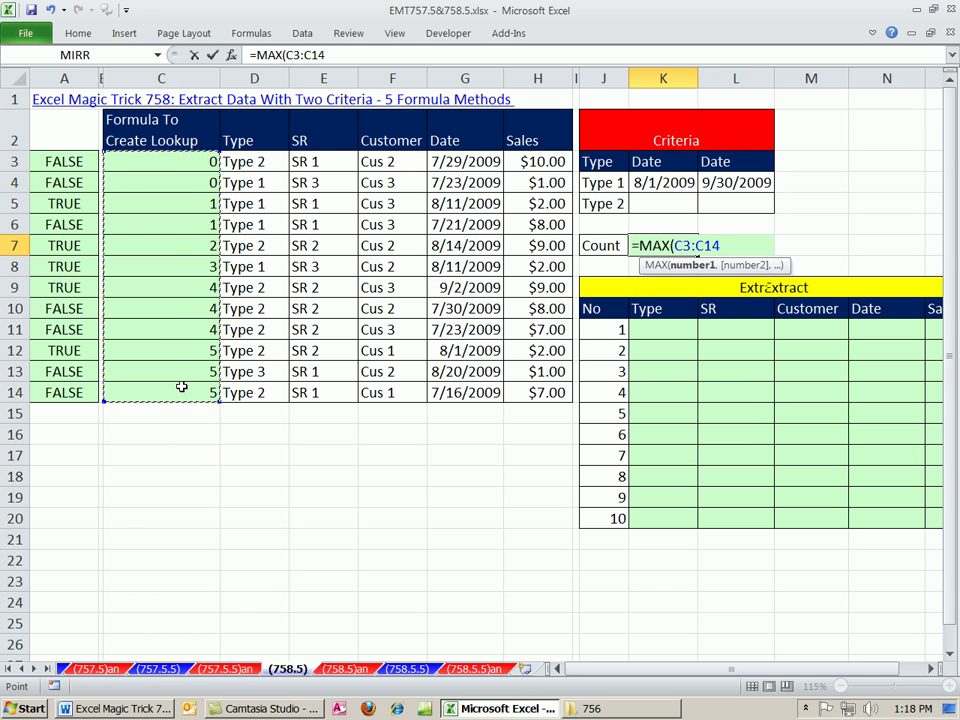
key(ctrl+Return)
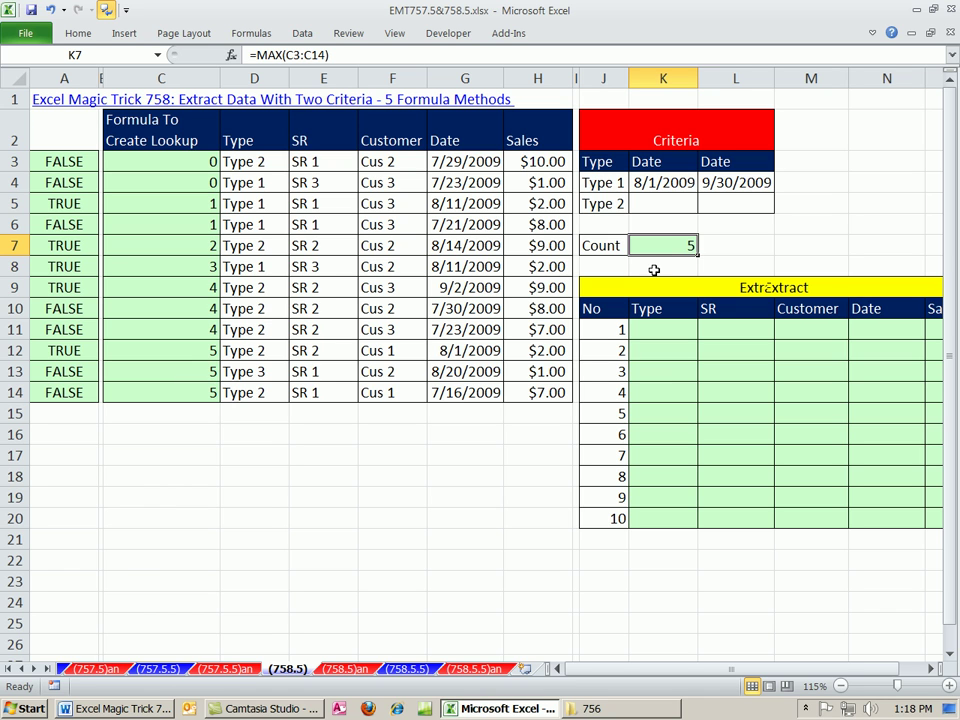
- Start the extract formula in K11 with =IF($J11>$K$7,"", so that rows numbered beyond the count stay blank
click(658, 329)
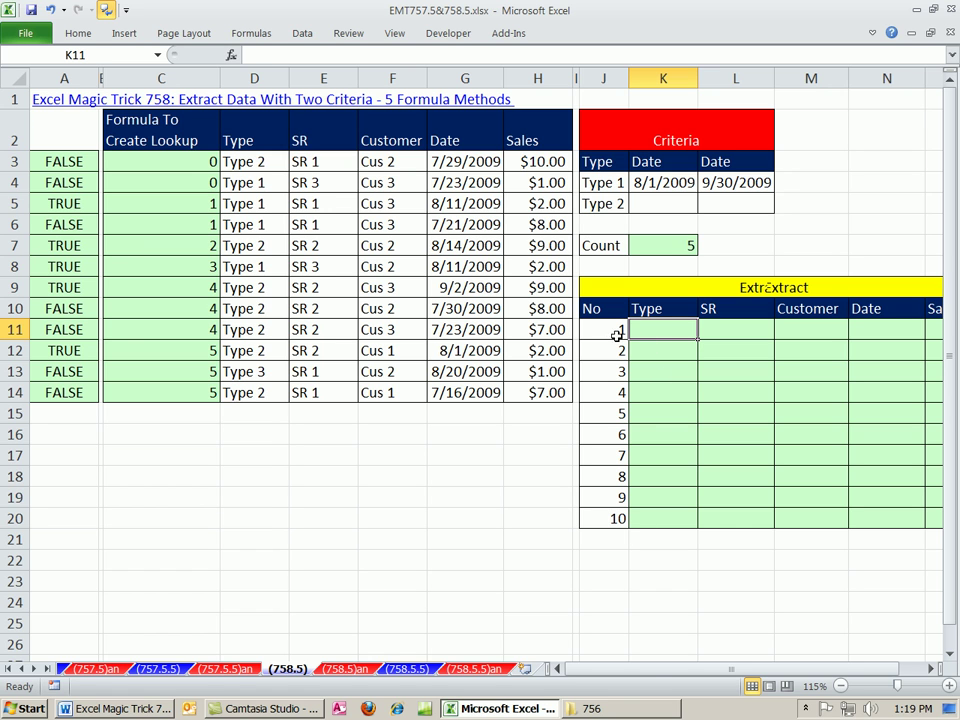
drag(610, 332, 614, 512)
click(661, 338)
text(=IF()
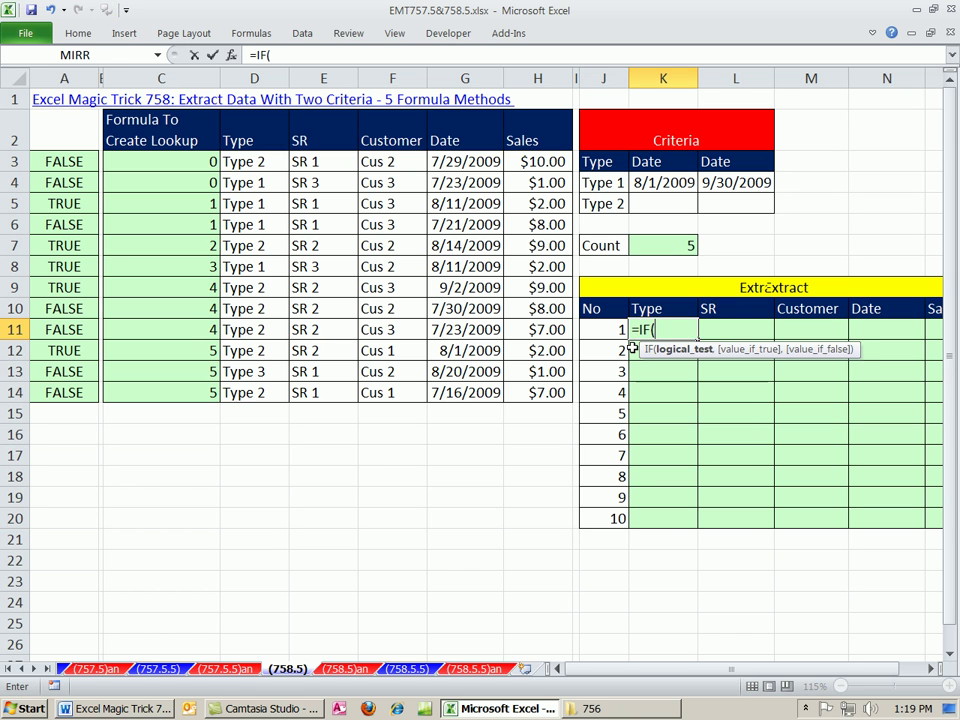
click(622, 333)
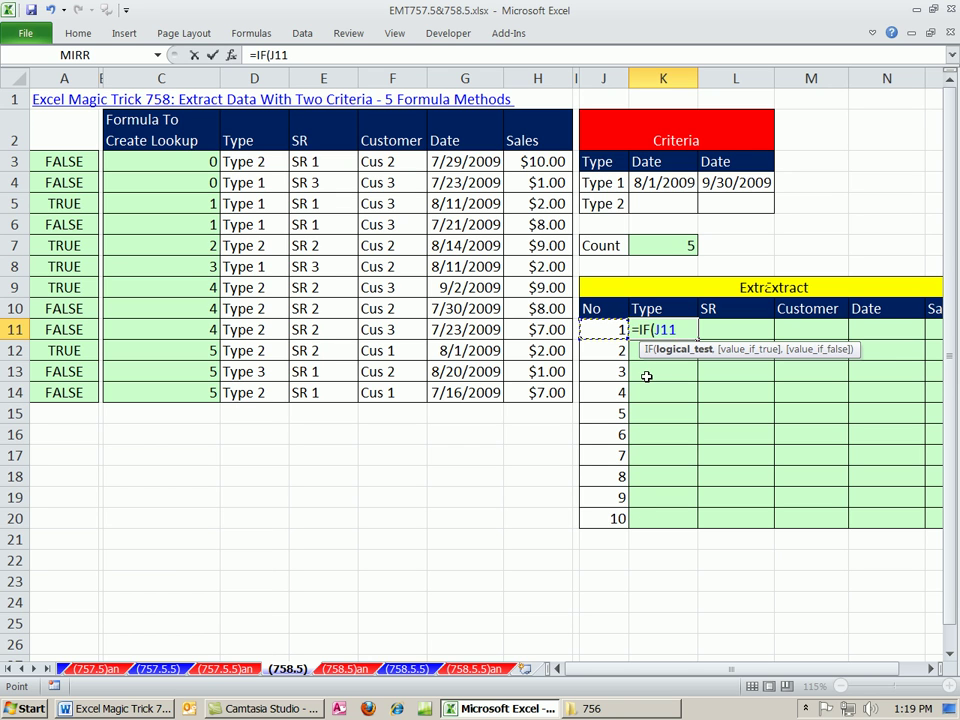
key(F4)
key(F4)
key(F4)
text(>)
click(670, 244)
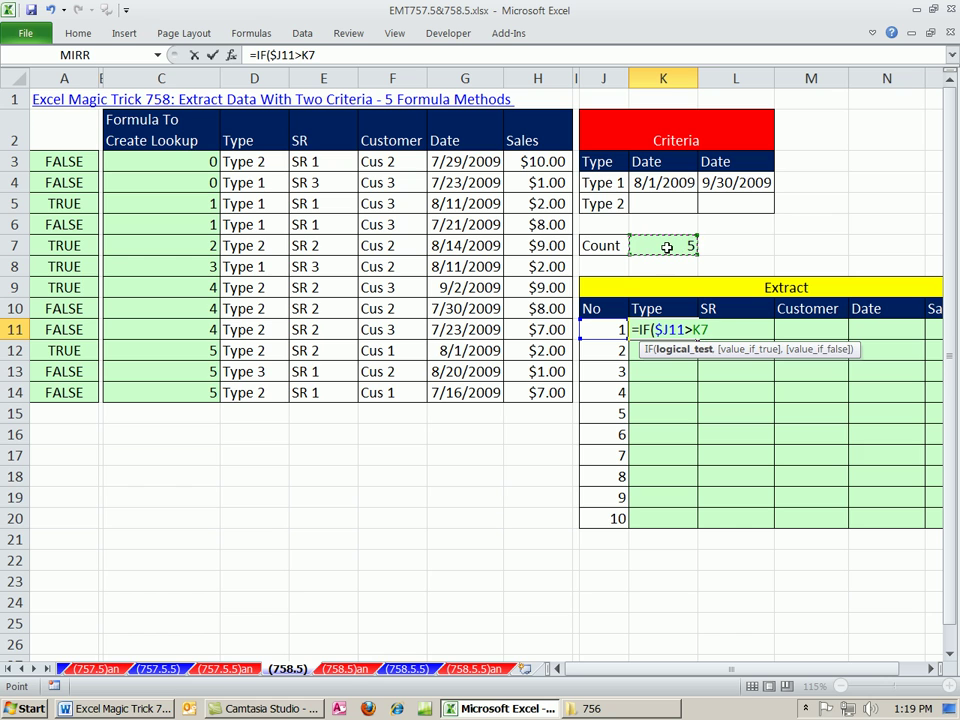
key(F4)
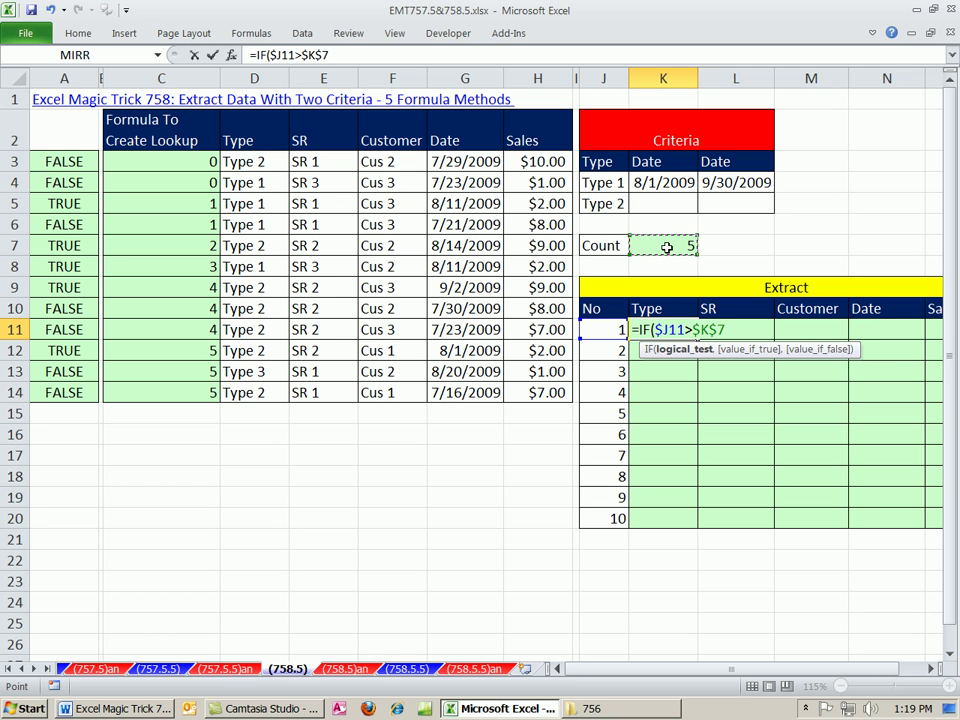
text(,)
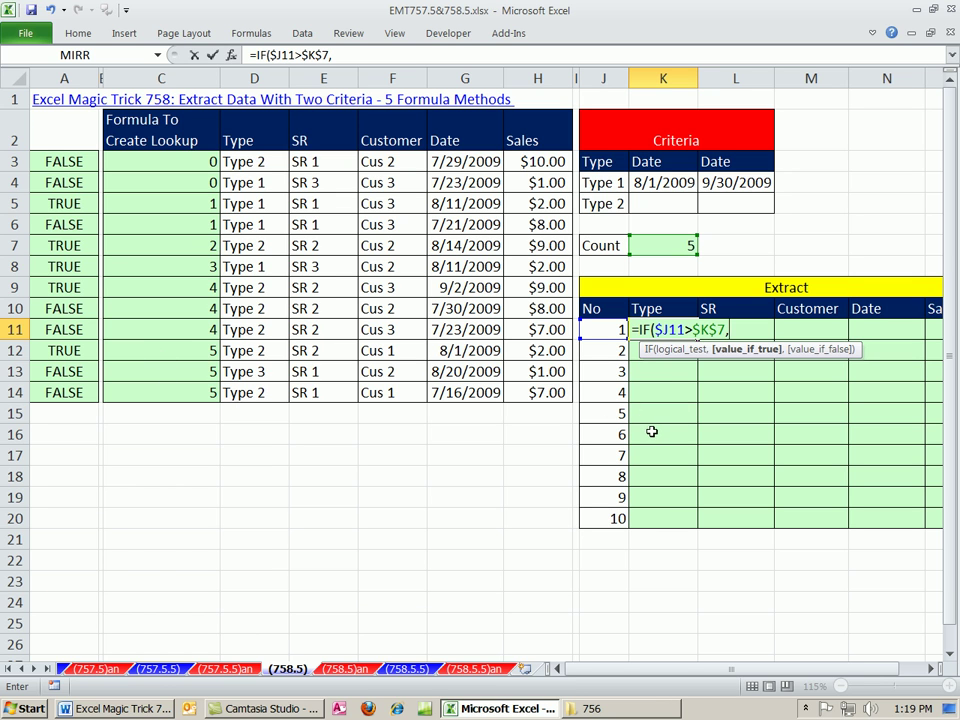
text("",)
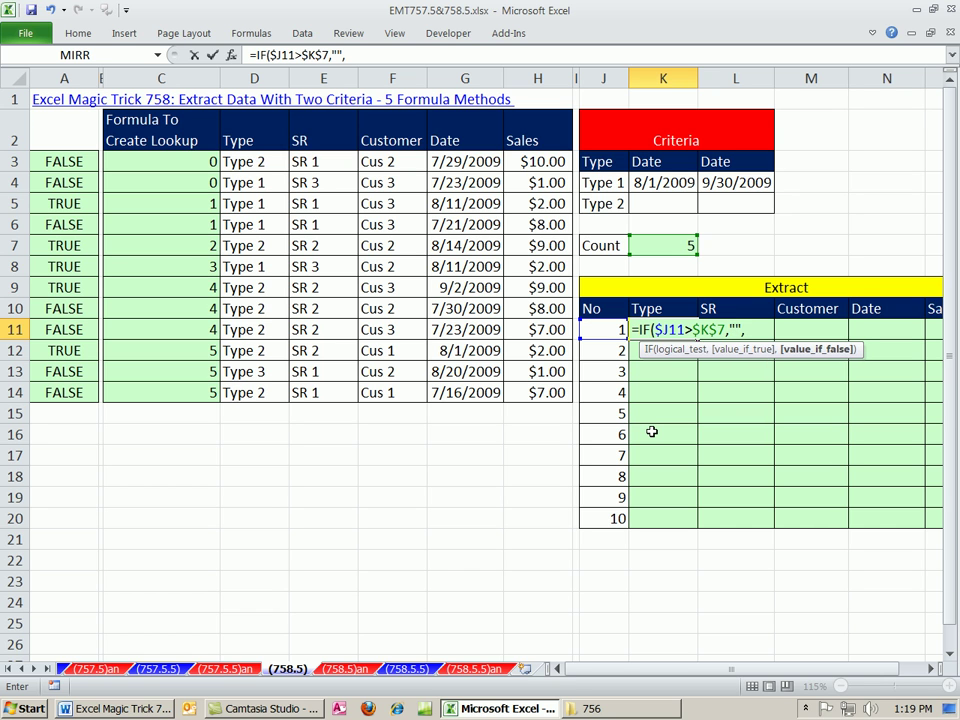
- Add VLOOKUP as the value-if-false argument in K11, with $J11 as its lookup value
text(vl)
key(Tab)
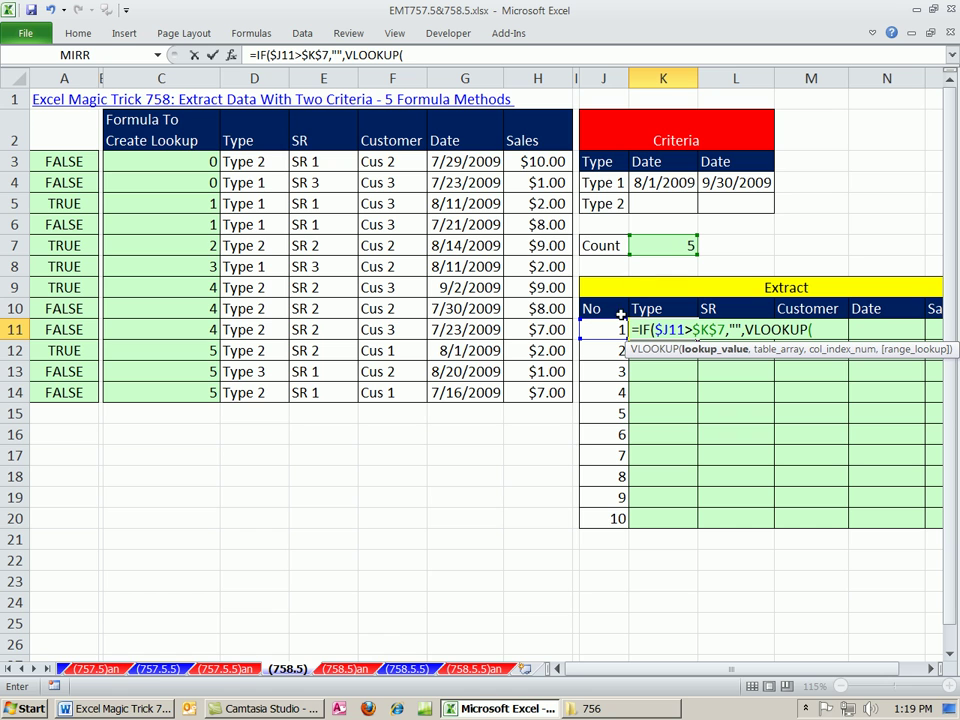
click(609, 327)
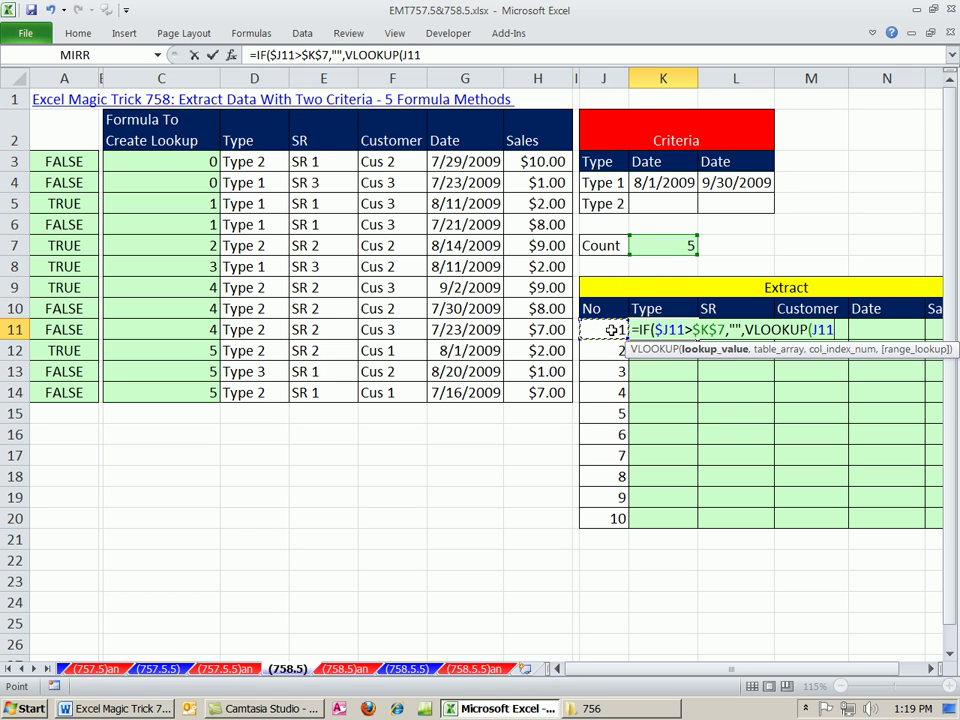
key(F5)
key(Escape)
key(F4)
key(F4)
key(F4)
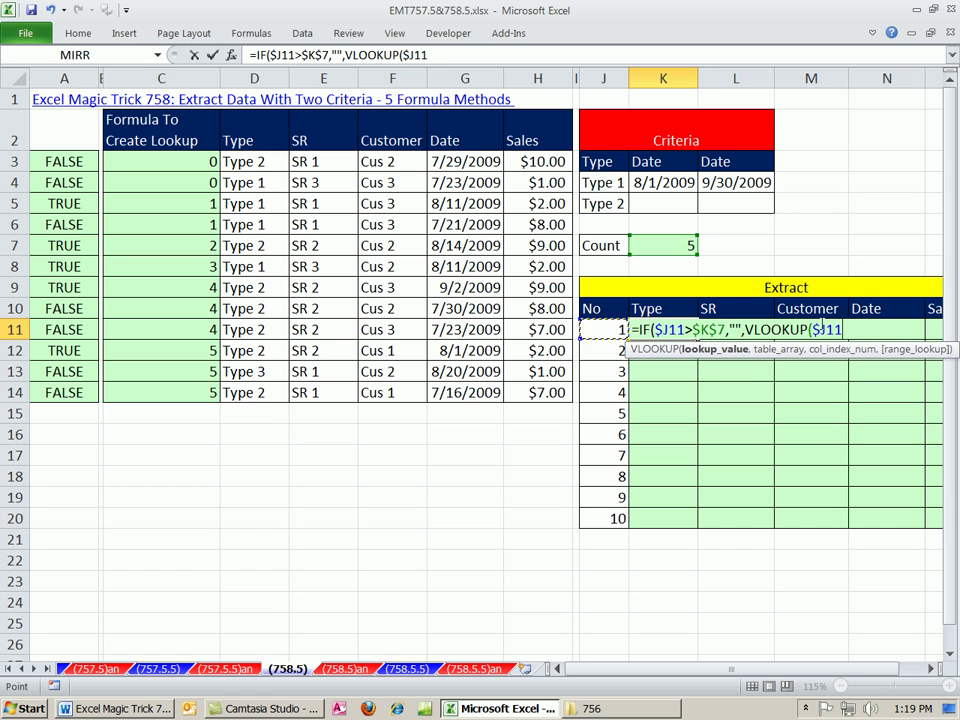
text(,)
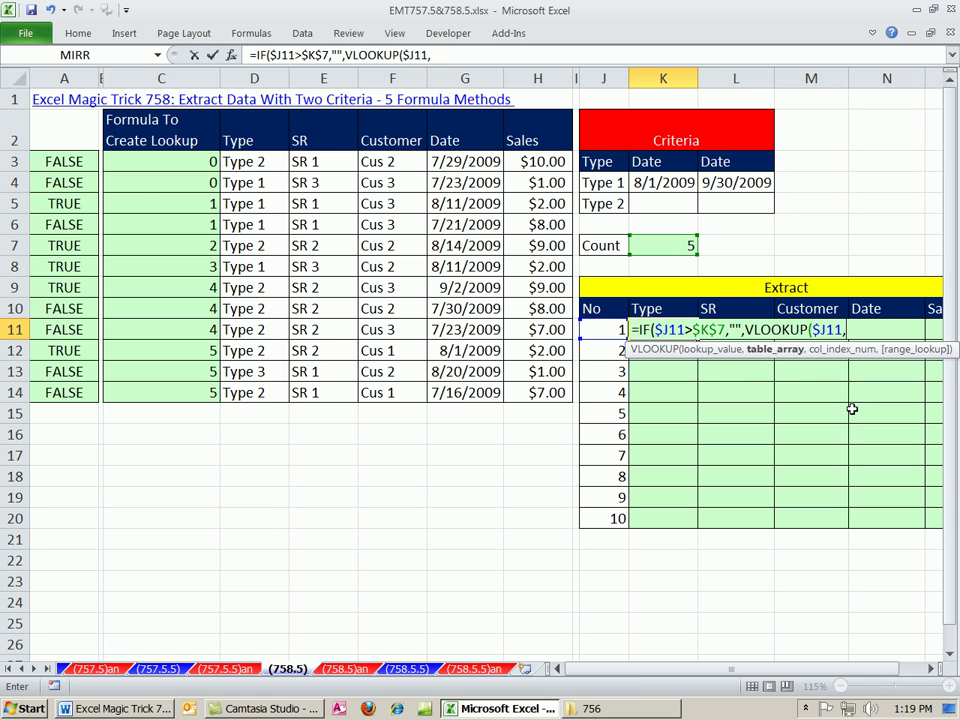
- Set the VLOOKUP table array in K11 to the absolute range $C$3:$H$14
drag(135, 161, 537, 390)
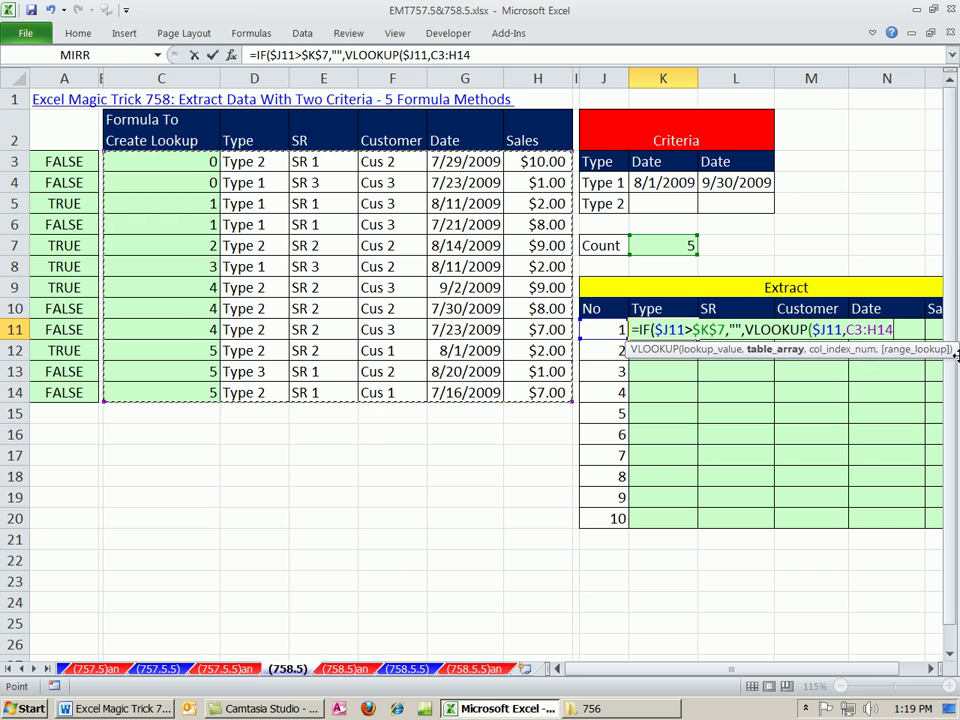
key(F5)
key(Escape)
key(F4)
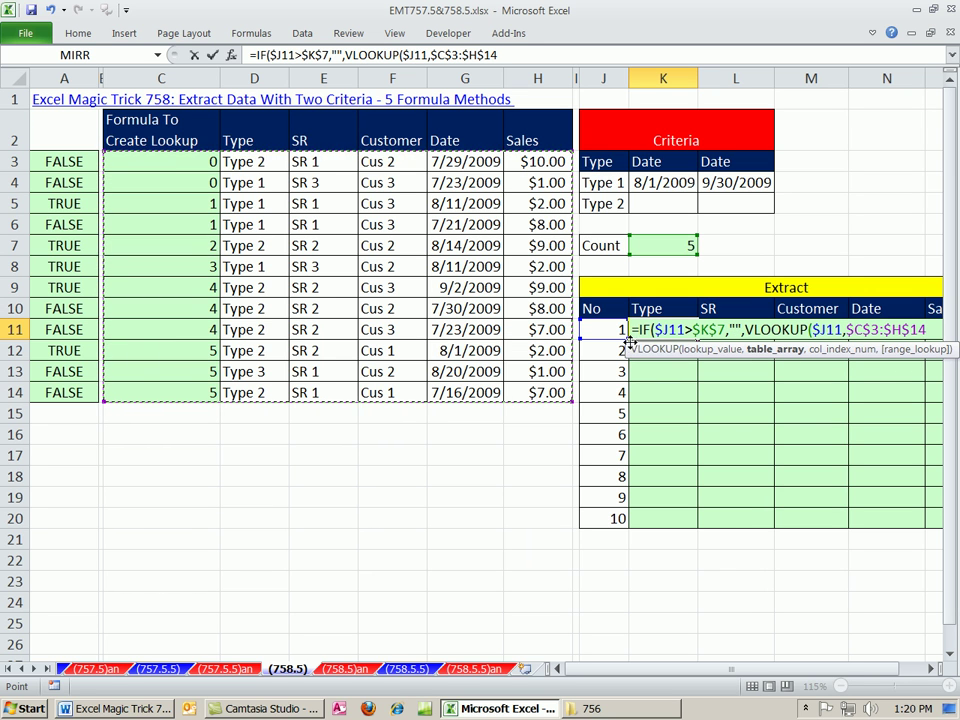
drag(633, 350, 541, 385)
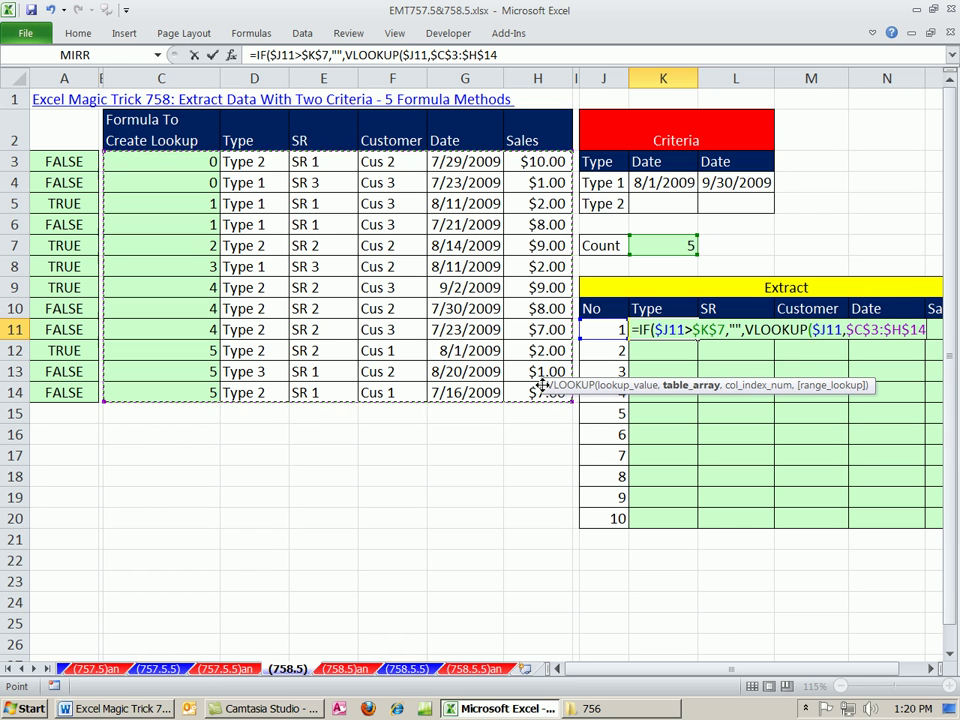
text(,)
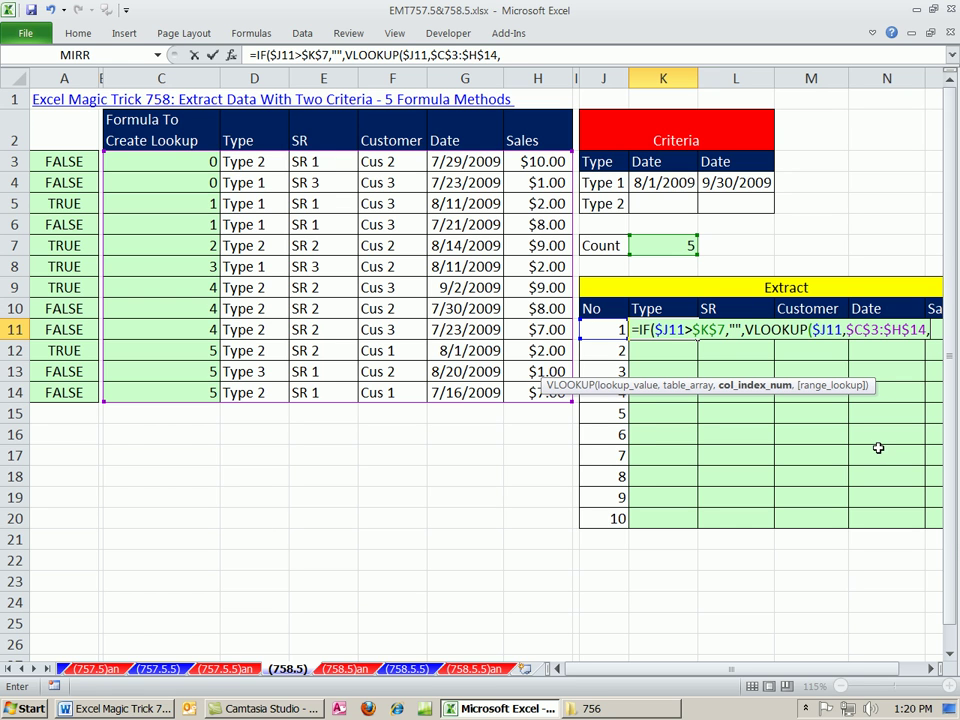
- Add COLUMNS($K11:K11) as the column index argument of the VLOOKUP in K11
text(col)
key(Down)
key(Tab)
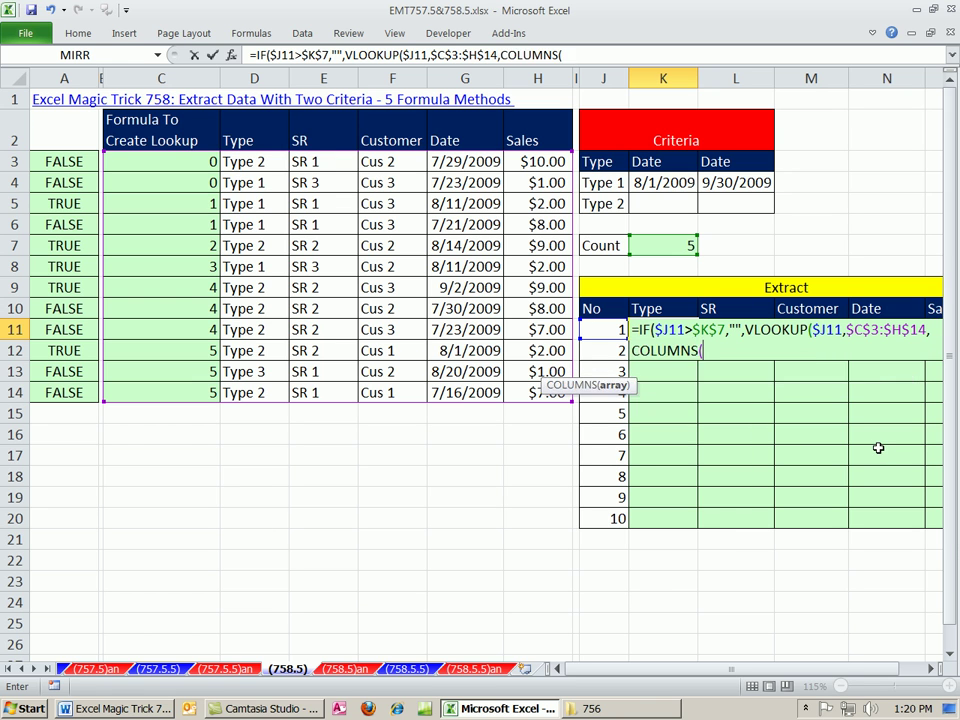
click(932, 333)
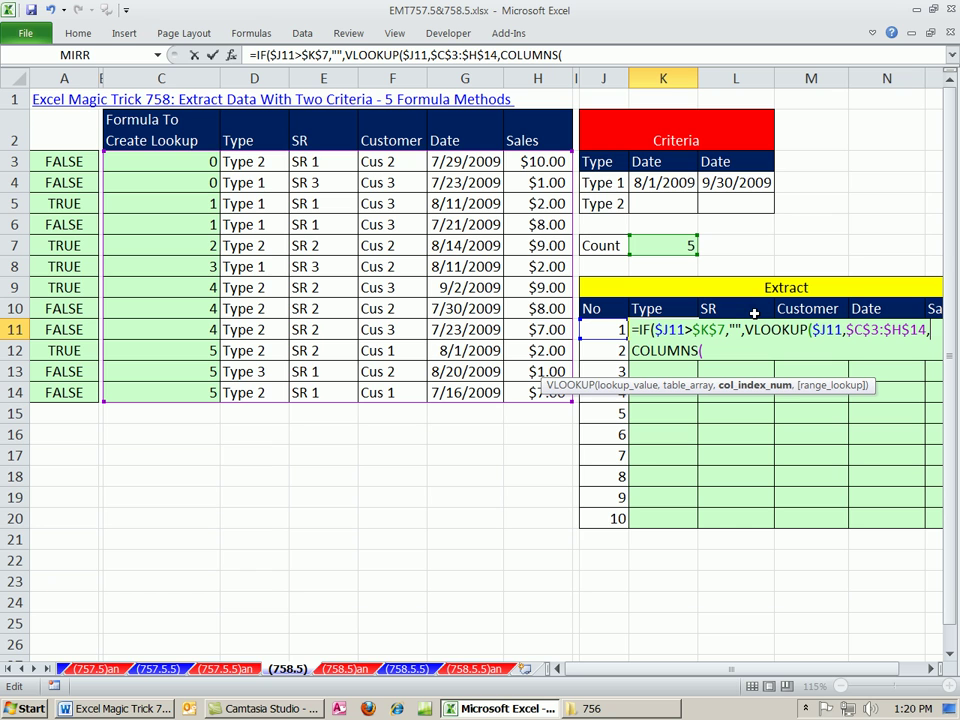
click(710, 356)
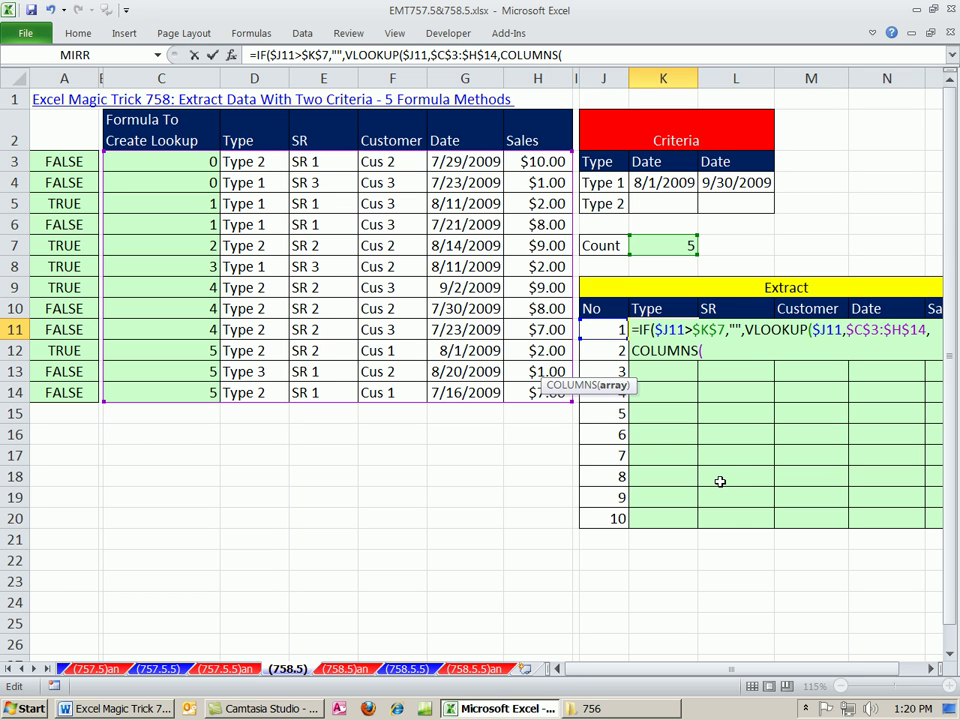
text($K11:K11))
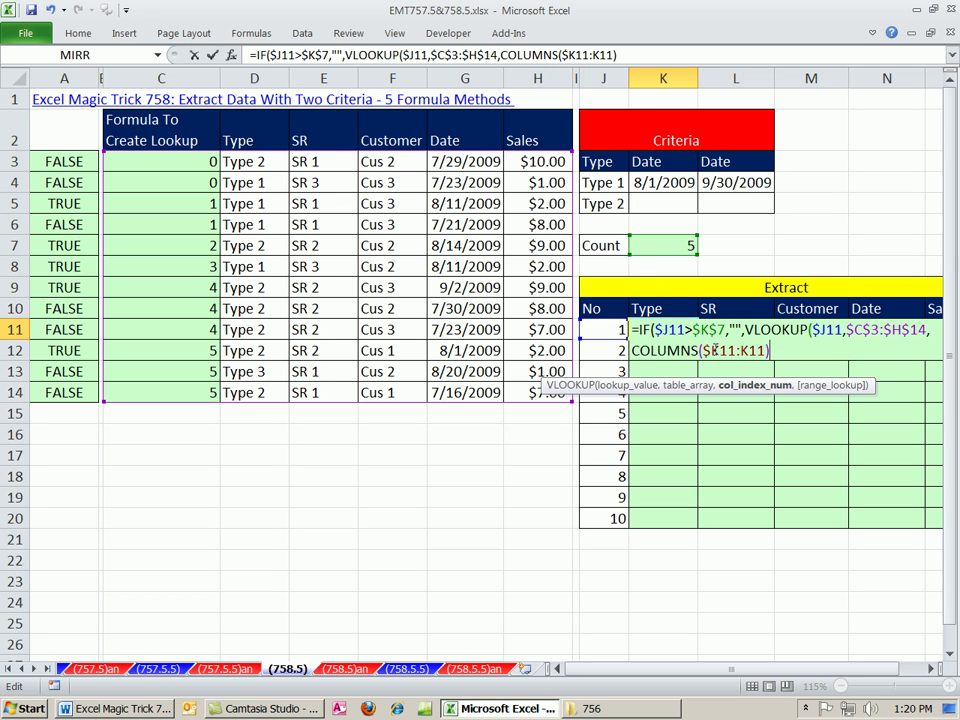
- Change the start reference of the COLUMNS range in K11 to $J11, making it COLUMNS($J11:K11)
drag(711, 351, 719, 351)
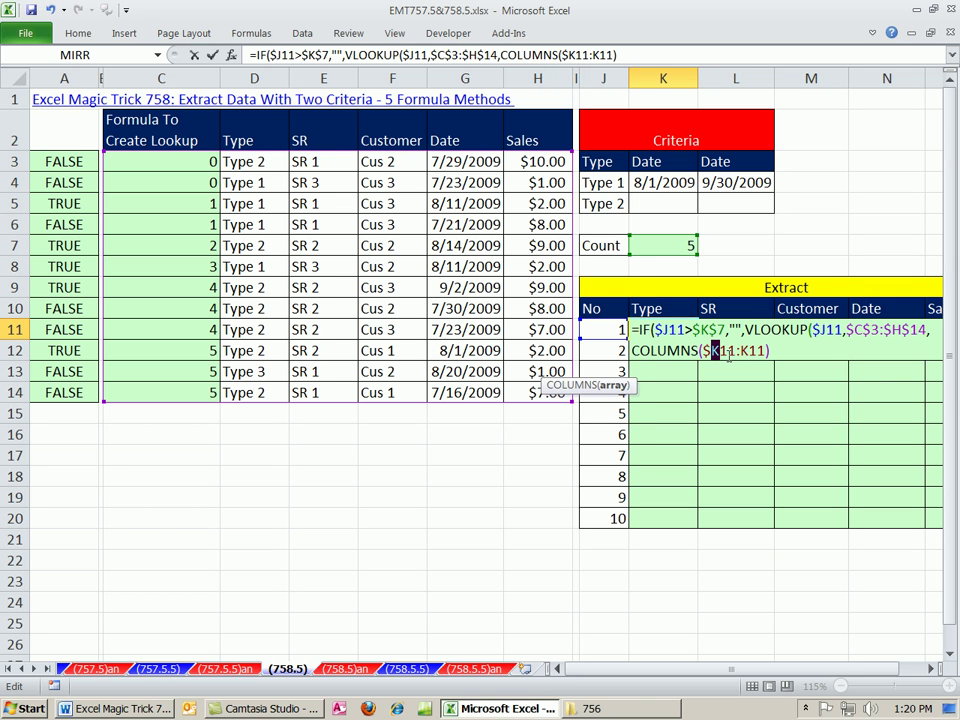
text(J)
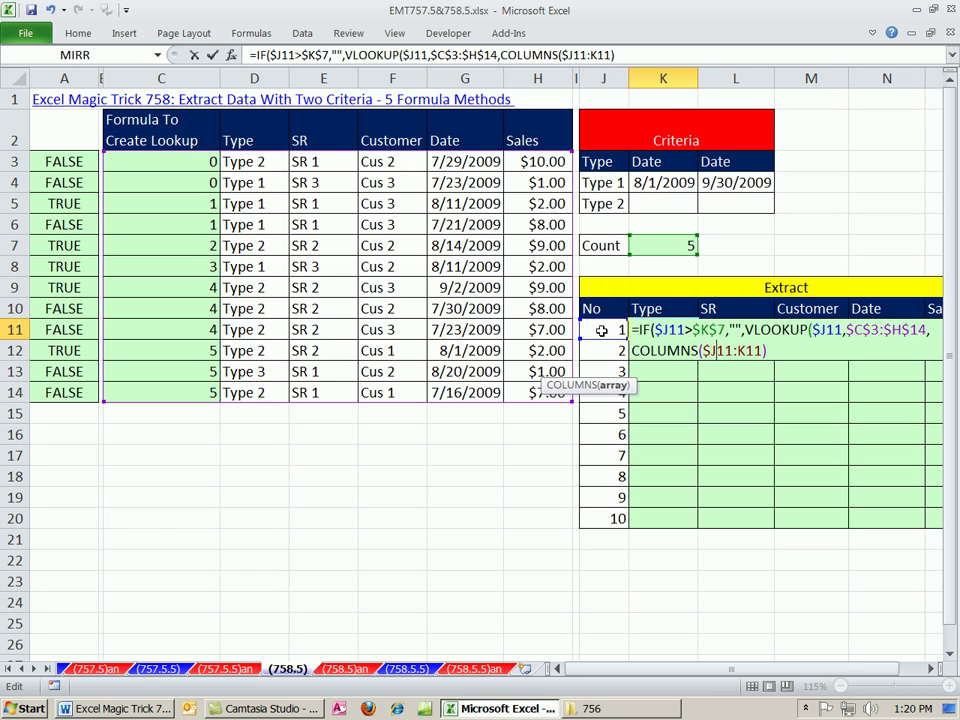
click(779, 352)
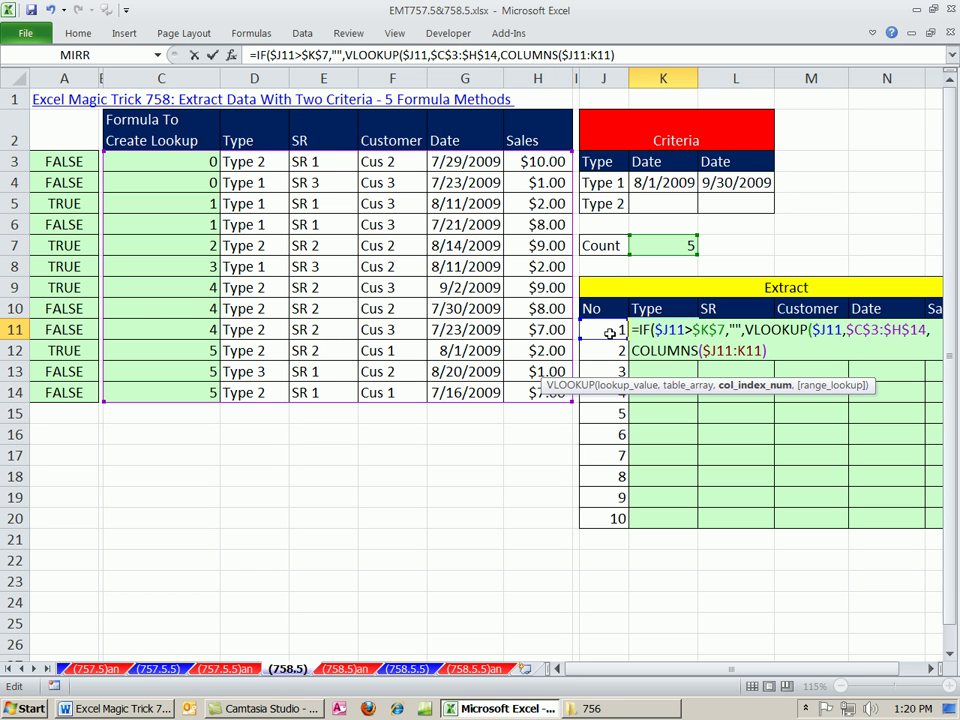
click(703, 351)
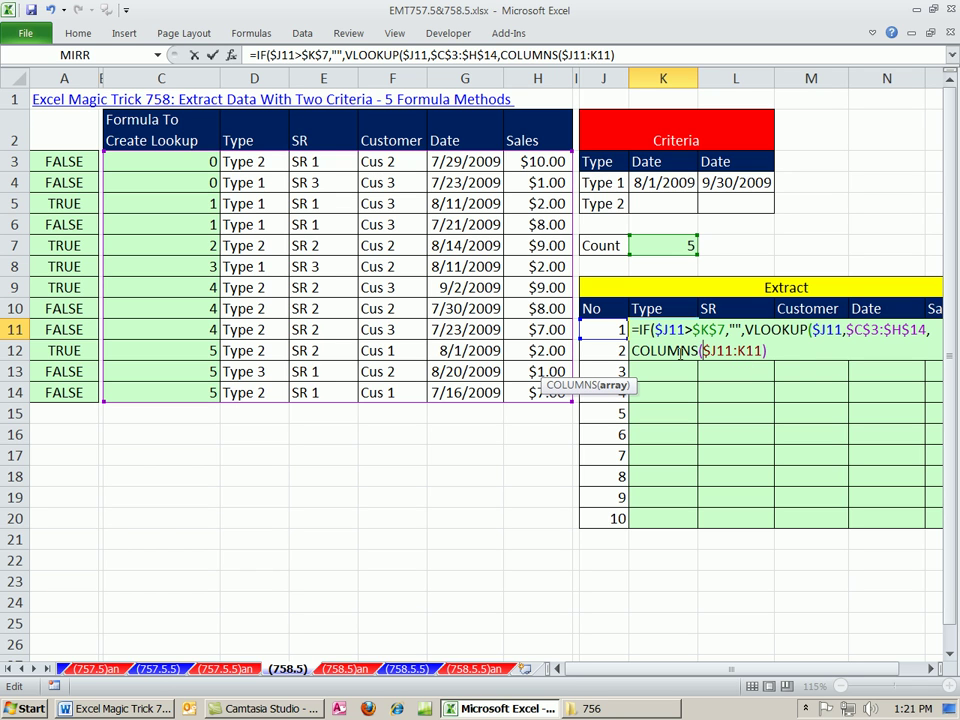
click(771, 350)
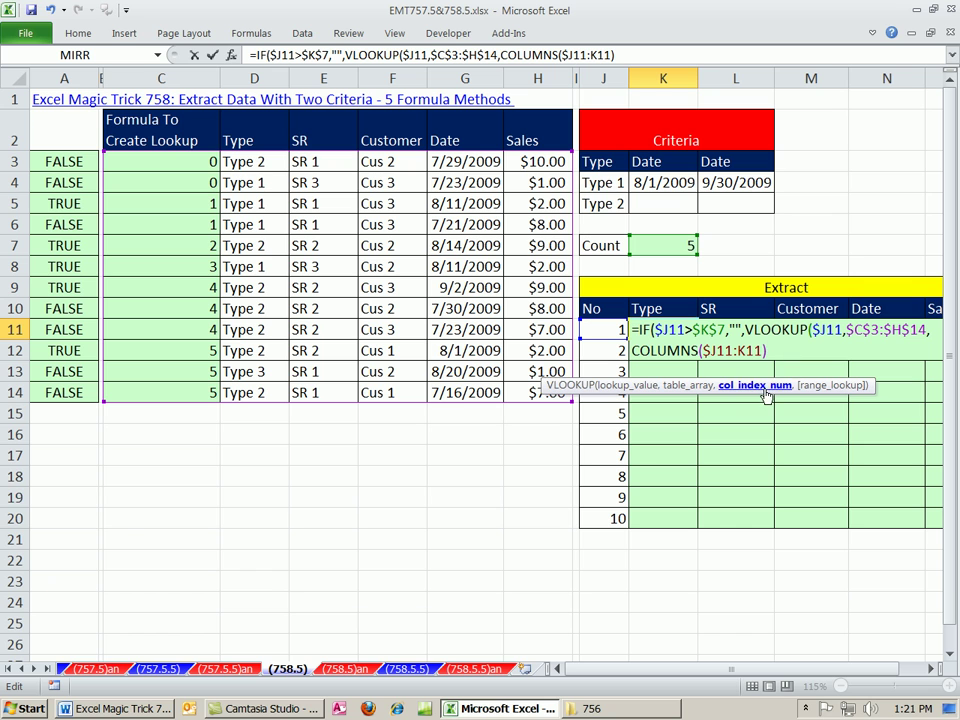
- Complete the K11 formula with 0 for an exact match, enter it, and copy it across through O11
text(,)
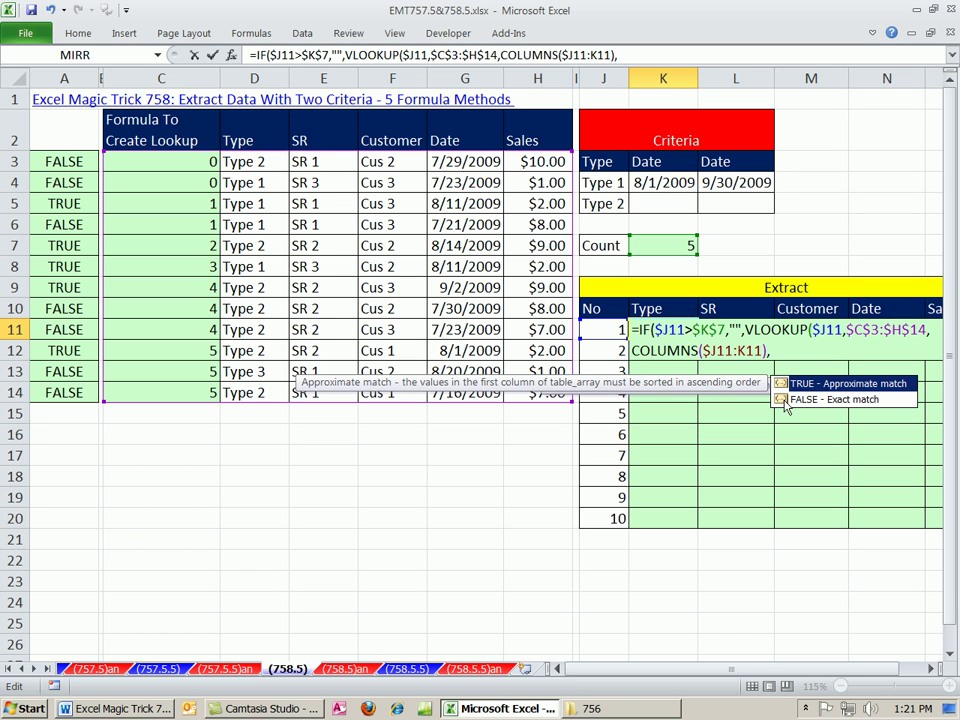
text(0)
text())
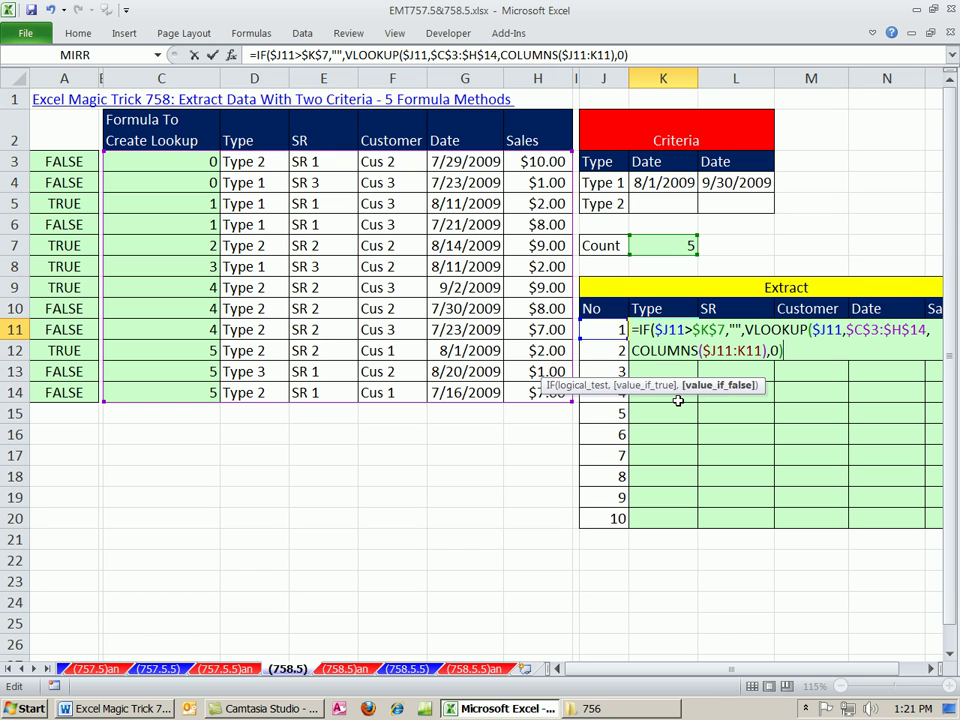
key(ctrl+Return)
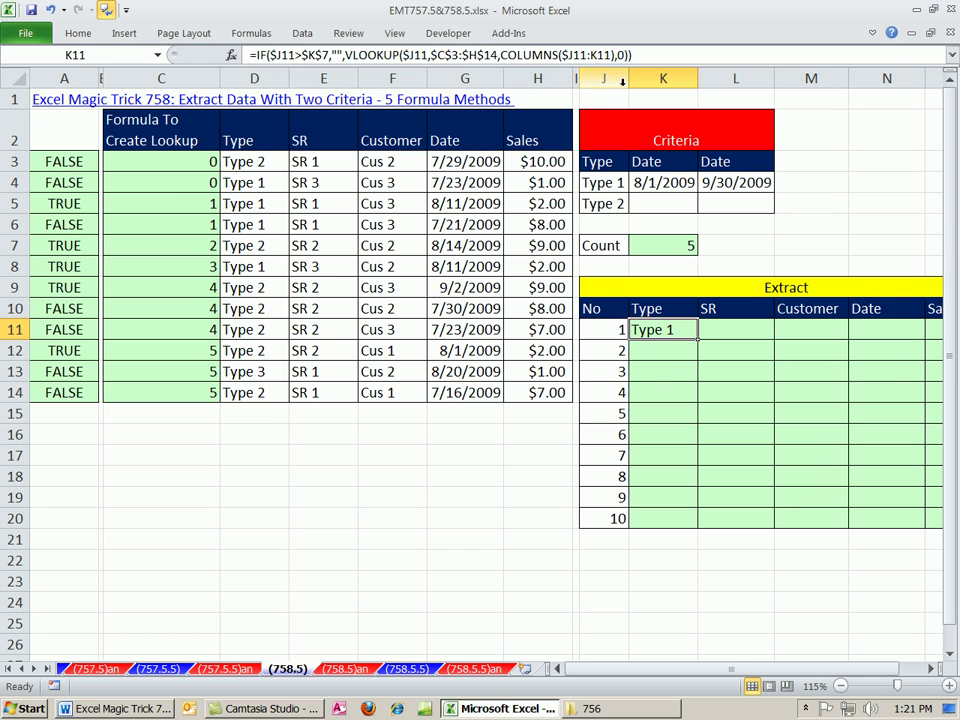
drag(697, 339, 800, 345)
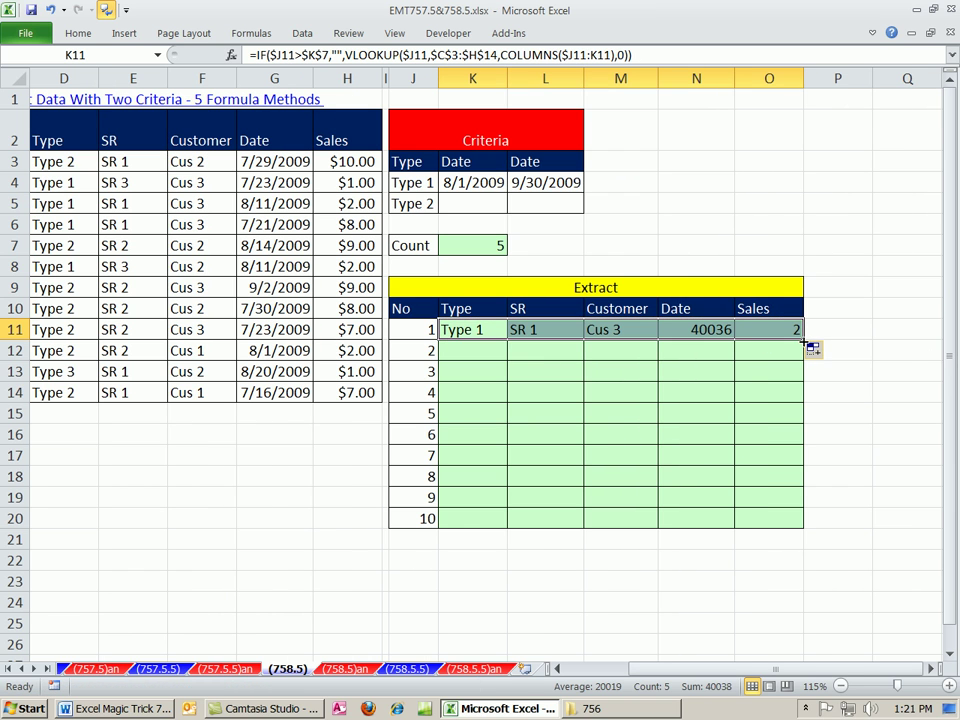
- Format the extracted Date cell N11 as a 3/14/2001-style date and the Sales cell O11 as currency
click(727, 330)
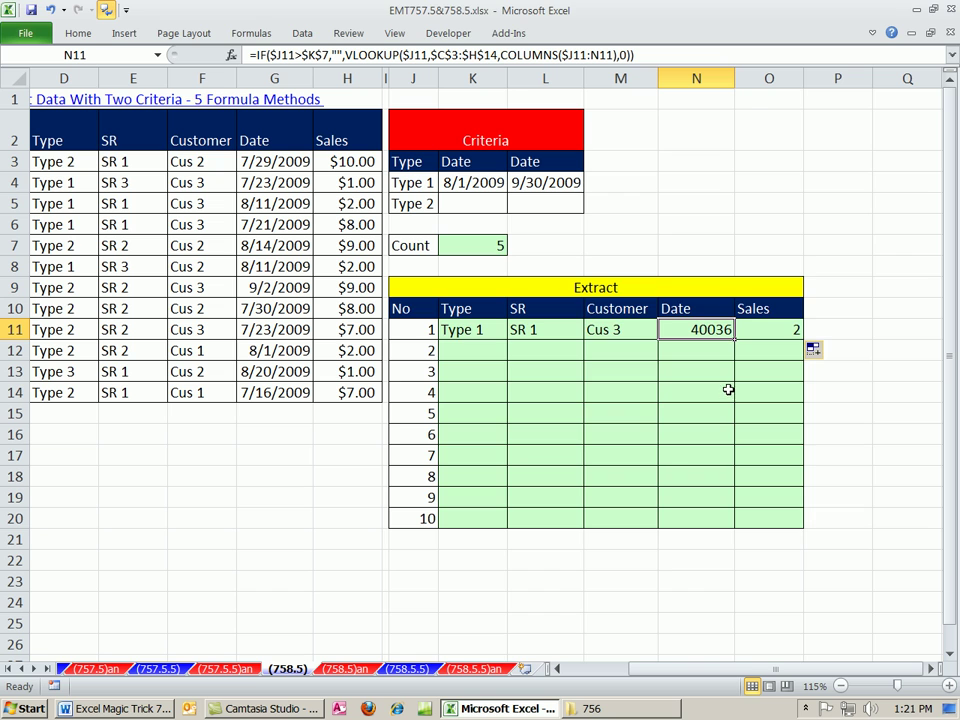
key(ctrl+1)
click(426, 364)
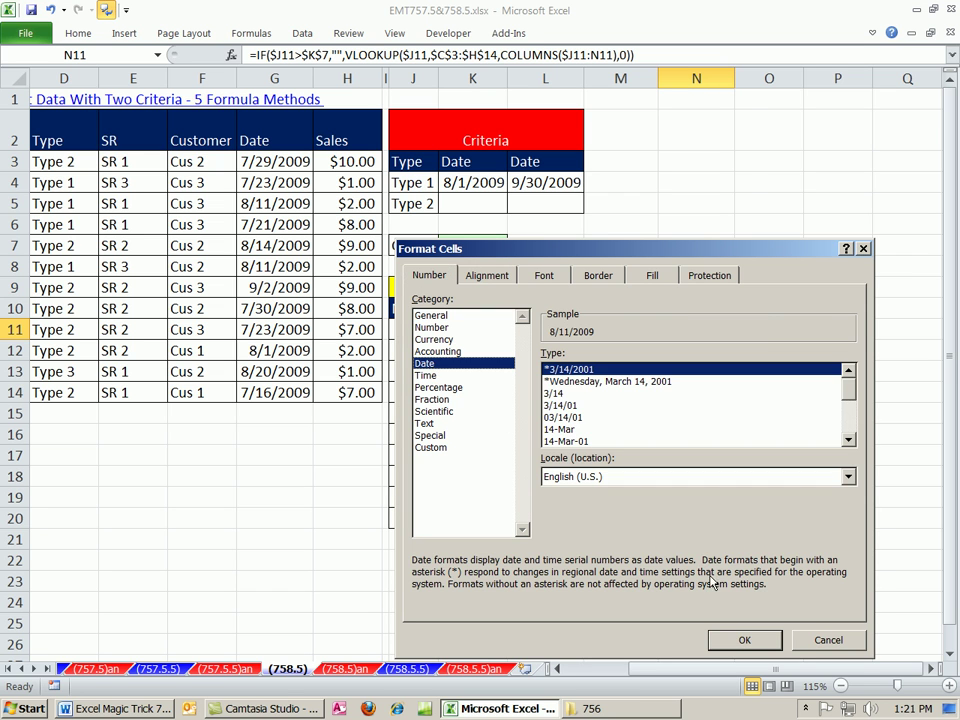
click(744, 640)
click(745, 333)
key(ctrl+shift+4)
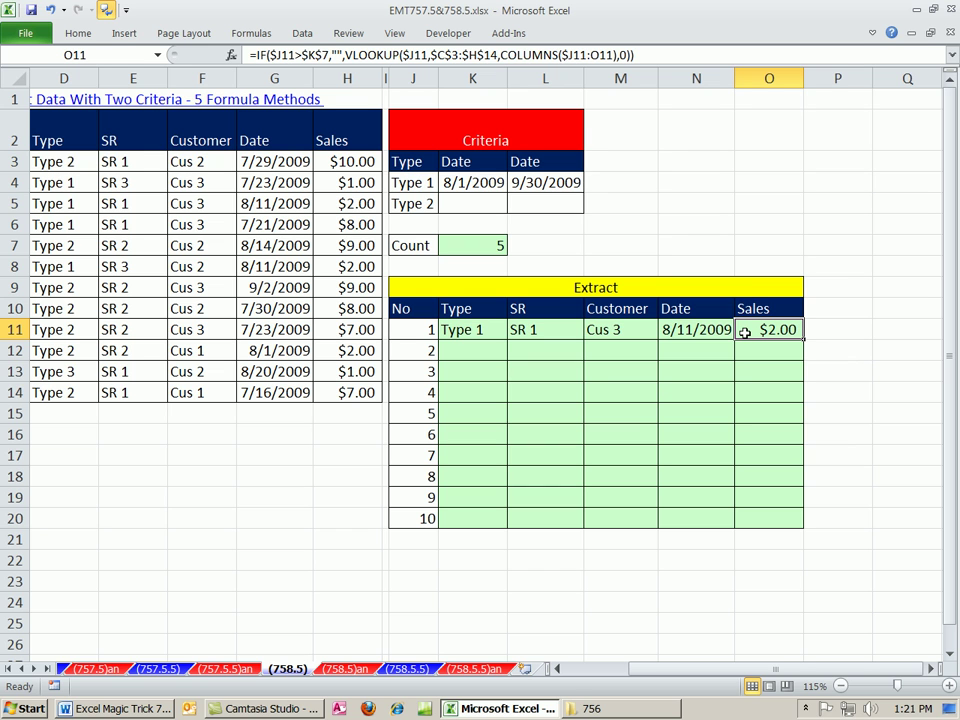
- Fill the extract formulas in K11:O11 down through row 20
drag(465, 332, 795, 525)
drag(707, 671, 675, 668)
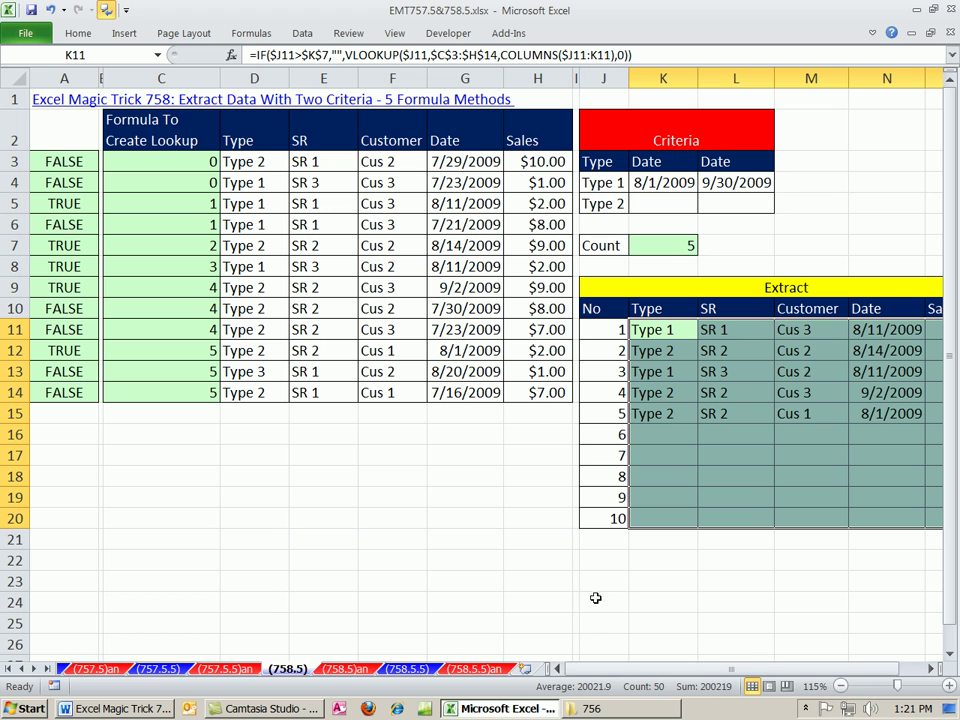
- Clear the Type 2 criterion from J5 to test the extract with one type
click(590, 203)
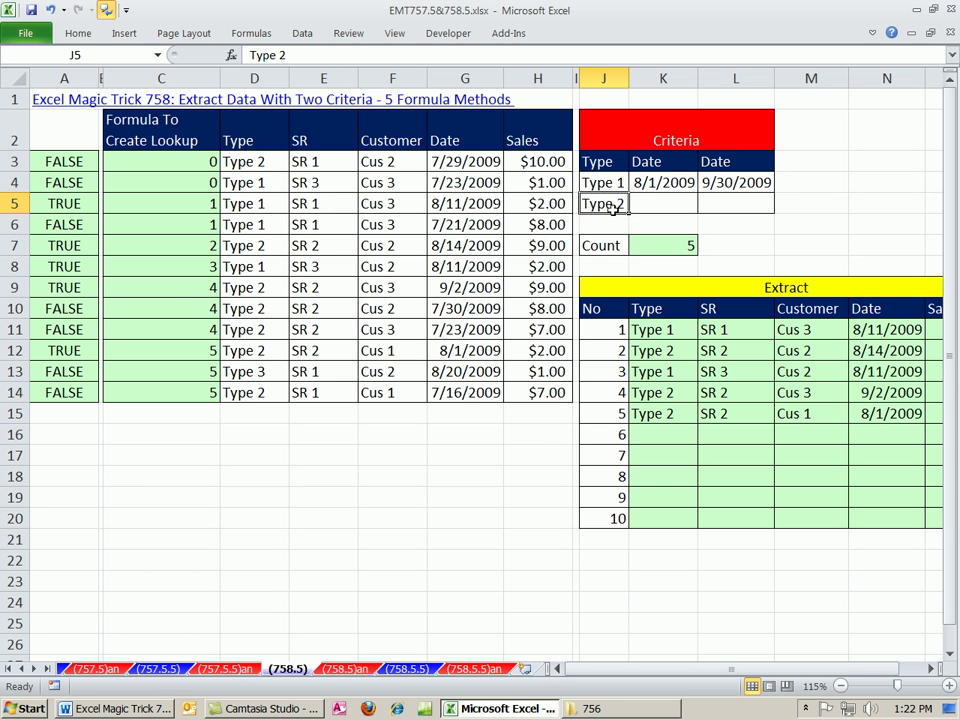
key(Delete)
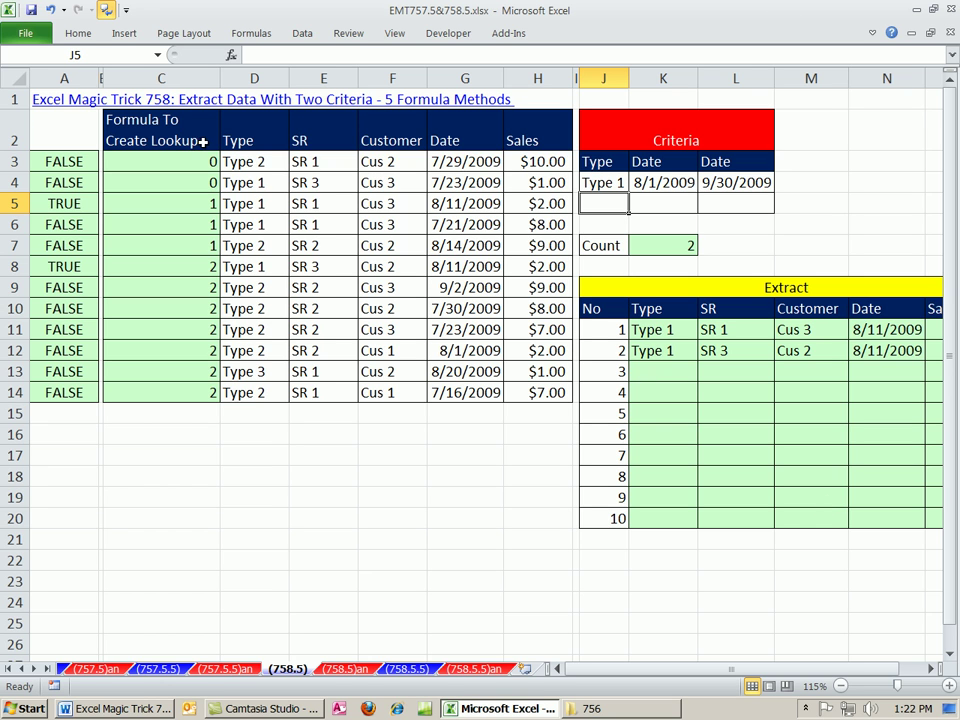
- On sheet (758.5.5), examine the Lookup helper formula in F3 and the Count formula in J7
click(407, 668)
double_click(435, 139)
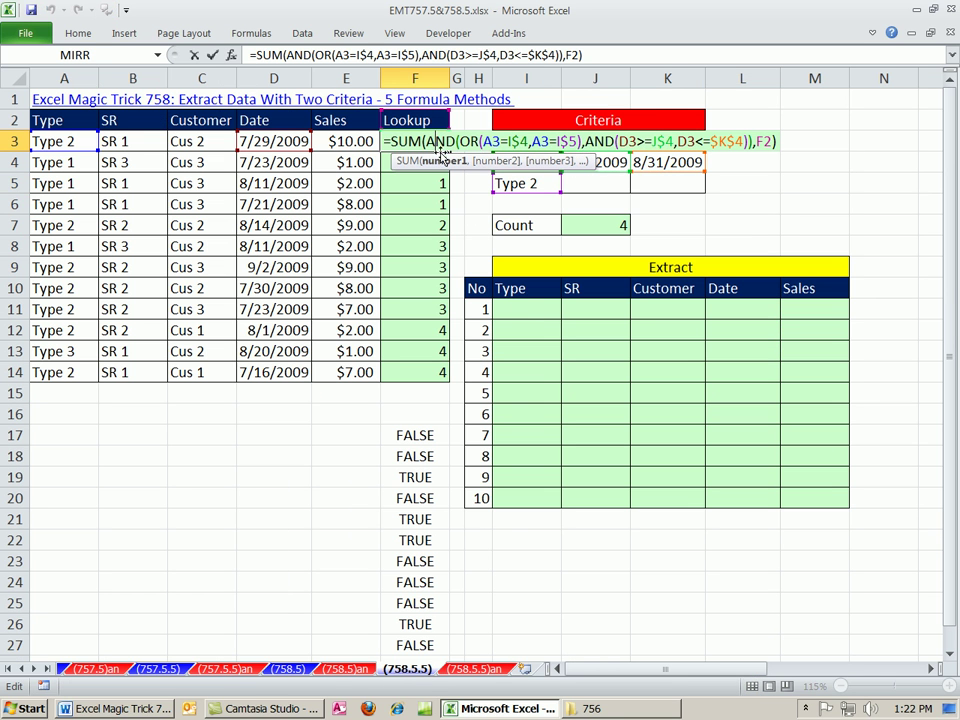
key(Escape)
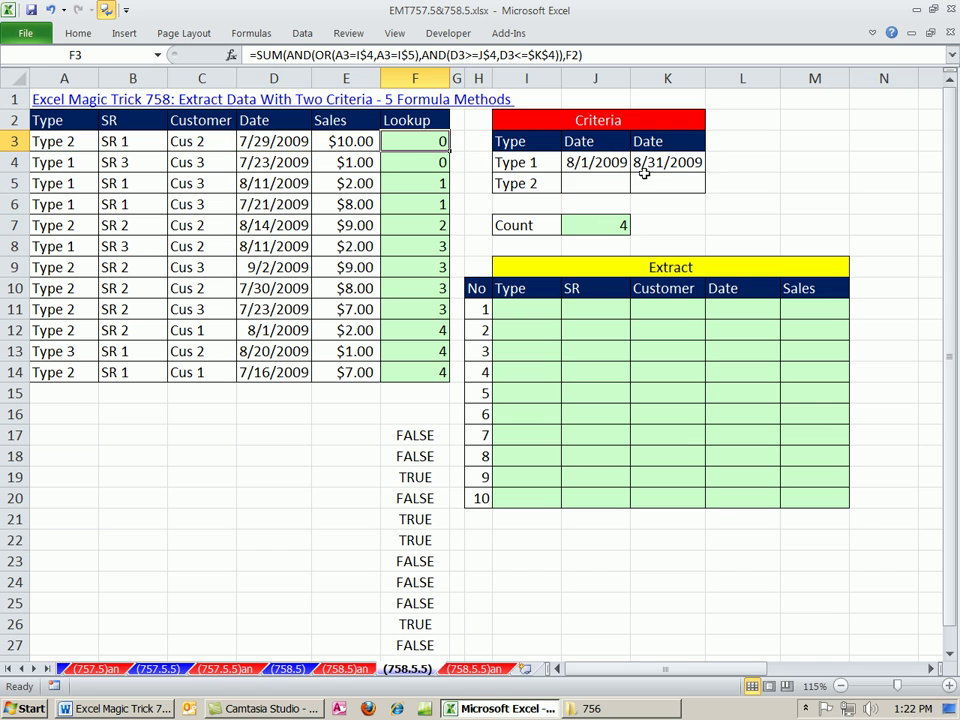
double_click(606, 222)
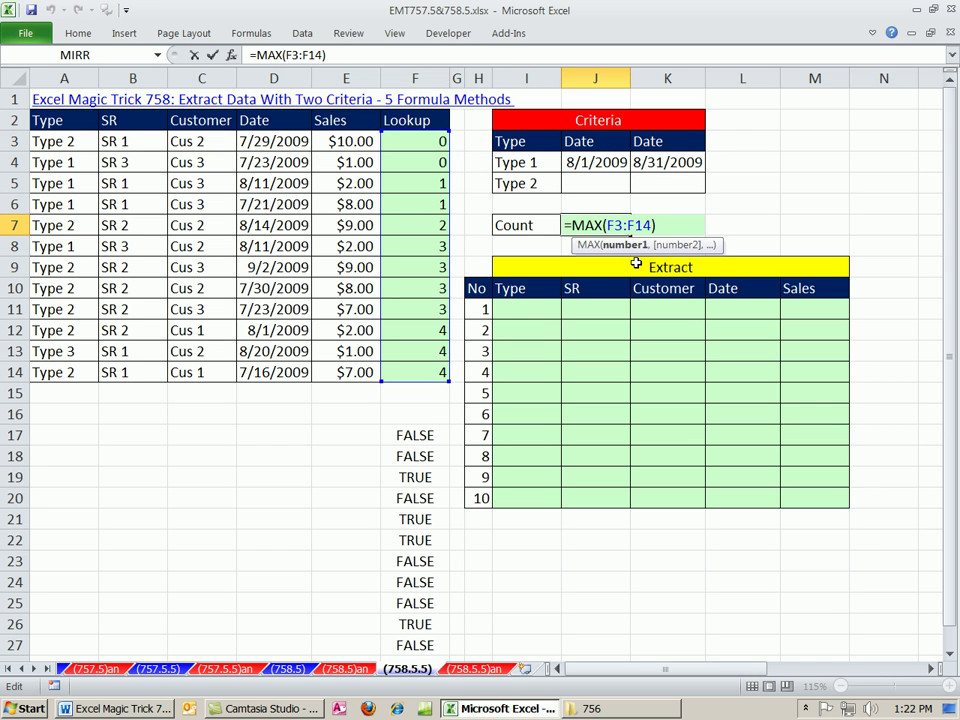
key(Escape)
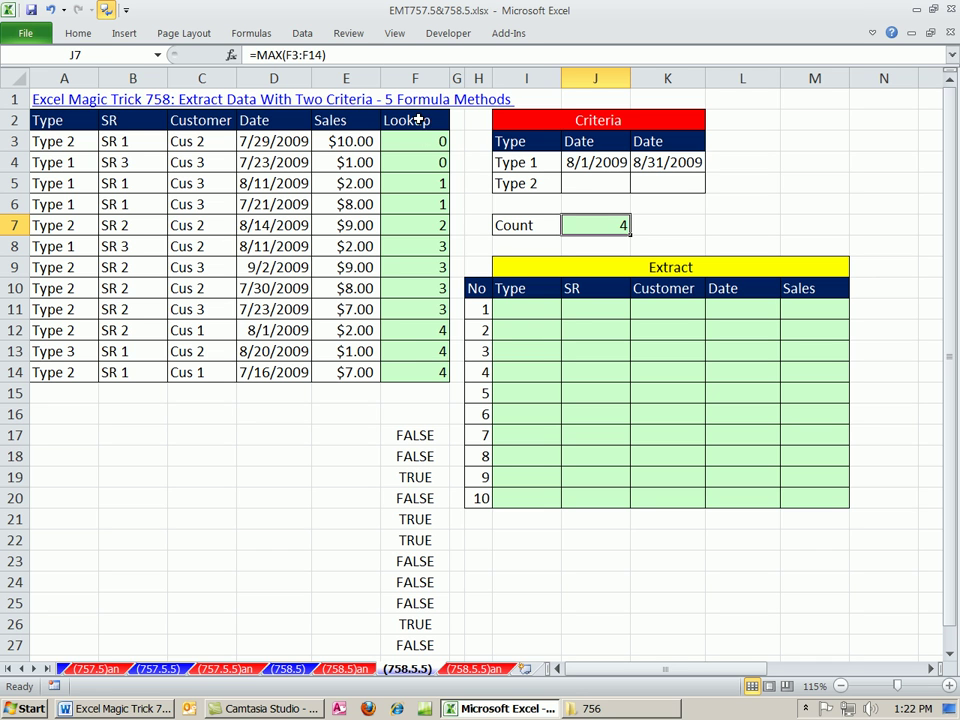
- Return to sheet (758.5) and restore the Type 2 criterion in J5
click(287, 668)
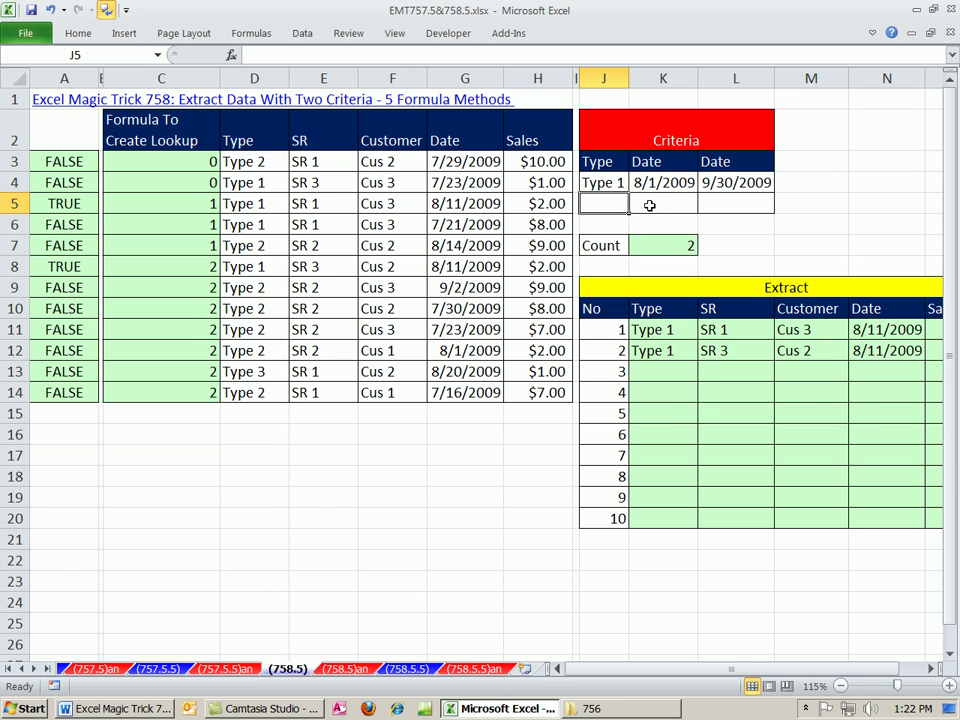
text(Type 2)
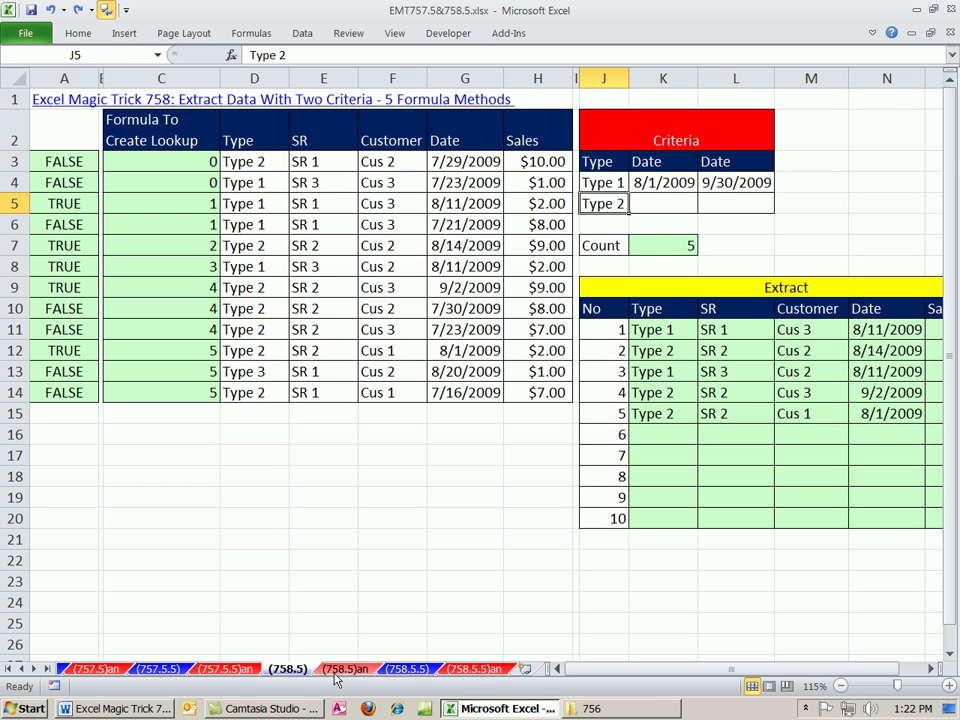
- On sheet (758.5.5), examine the end-date criterion formula in K4
click(398, 672)
double_click(641, 162)
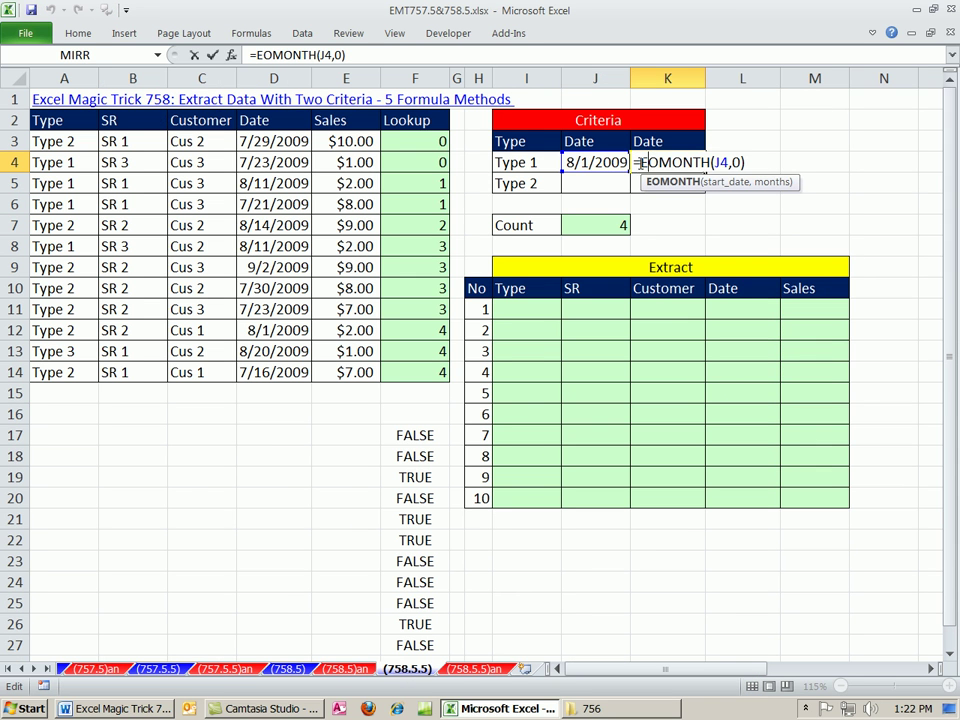
key(ctrl+Return)
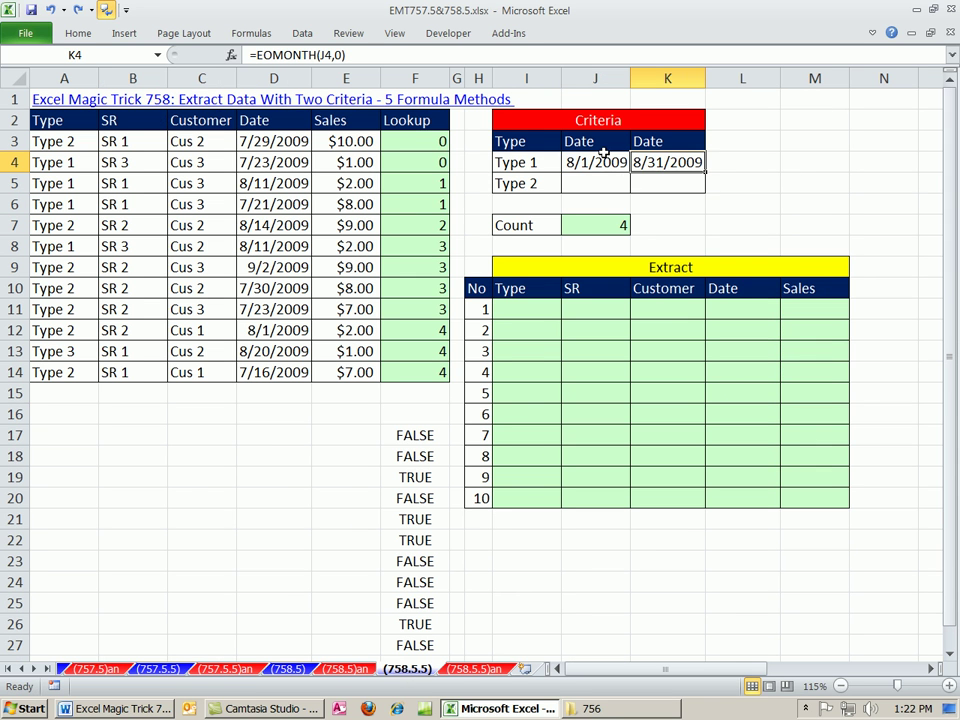
- Start the extract formula in I11 with =IF($H11>$J$7, to test the record number against the count
click(522, 290)
click(516, 308)
text(=IF()
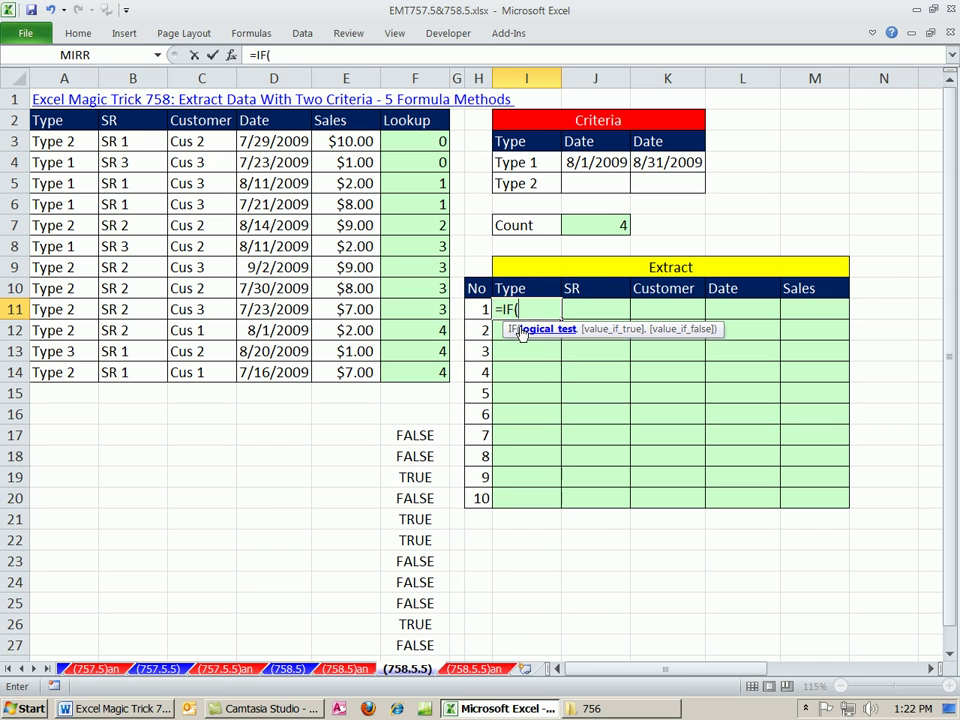
click(474, 310)
key(F4)
key(F4)
key(F4)
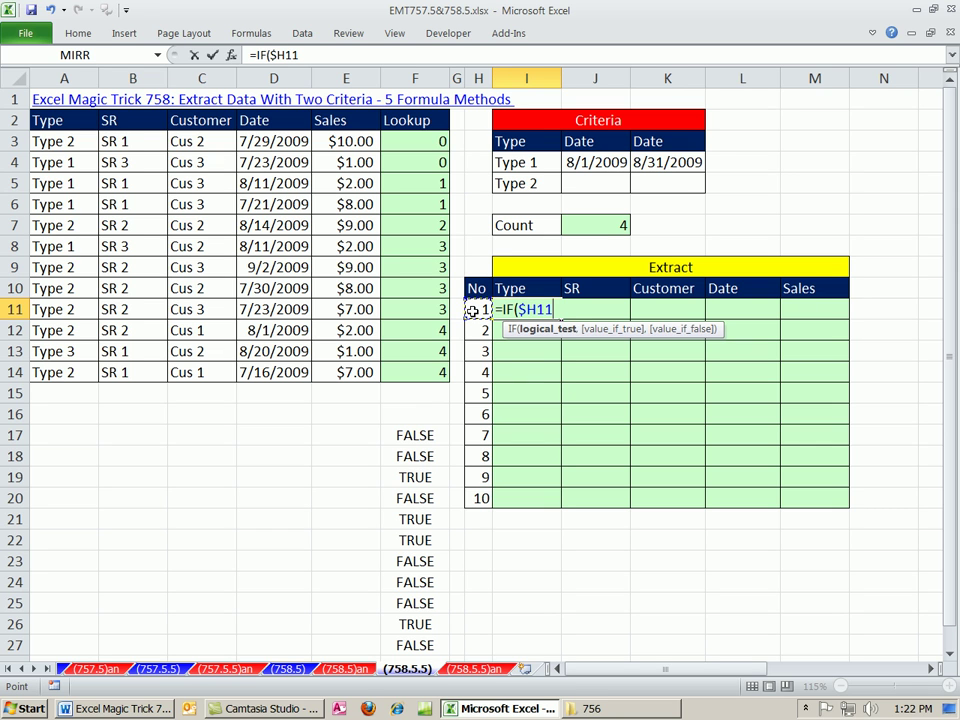
text(>)
click(598, 220)
key(F4)
text(,)
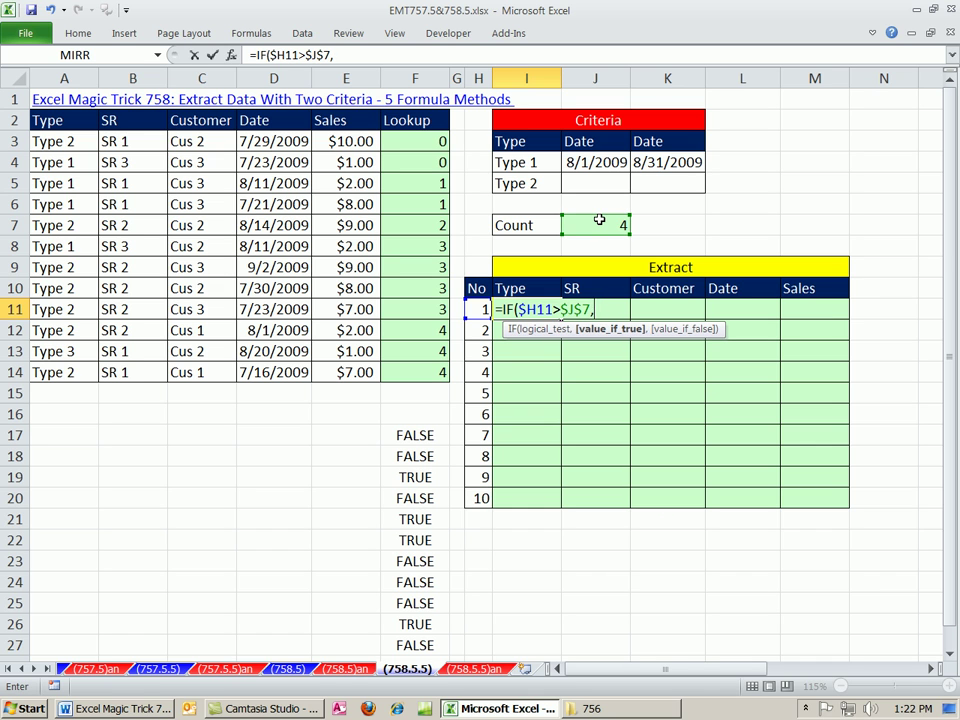
- Set the value-if-true in I11 to "" and add INDEX with the row-locked array A$3:A$14 as value-if-false
text("",INDEX()
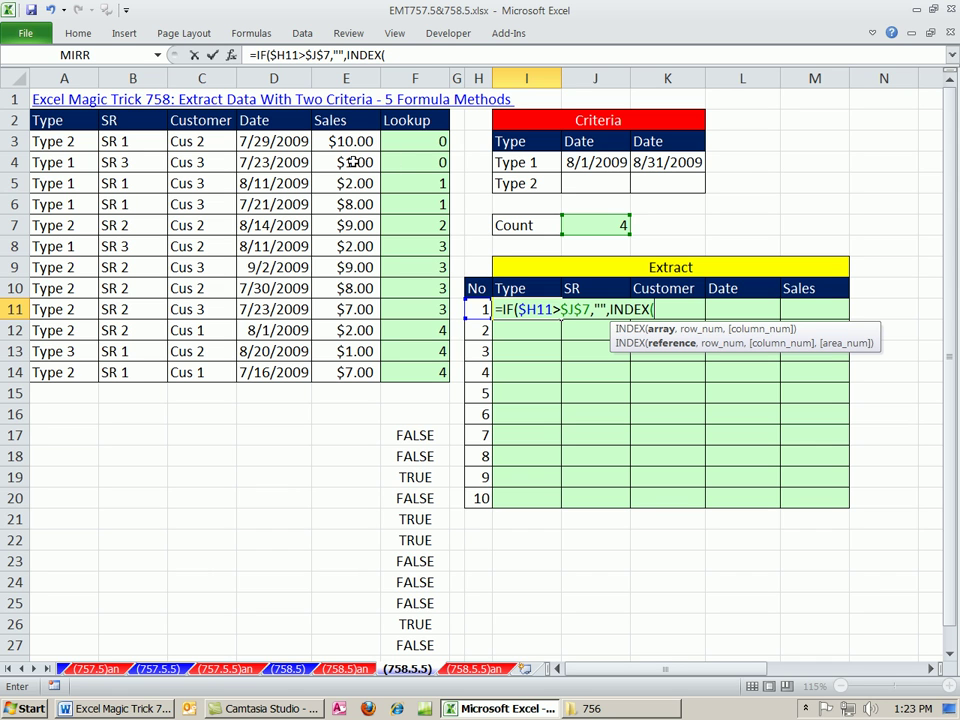
drag(52, 141, 83, 374)
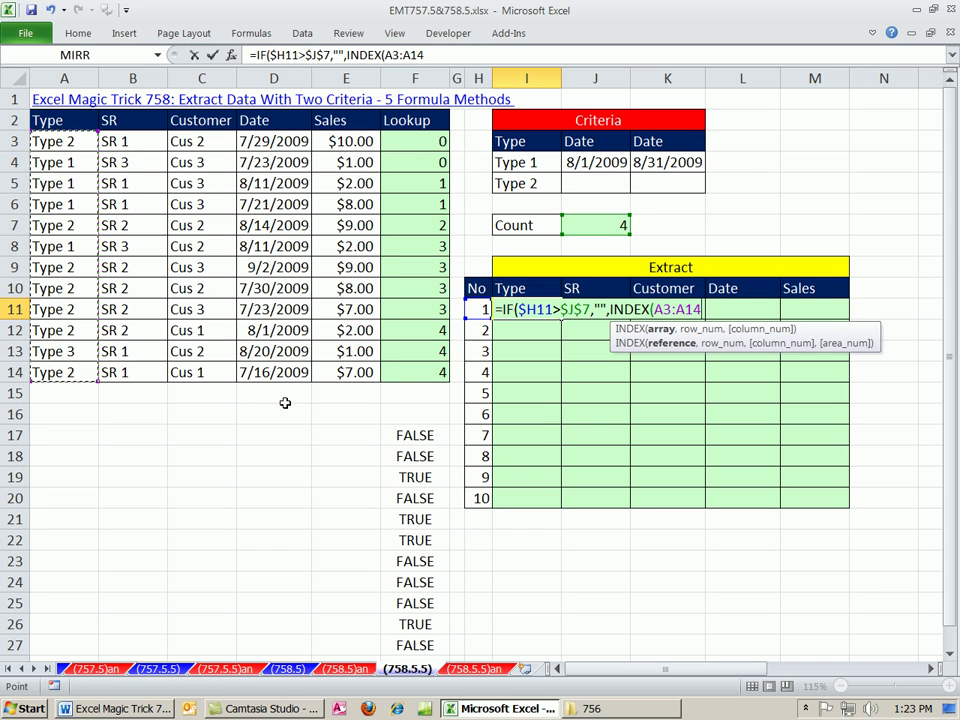
key(F4)
key(F4)
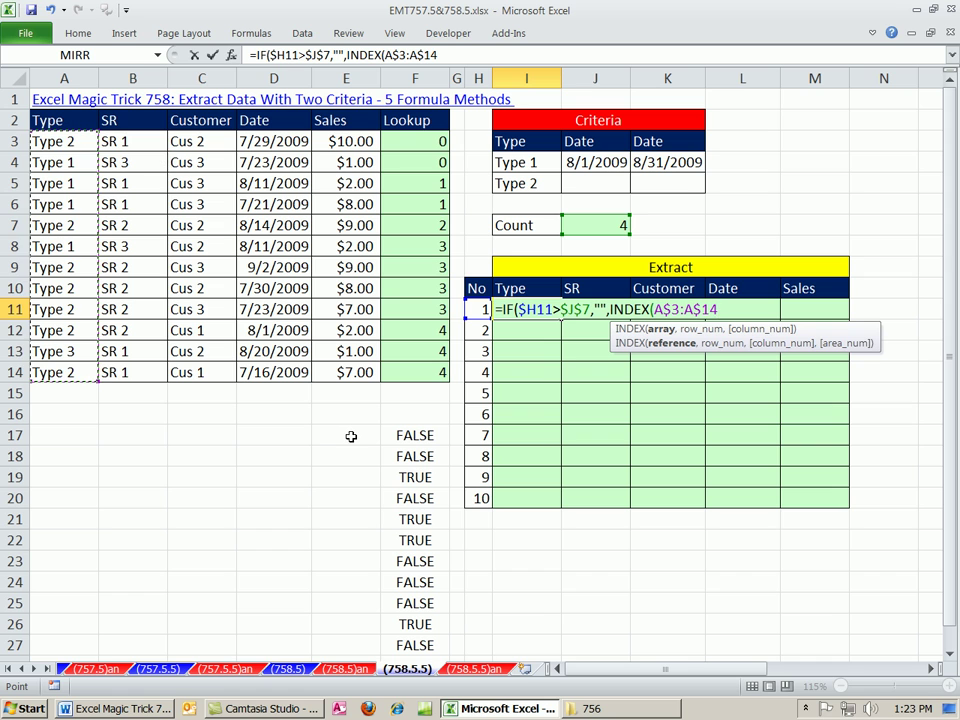
text(,)
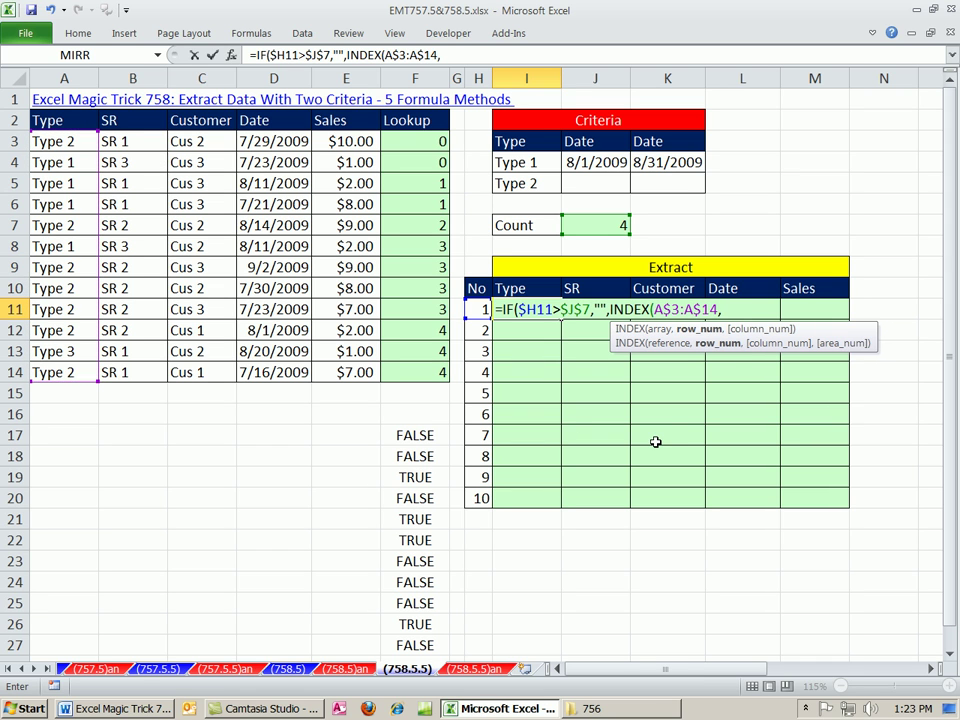
- Add MATCH as the INDEX row number in I11, with the column-locked record number $H11 as its lookup value
text(ma)
key(Down)
key(Down)
key(Tab)
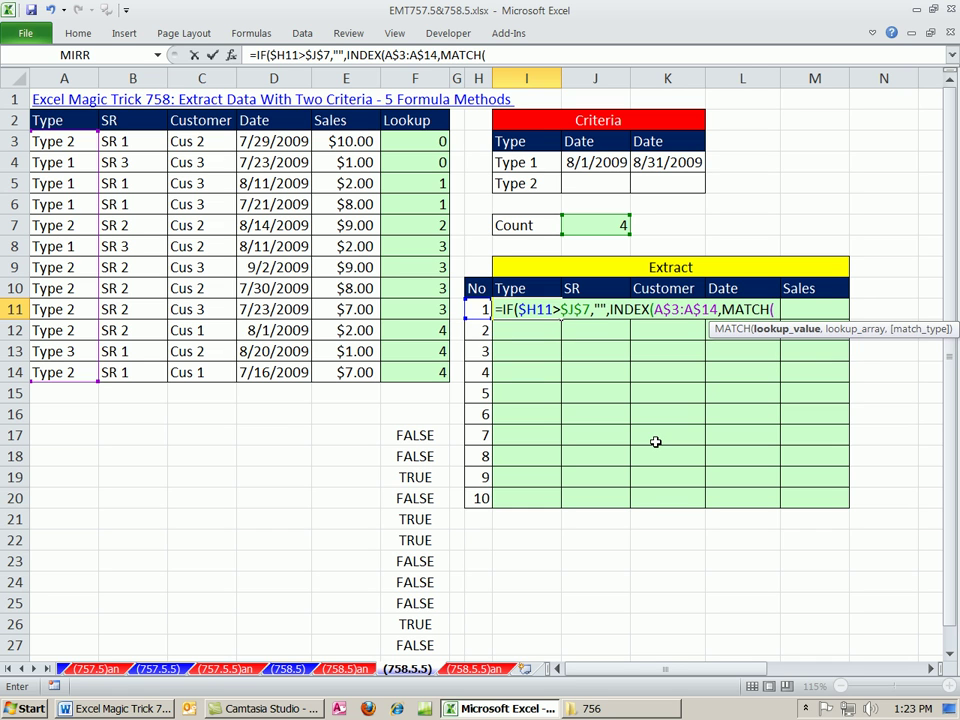
click(476, 311)
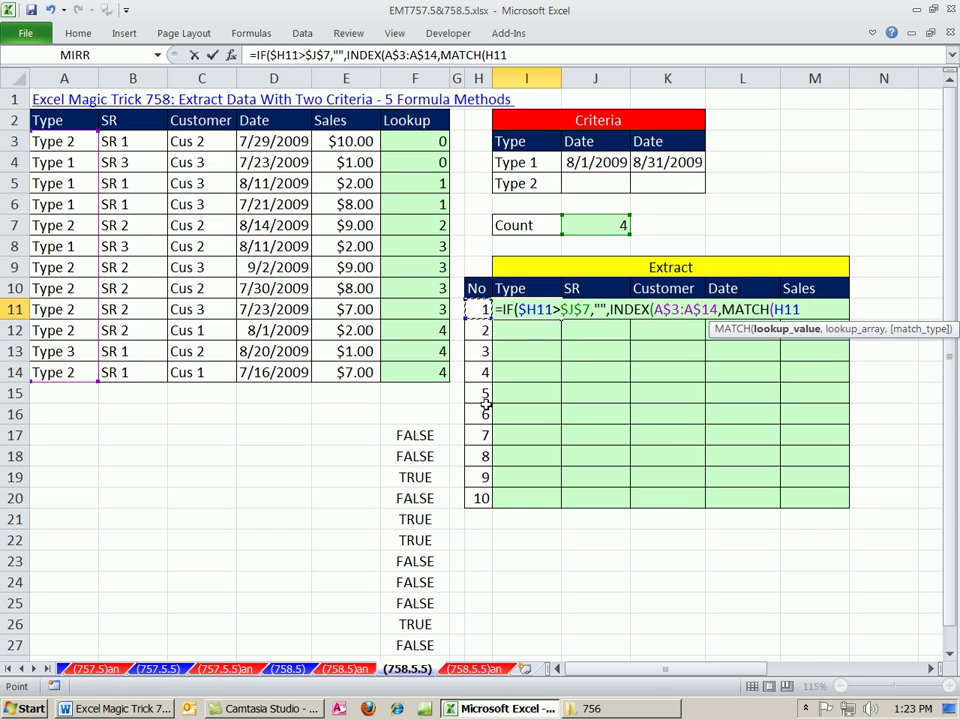
key(F4)
key(F4)
key(F4)
key(F4)
text(,)
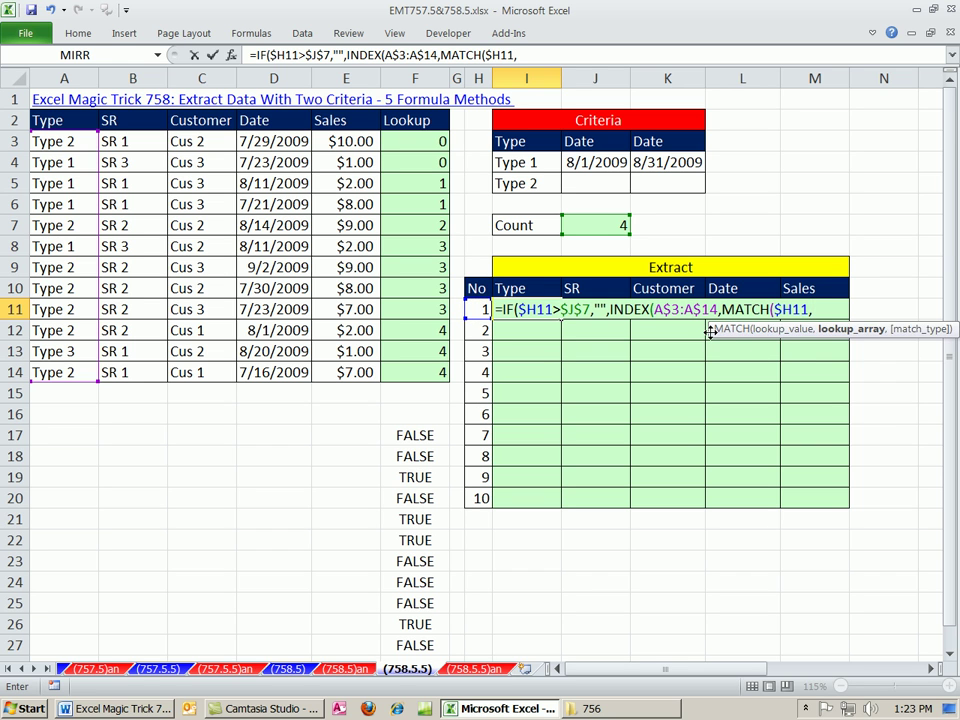
- Set MATCH's lookup array to $F$3:$F$14 with exact match type 0, and enter the completed formula in I11
drag(767, 332, 524, 283)
drag(409, 137, 427, 375)
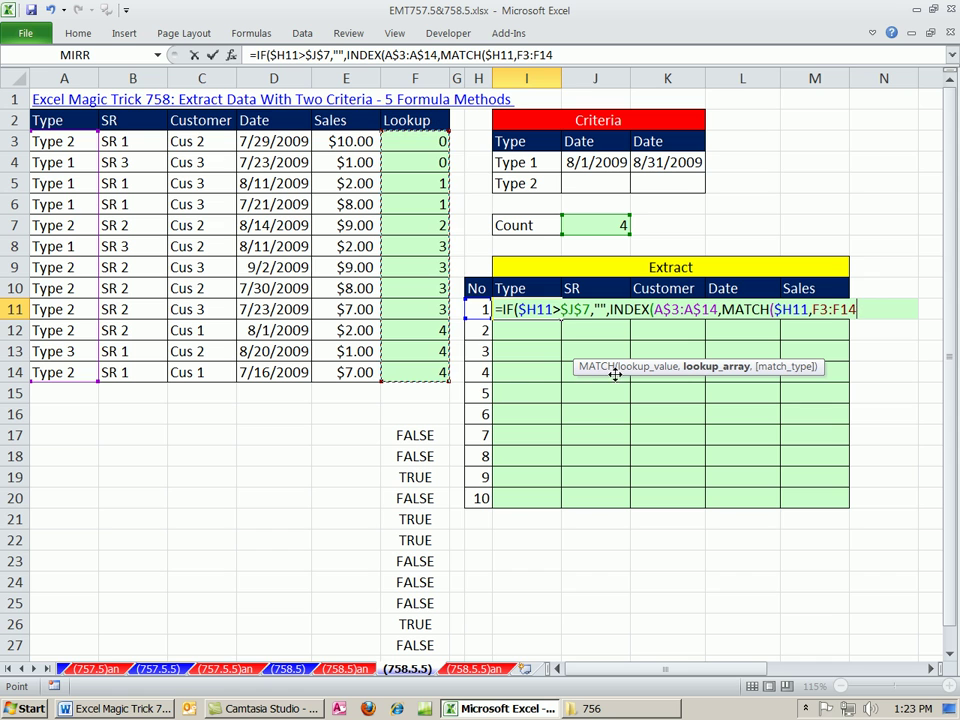
key(F4)
text(,)
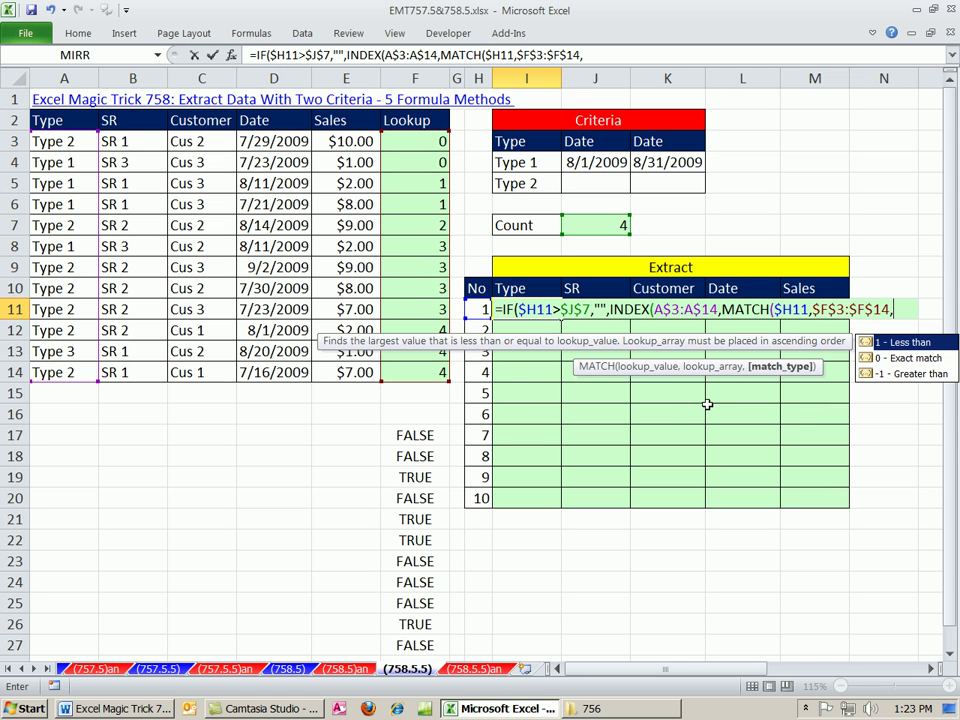
text(0))
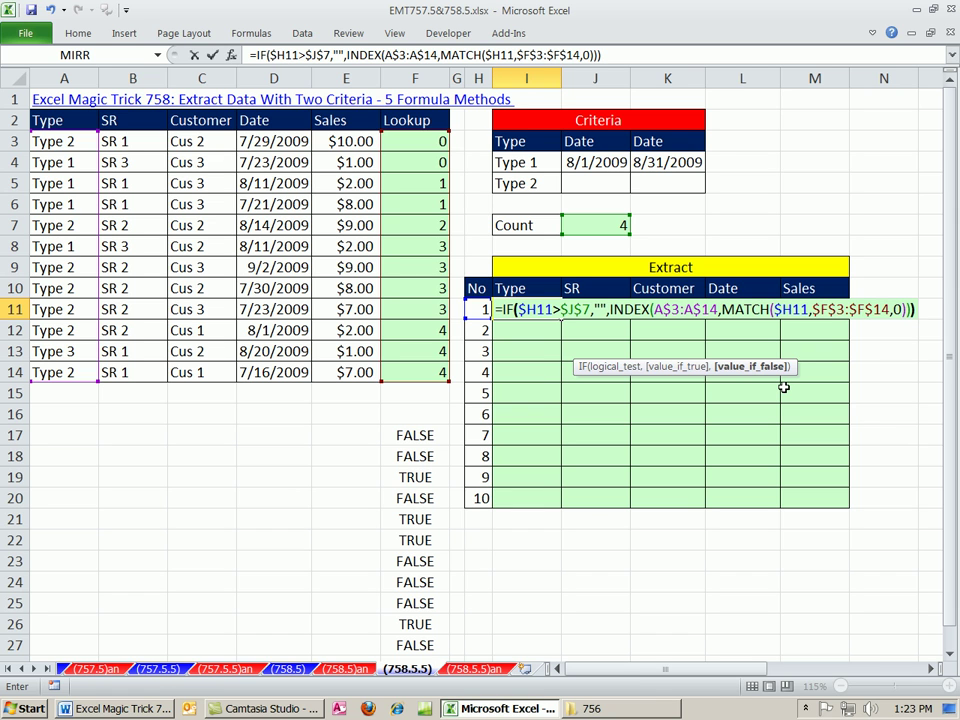
text())
key(ctrl+Return)
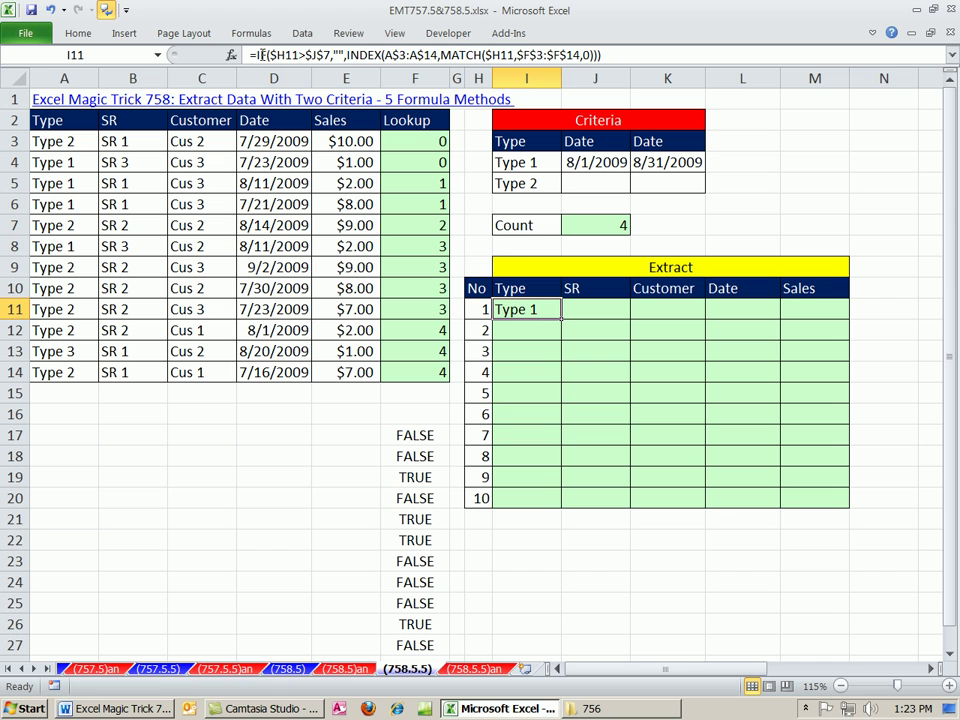
- Fill the I11 formula across to M11 without formatting and down through row 20 of the Extract table
drag(561, 317, 835, 314)
click(875, 333)
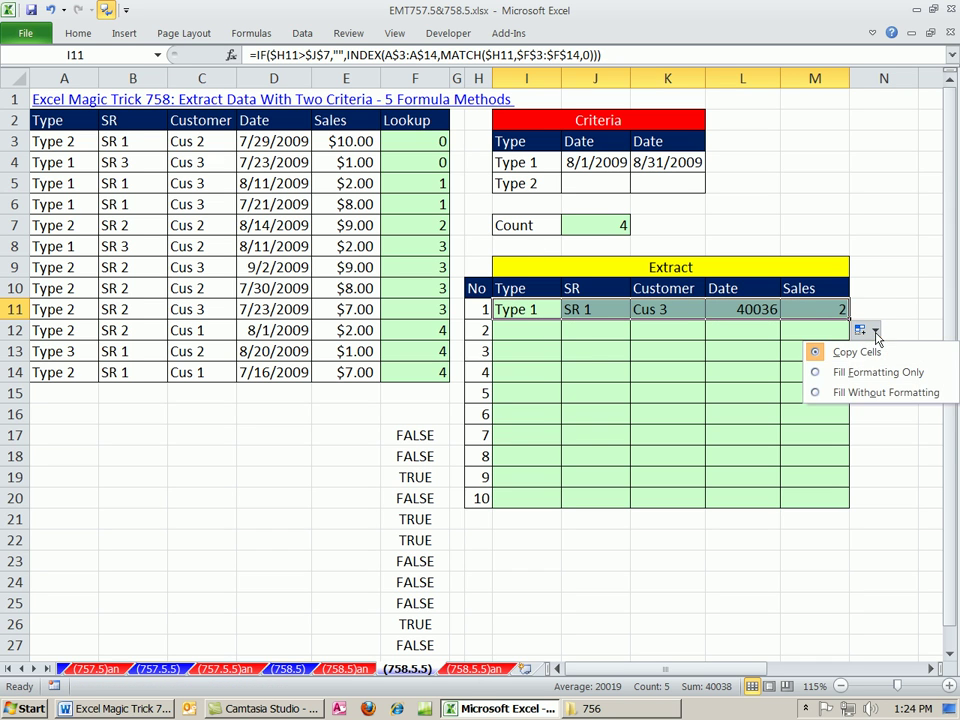
click(850, 398)
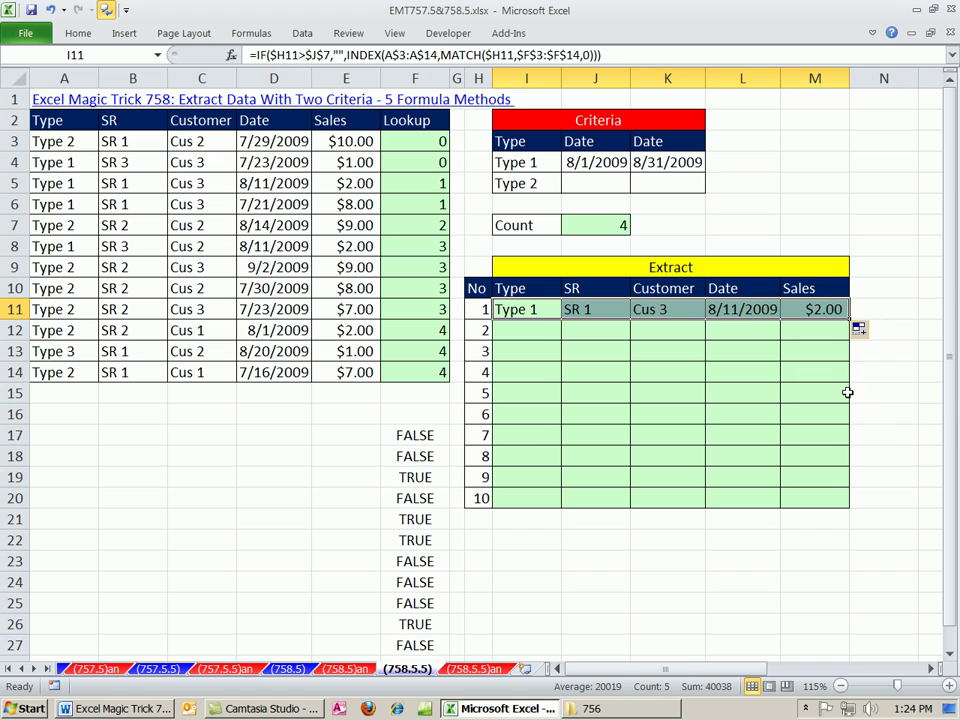
double_click(849, 320)
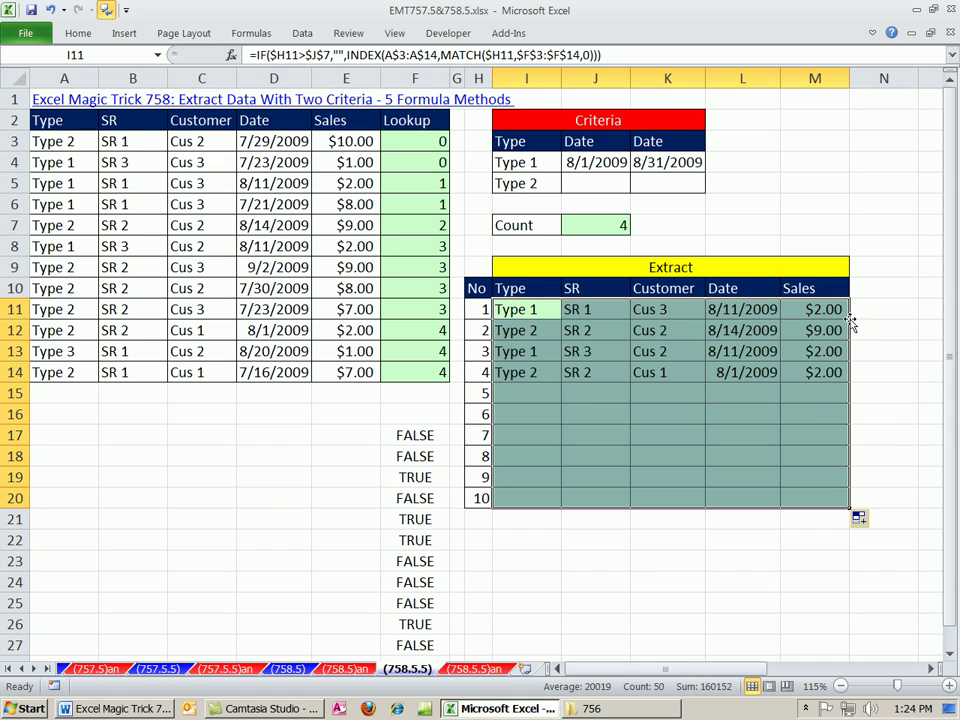
click(660, 577)
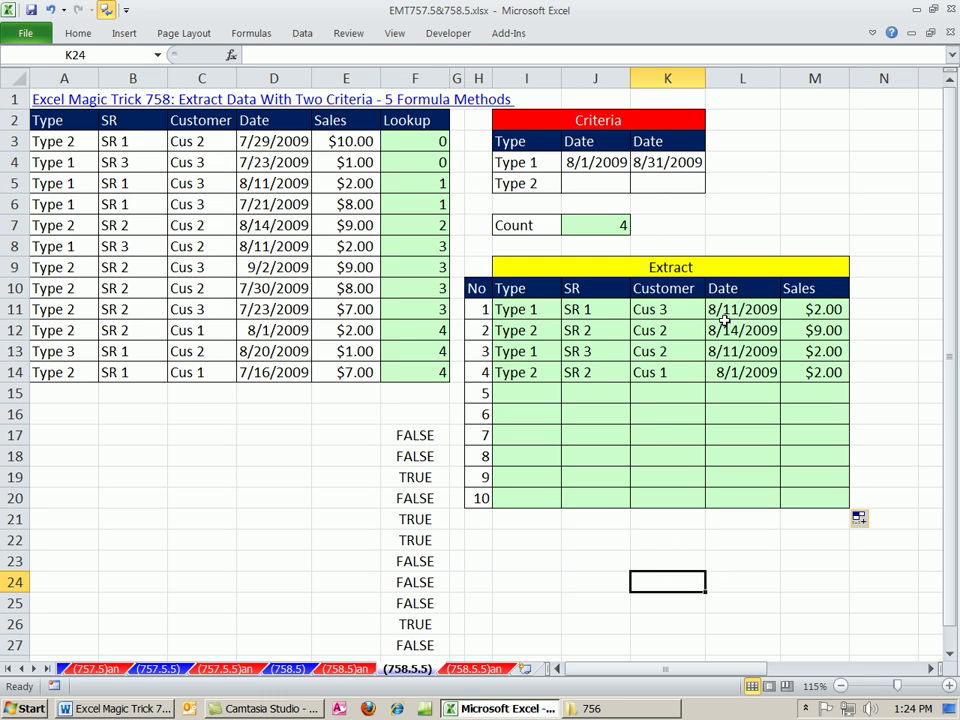
- Review the SUM helper formula in F3 and the IF/VLOOKUP extract formula in K11 on sheet (758.5)
double_click(418, 143)
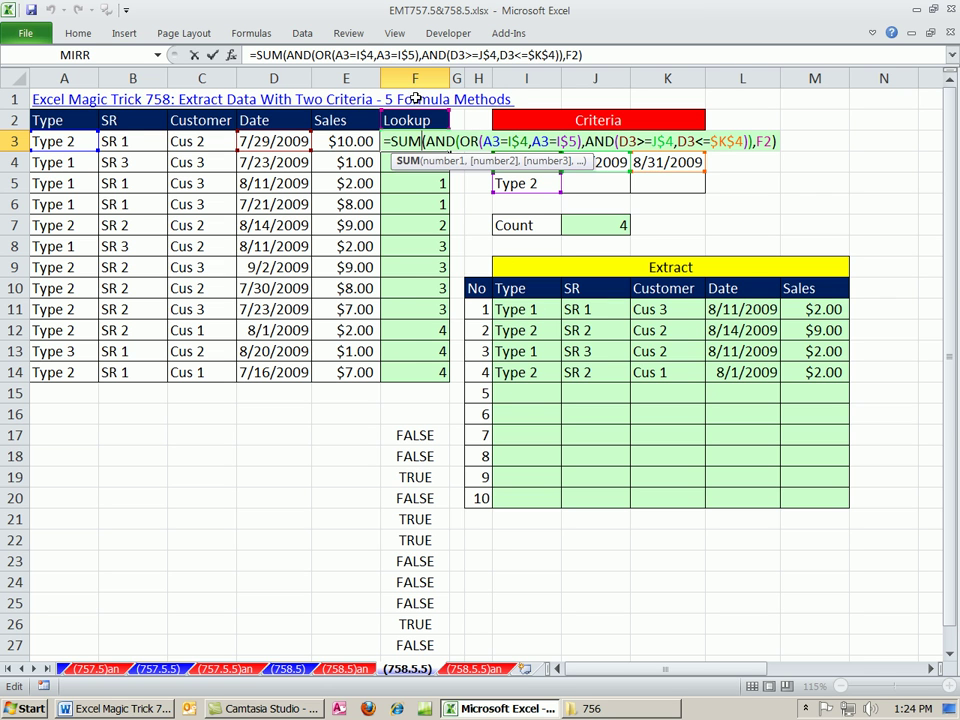
key(ctrl+Return)
click(287, 669)
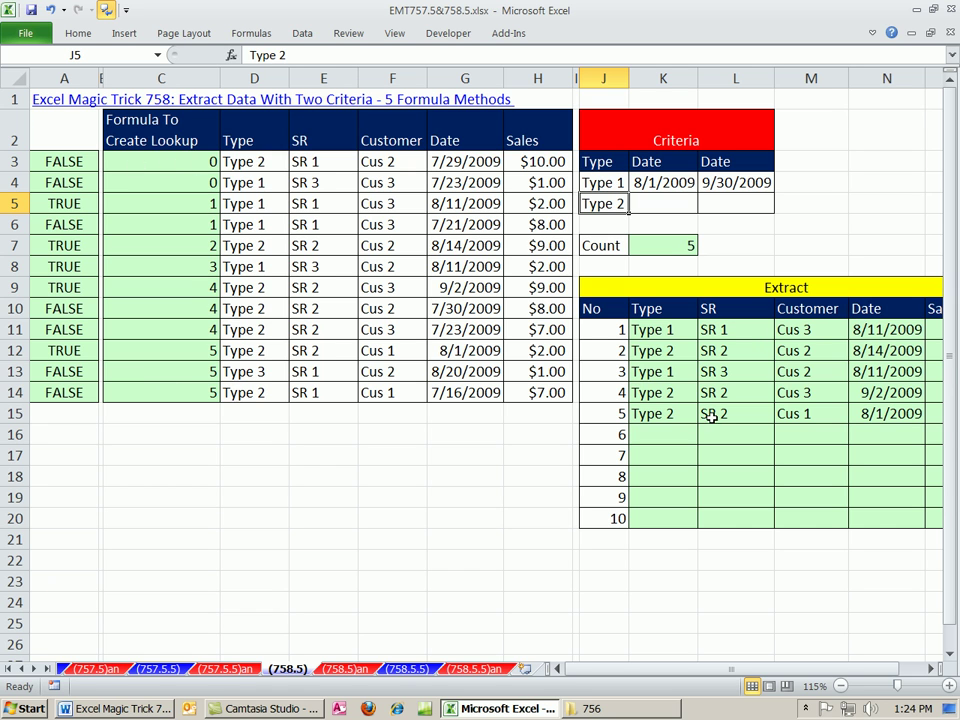
double_click(664, 332)
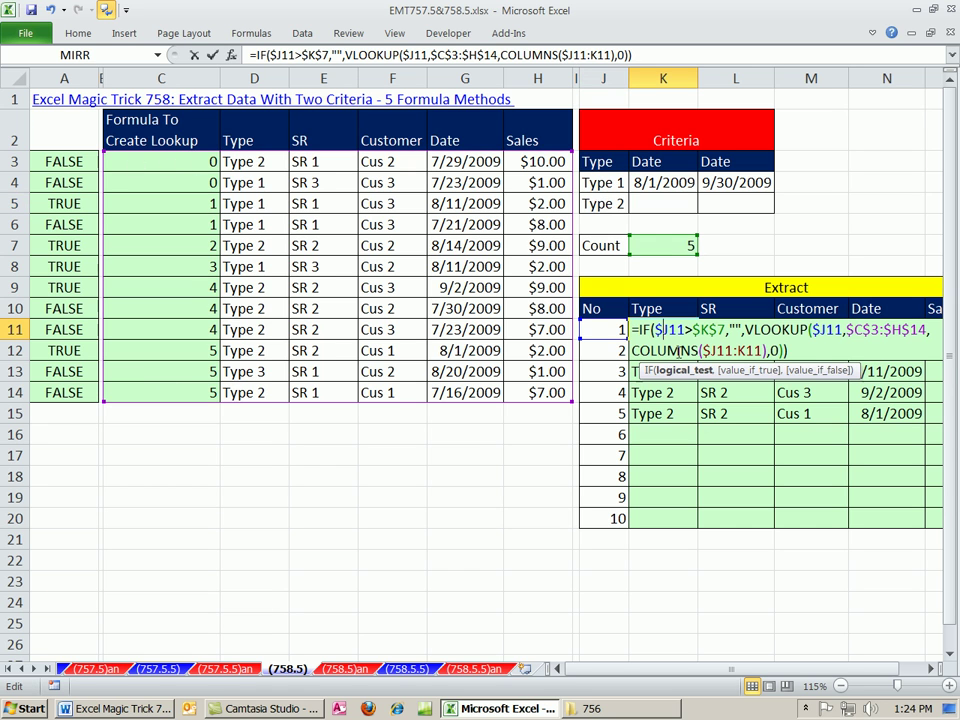